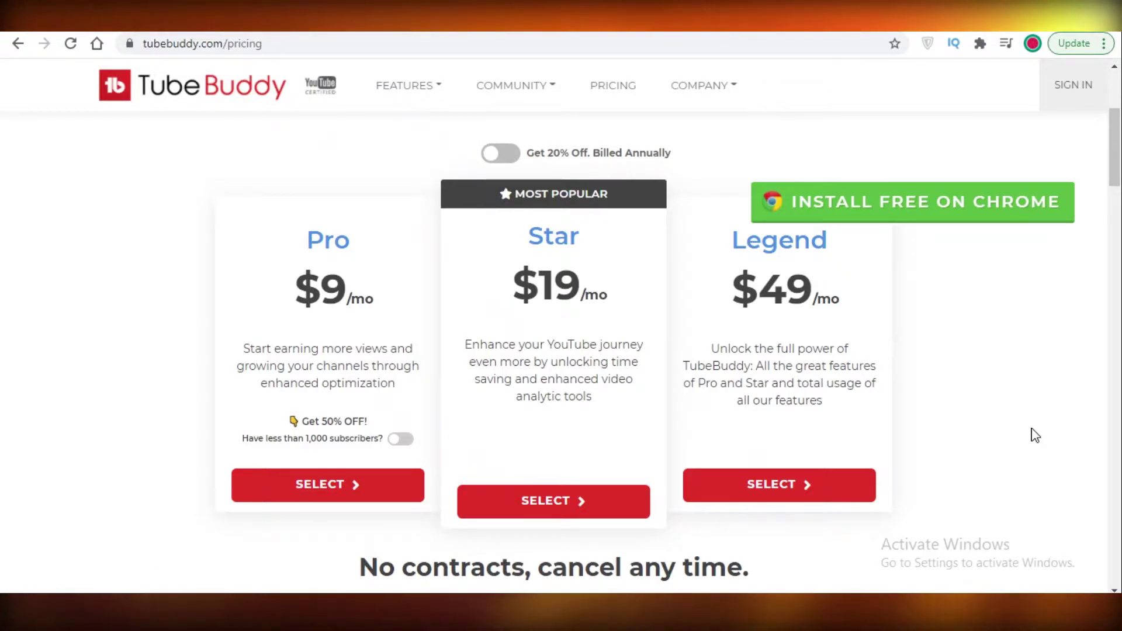
Return to the vidIQ plans page and compare the prices and Accessibility features of the Basic, Pro, Boost and Boost+ plans
{"action": "key", "text": "alt+Left"}
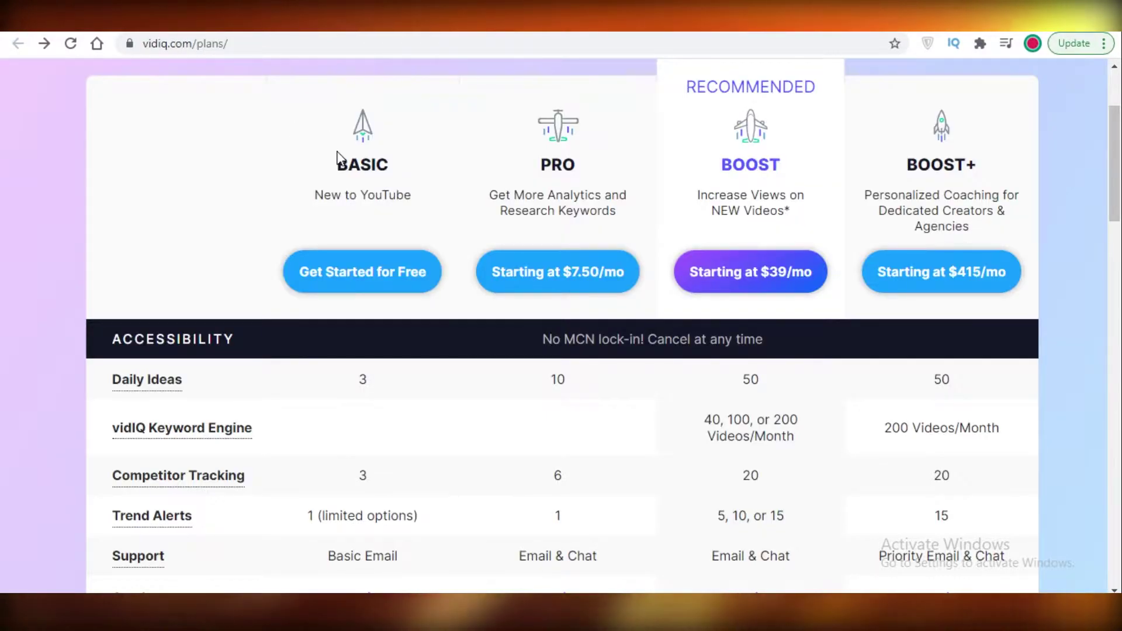
{"action": "key", "text": "alt+Right"}
{"action": "key", "text": "alt+Left"}
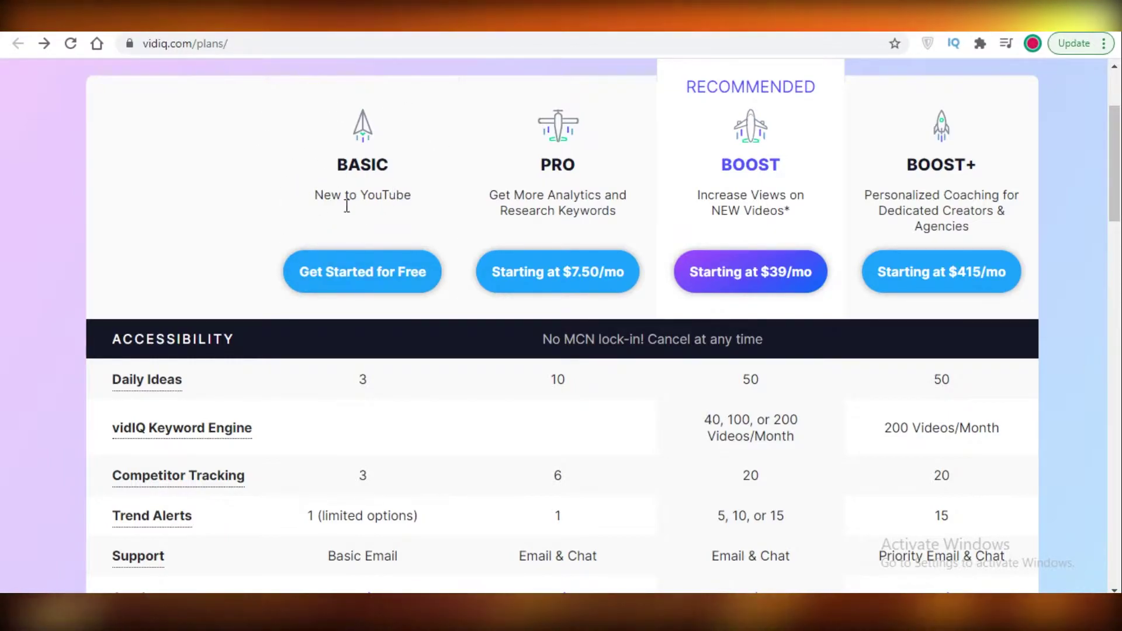
{"action": "scroll", "coordinate": [350, 175], "scroll_direction": "down", "scroll_amount": 3}
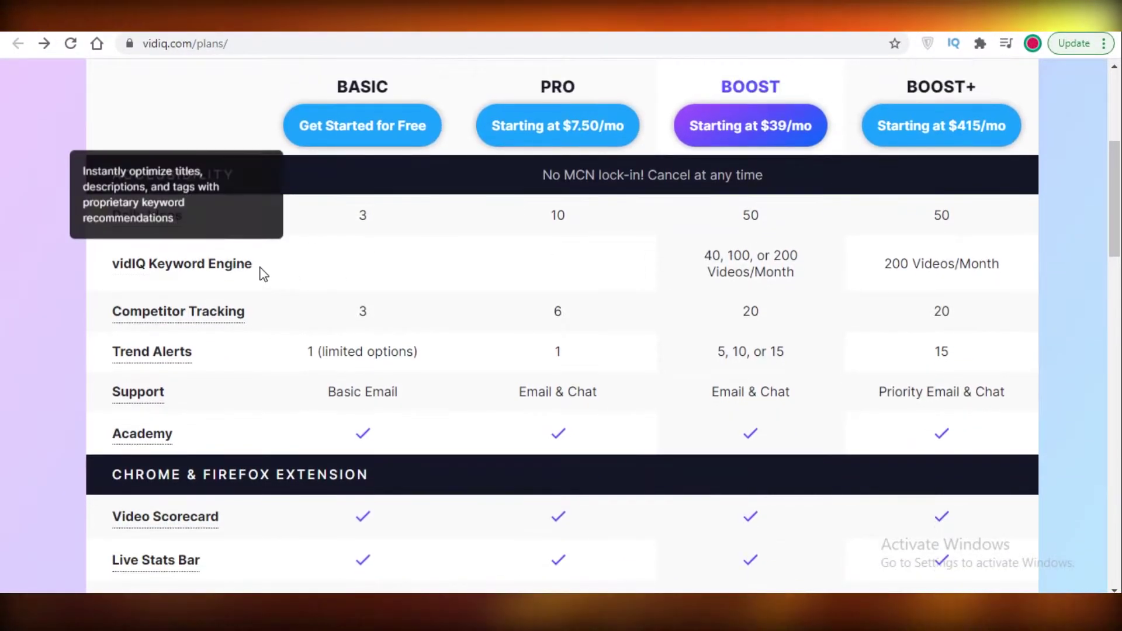
{"action": "scroll", "coordinate": [313, 293], "scroll_direction": "up", "scroll_amount": 3}
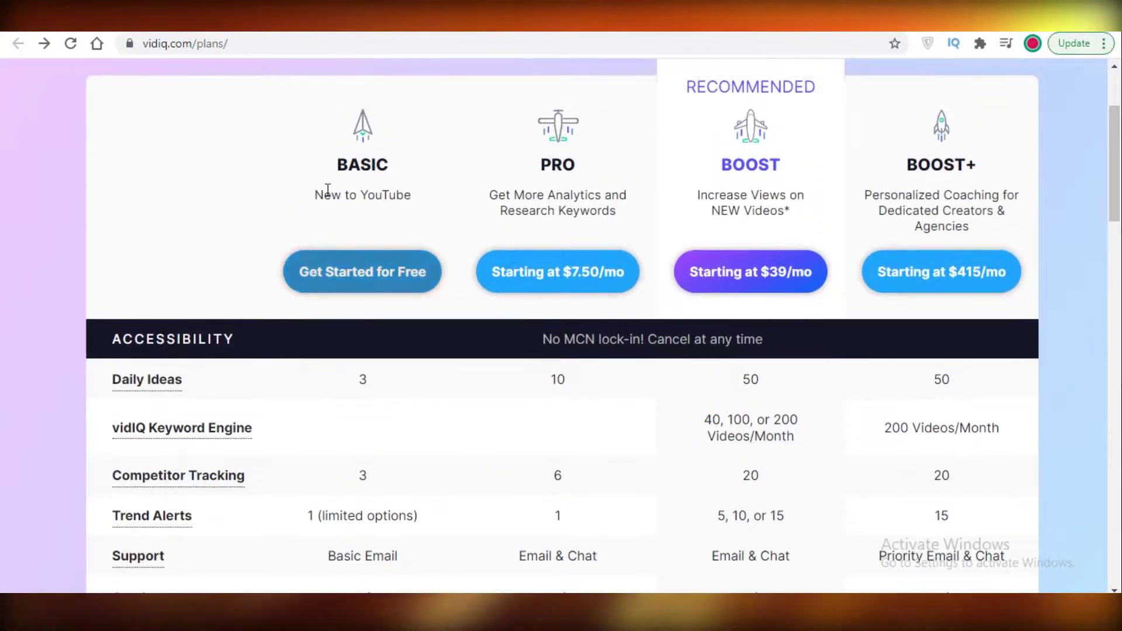
{"action": "scroll", "coordinate": [319, 309], "scroll_direction": "down", "scroll_amount": 1}
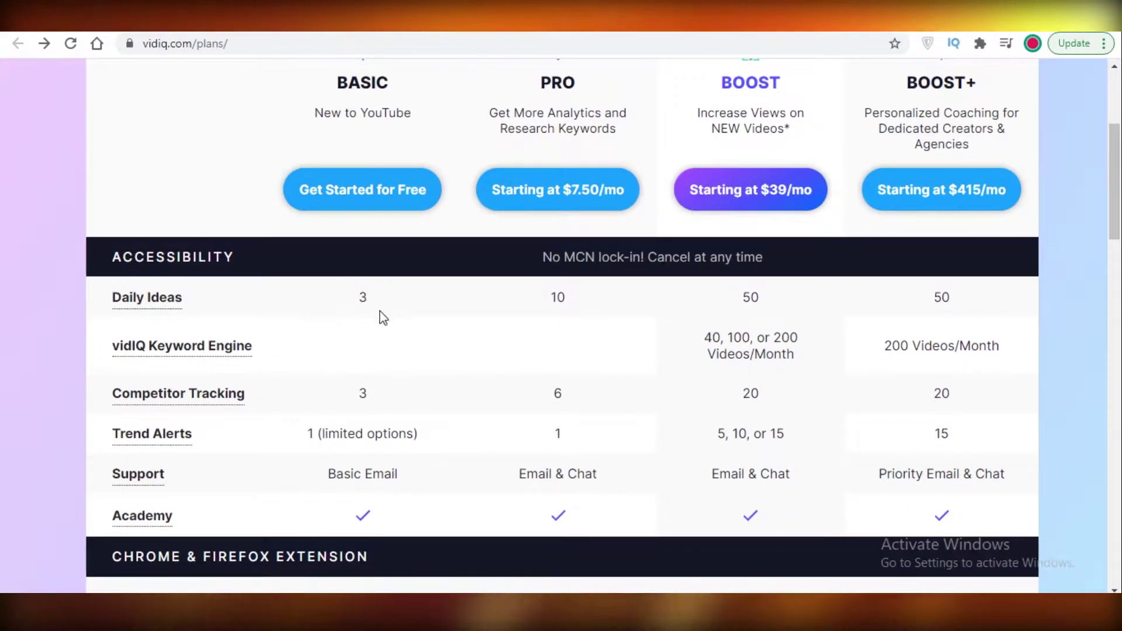
{"action": "scroll", "coordinate": [383, 315], "scroll_direction": "down", "scroll_amount": 1}
{"action": "scroll", "coordinate": [307, 283], "scroll_direction": "down", "scroll_amount": 1}
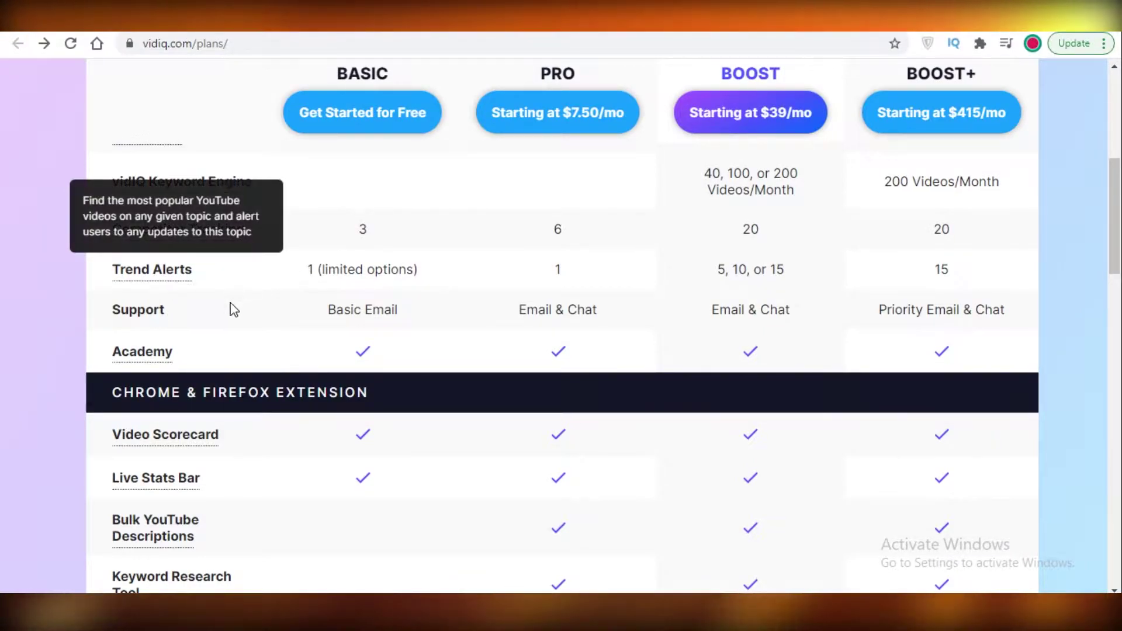
{"action": "scroll", "coordinate": [287, 321], "scroll_direction": "up", "scroll_amount": 2}
Examine which Chrome & Firefox Extension features, such as the Keyword Research Tool, each vidIQ plan includes
{"action": "scroll", "coordinate": [302, 348], "scroll_direction": "down", "scroll_amount": 6}
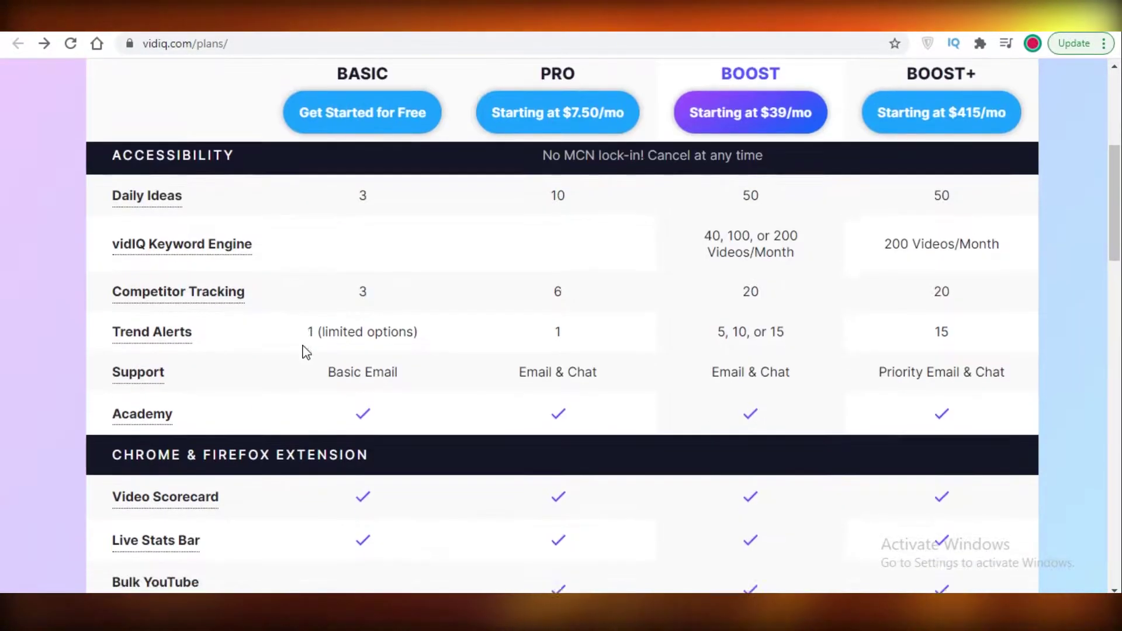
{"action": "scroll", "coordinate": [292, 327], "scroll_direction": "up", "scroll_amount": 2}
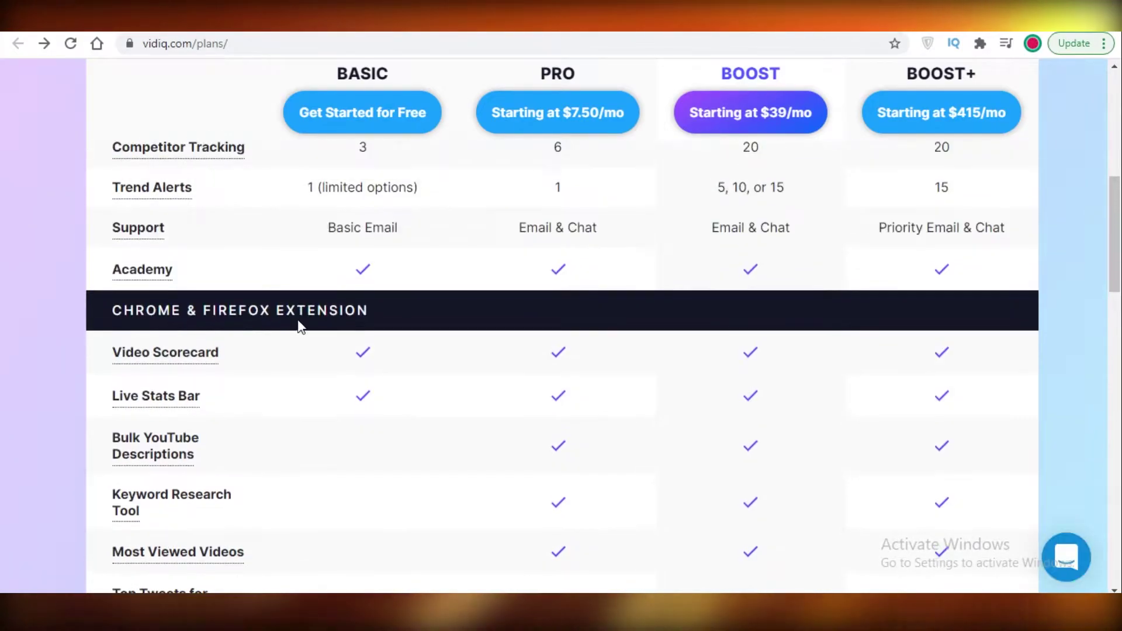
{"action": "scroll", "coordinate": [263, 339], "scroll_direction": "down", "scroll_amount": 1}
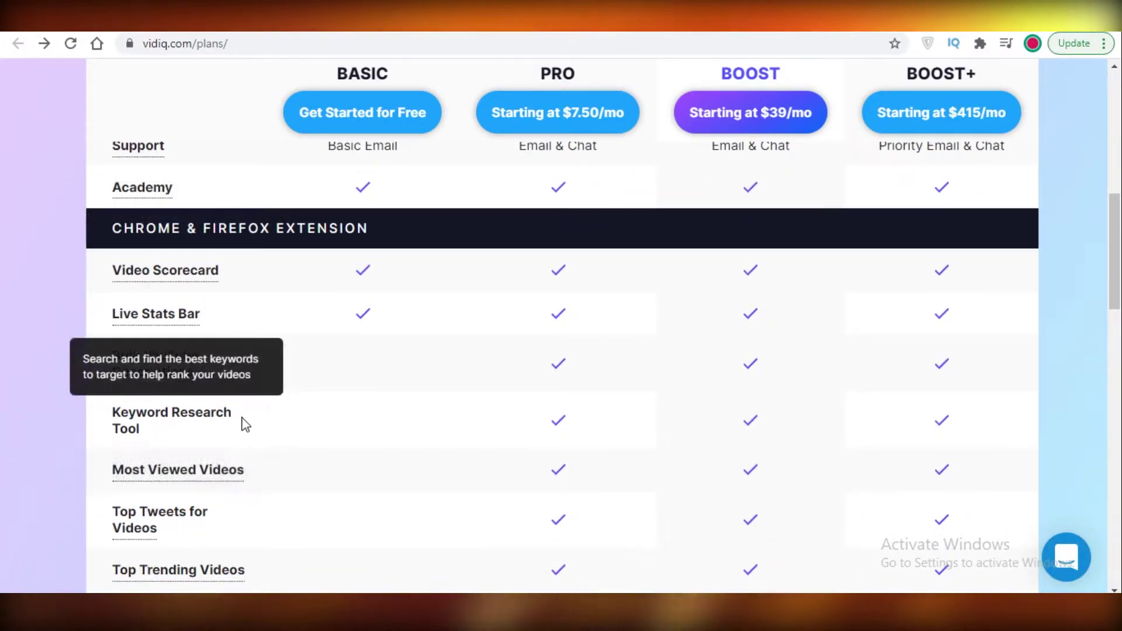
{"action": "scroll", "coordinate": [275, 408], "scroll_direction": "up", "scroll_amount": 1}
{"action": "scroll", "coordinate": [292, 414], "scroll_direction": "up", "scroll_amount": 7}
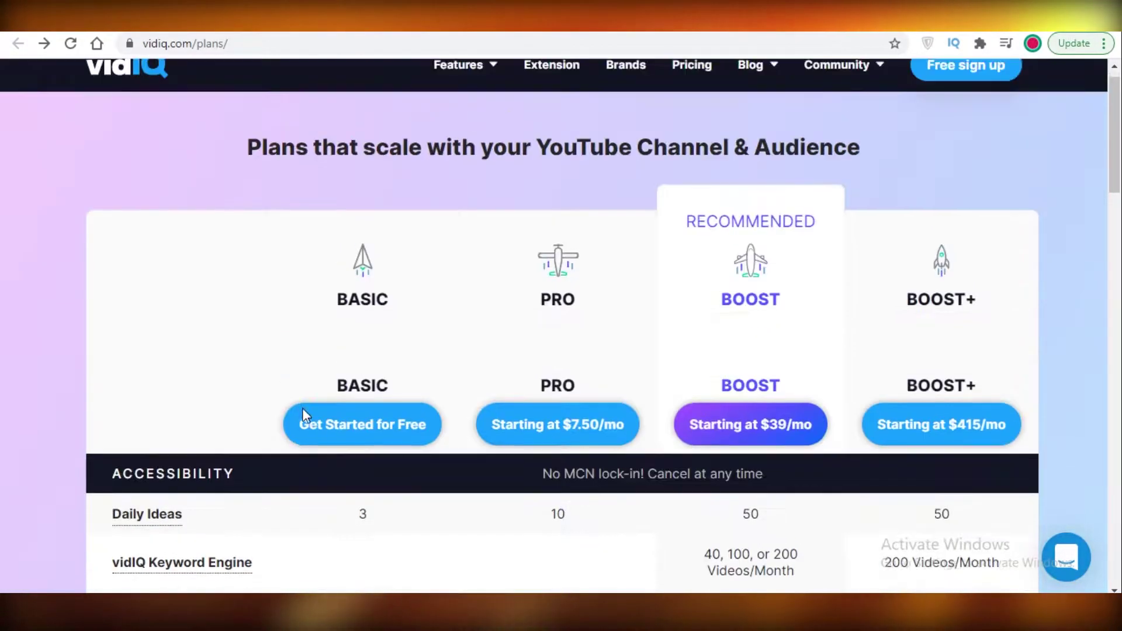
{"action": "scroll", "coordinate": [321, 418], "scroll_direction": "down", "scroll_amount": 5}
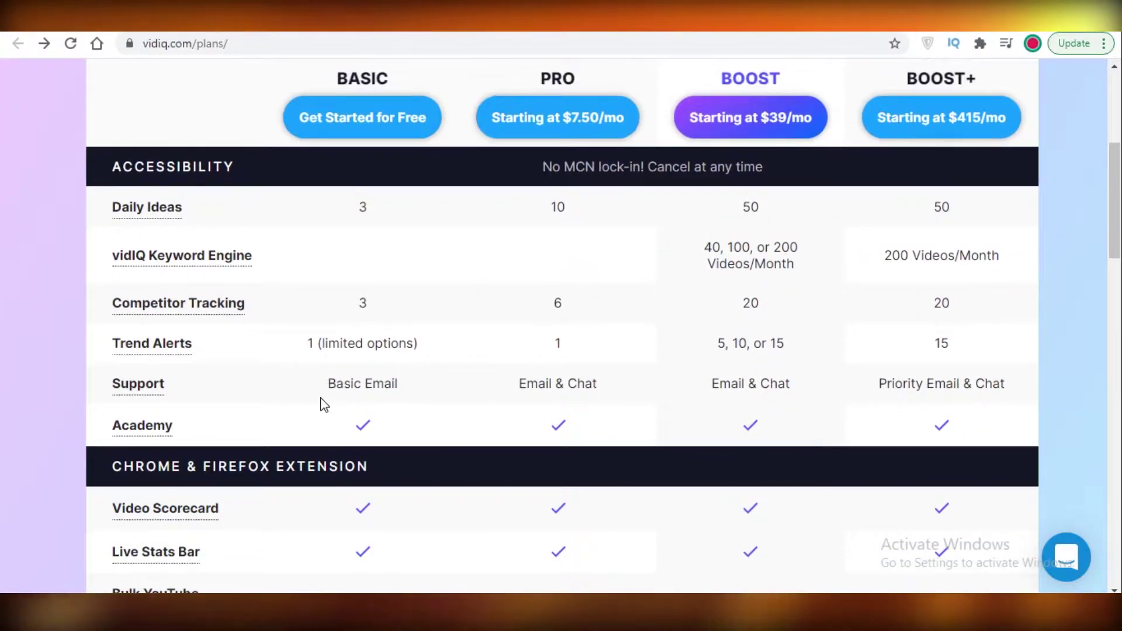
{"action": "scroll", "coordinate": [382, 380], "scroll_direction": "up", "scroll_amount": 2}
Examine the Web Suite and Plus feature sections of the vidIQ plan comparison
{"action": "scroll", "coordinate": [369, 450], "scroll_direction": "down", "scroll_amount": 15}
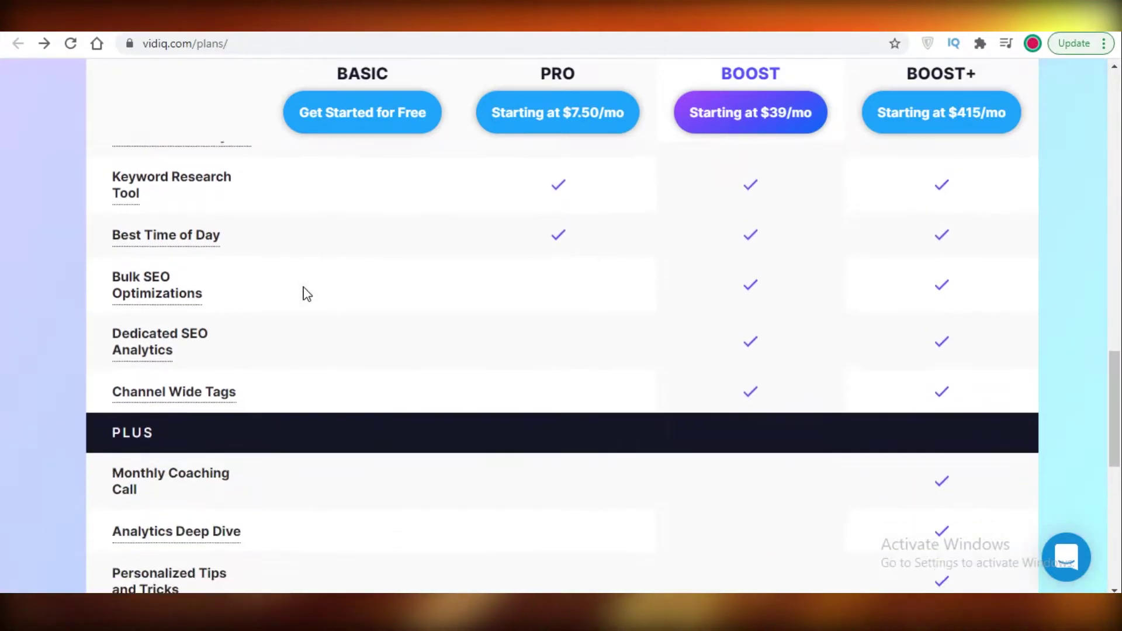
{"action": "scroll", "coordinate": [306, 293], "scroll_direction": "up", "scroll_amount": 2}
{"action": "scroll", "coordinate": [310, 295], "scroll_direction": "down", "scroll_amount": 6}
{"action": "scroll", "coordinate": [313, 296], "scroll_direction": "up", "scroll_amount": 4}
{"action": "scroll", "coordinate": [316, 298], "scroll_direction": "up", "scroll_amount": 2}
{"action": "mouse_move", "coordinate": [249, 400]}
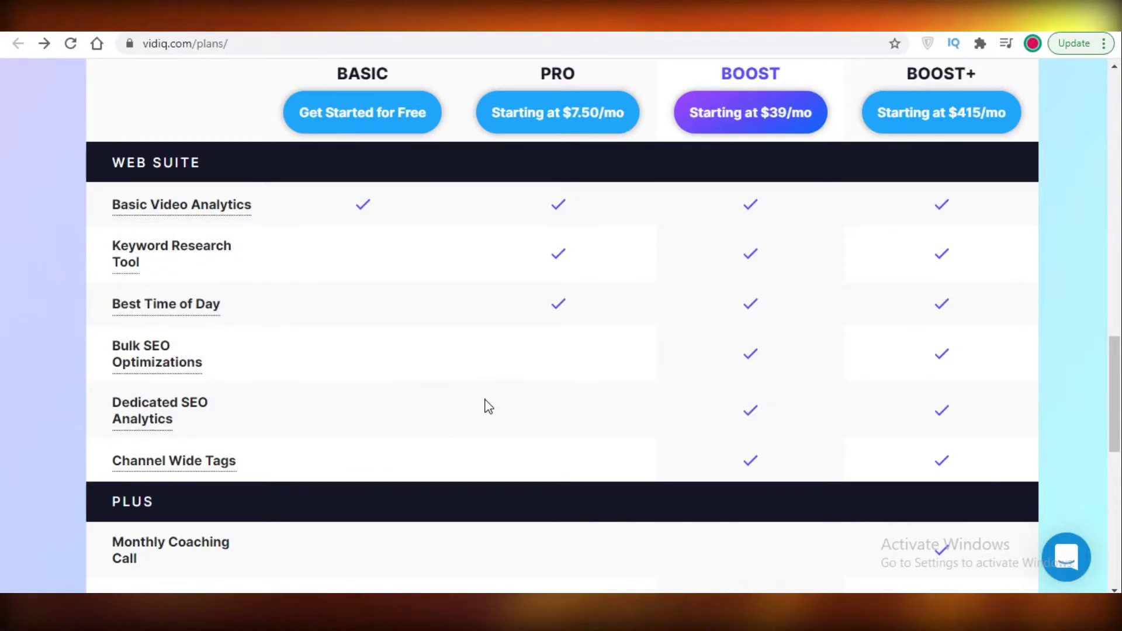
Review the vidIQ Basic plan's daily ideas, competitor tracking and trend alert limits against the paid plans
{"action": "scroll", "coordinate": [489, 406], "scroll_direction": "up", "scroll_amount": 15}
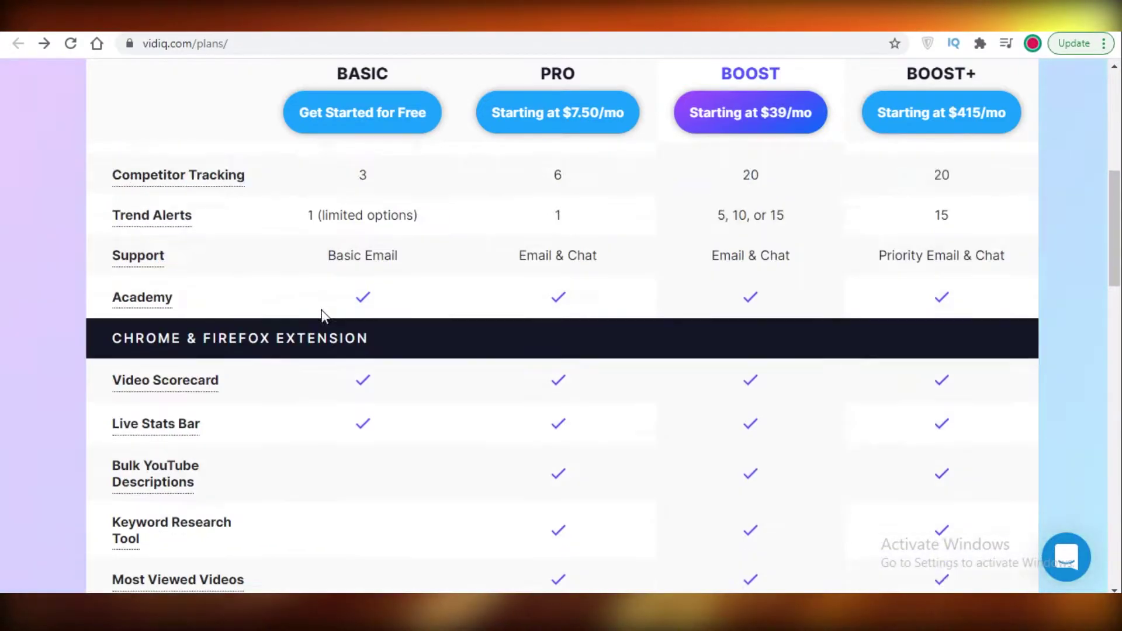
{"action": "scroll", "coordinate": [316, 391], "scroll_direction": "up", "scroll_amount": 6}
{"action": "scroll", "coordinate": [314, 388], "scroll_direction": "down", "scroll_amount": 5}
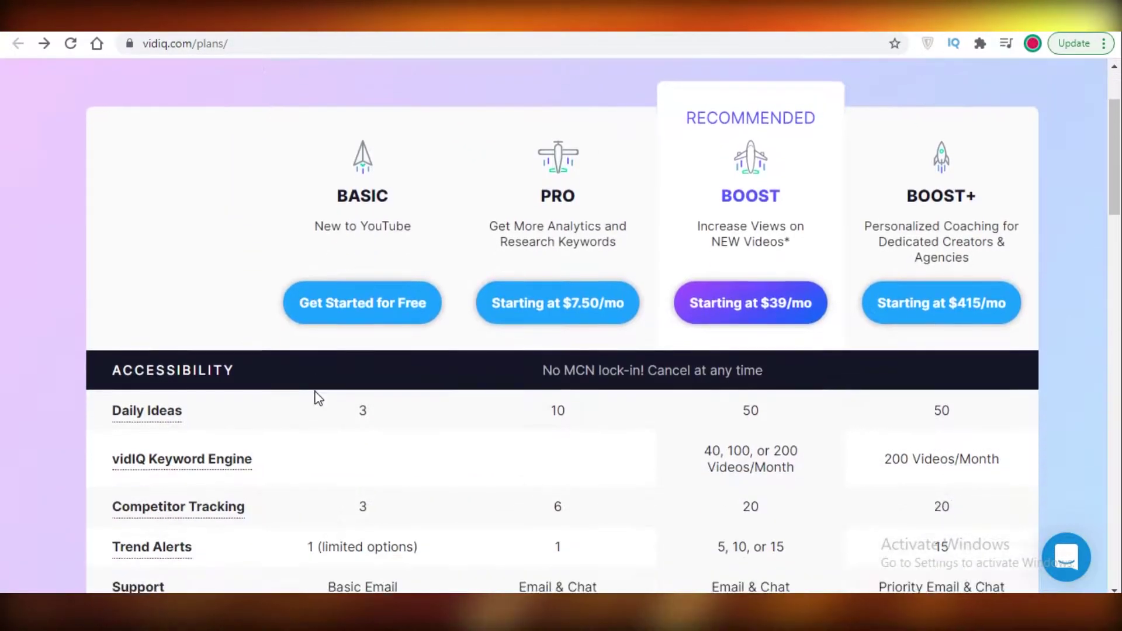
{"action": "scroll", "coordinate": [318, 399], "scroll_direction": "down", "scroll_amount": 1}
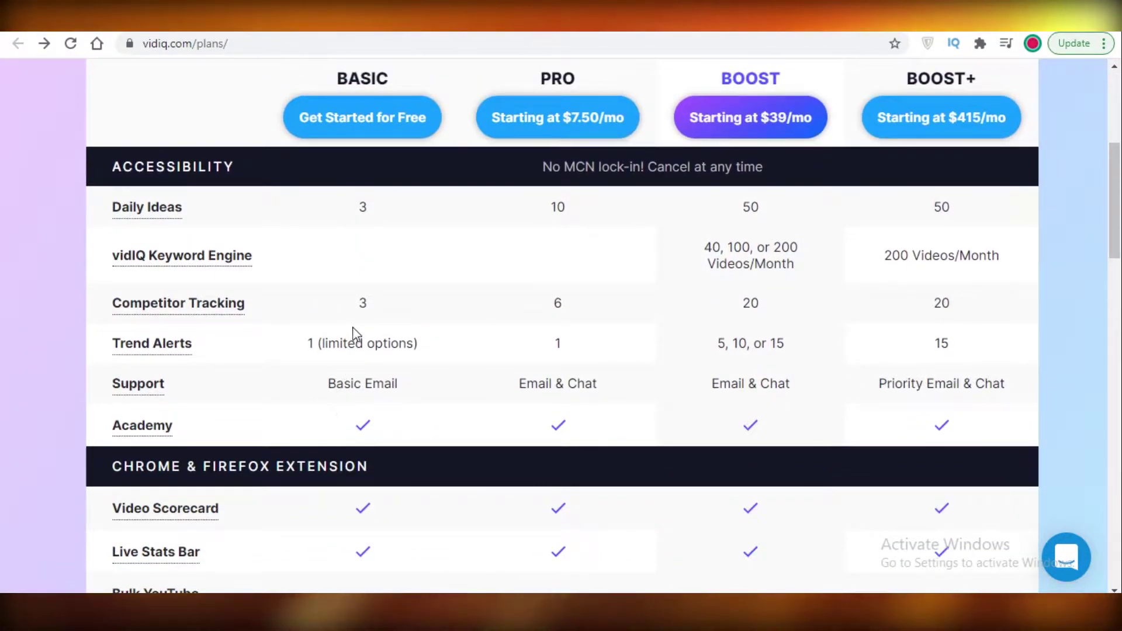
{"action": "scroll", "coordinate": [366, 322], "scroll_direction": "up", "scroll_amount": 3}
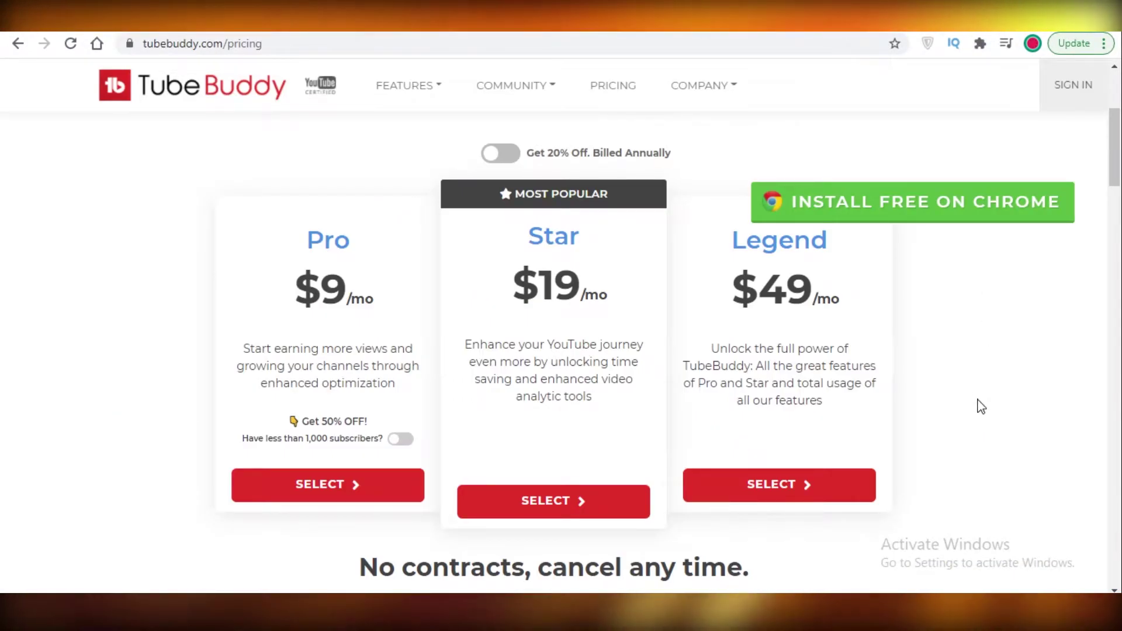
Examine TubeBuddy's Pro, Star and Legend plan prices, discount options and free Chrome install offer
{"action": "scroll", "coordinate": [981, 406], "scroll_direction": "up", "scroll_amount": 1}
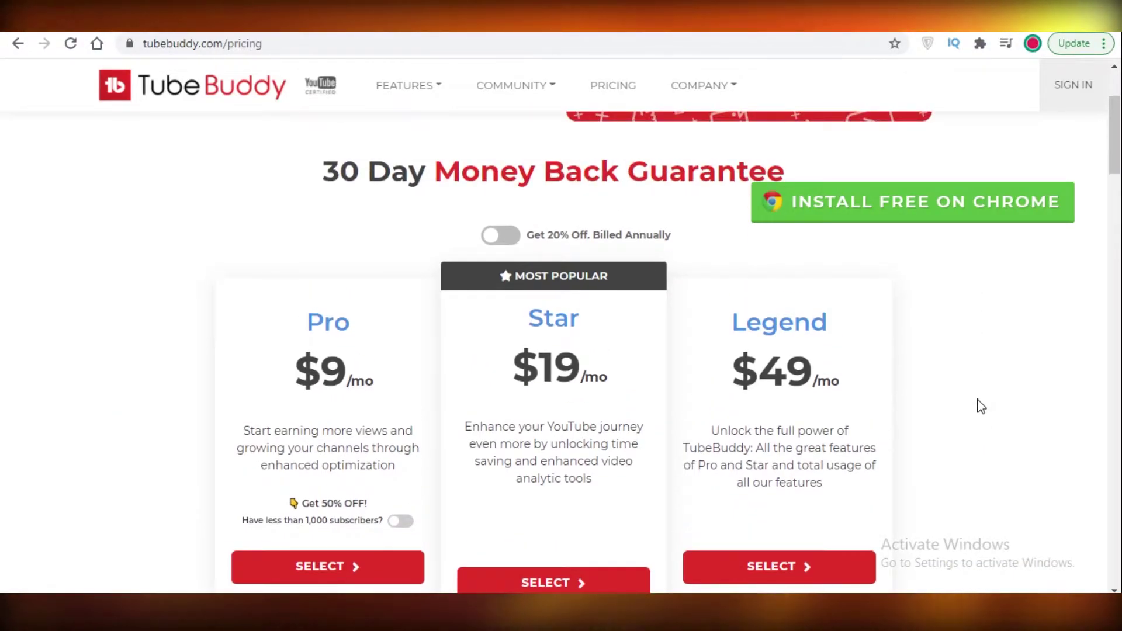
{"action": "scroll", "coordinate": [918, 393], "scroll_direction": "down", "scroll_amount": 1}
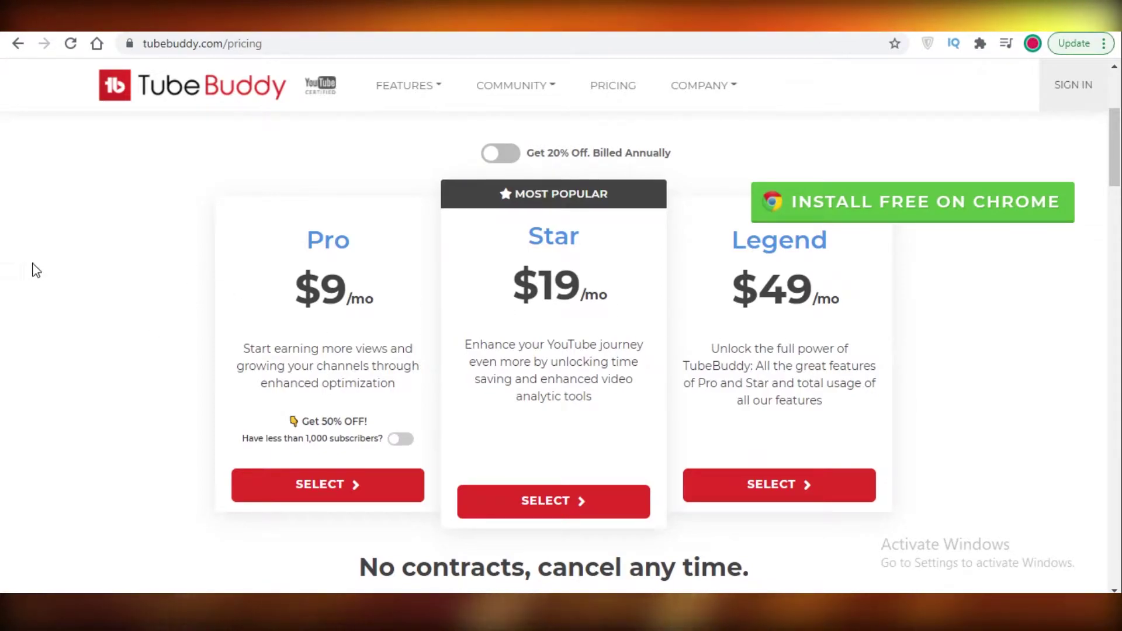
{"action": "scroll", "coordinate": [423, 398], "scroll_direction": "up", "scroll_amount": 3}
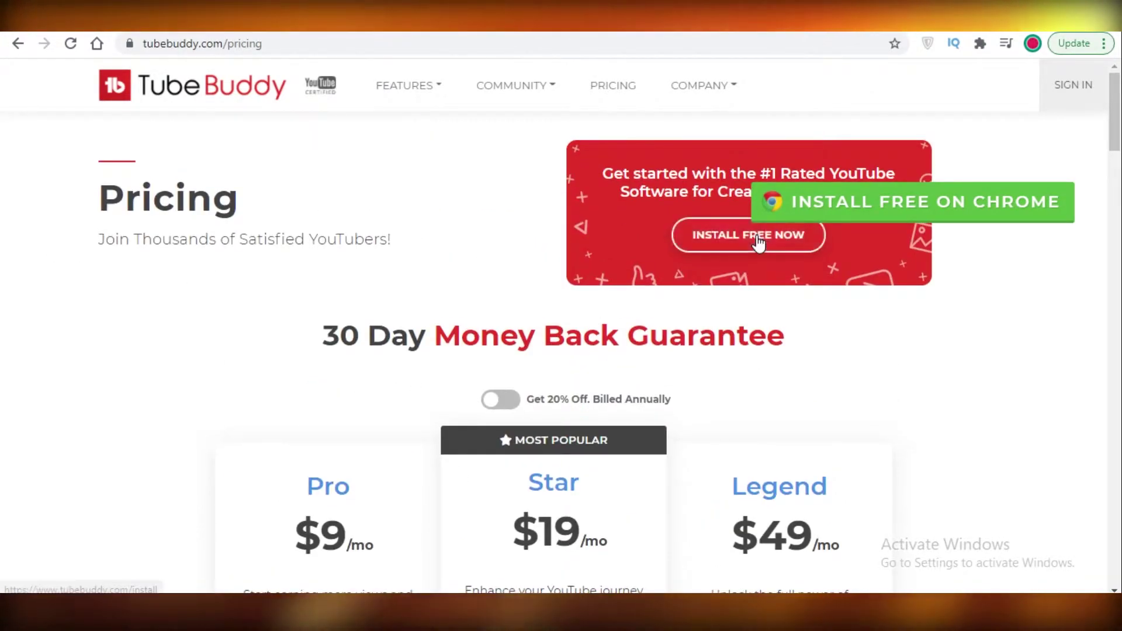
{"action": "scroll", "coordinate": [735, 138], "scroll_direction": "down", "scroll_amount": 3}
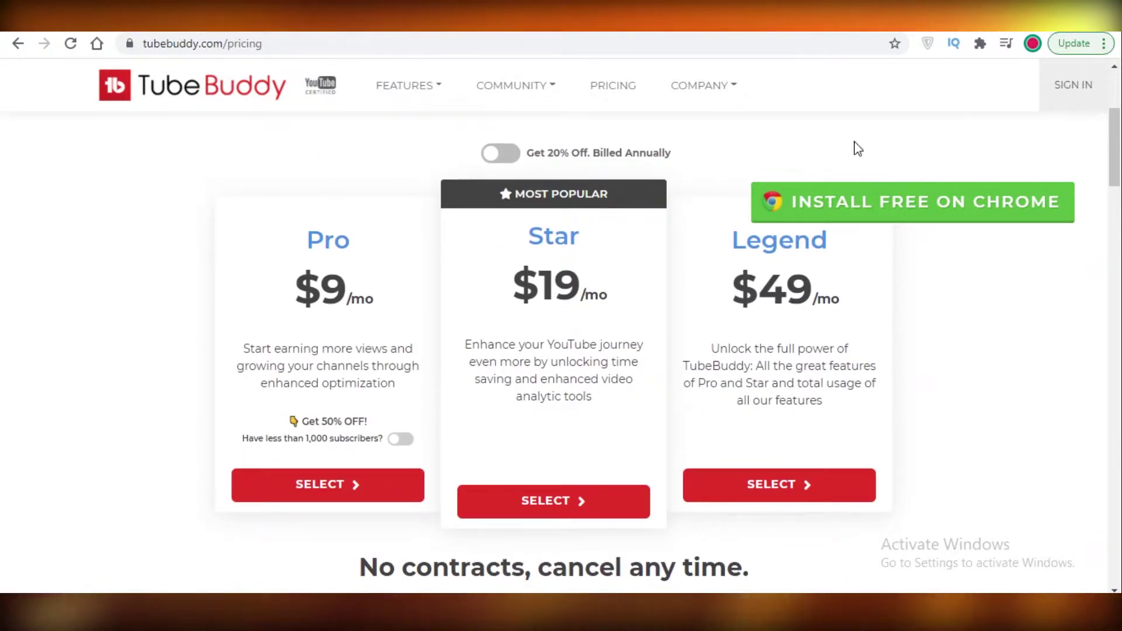
{"action": "scroll", "coordinate": [746, 262], "scroll_direction": "up", "scroll_amount": 2}
{"action": "scroll", "coordinate": [746, 261], "scroll_direction": "up", "scroll_amount": 1}
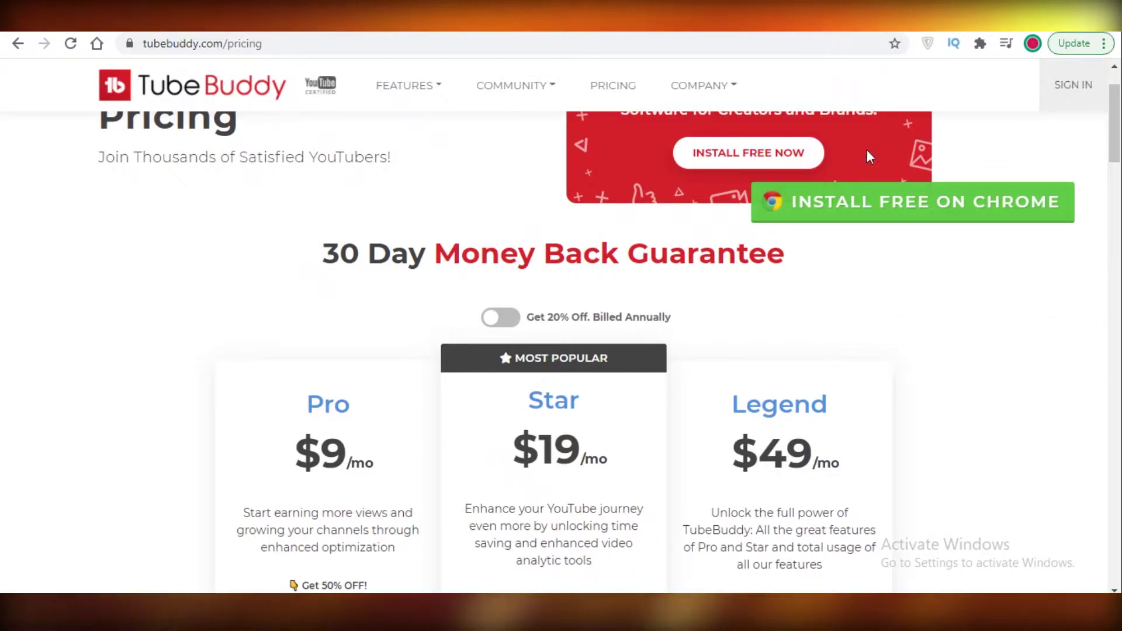
{"action": "left_click", "coordinate": [980, 43]}
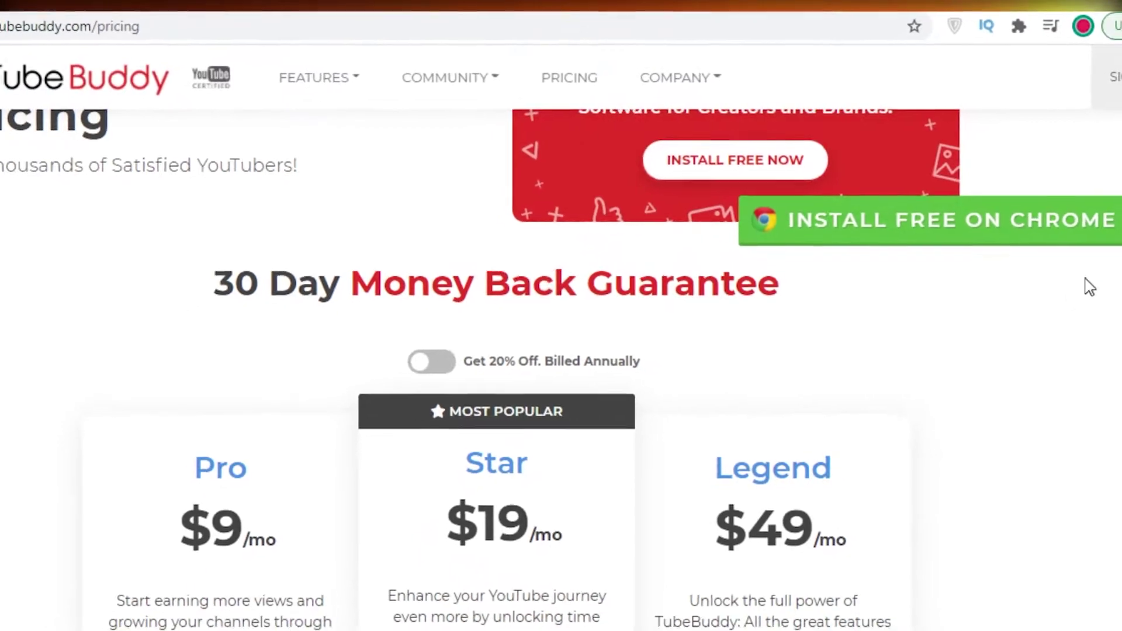
{"action": "scroll", "coordinate": [847, 231], "scroll_direction": "down", "scroll_amount": 3}
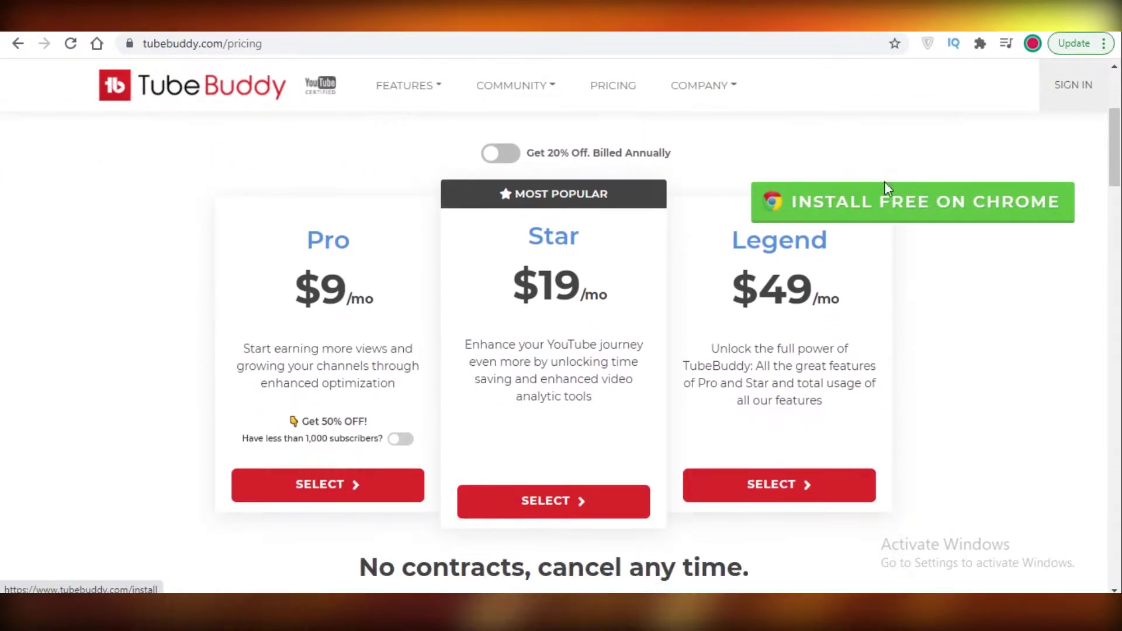
{"action": "scroll", "coordinate": [984, 257], "scroll_direction": "up", "scroll_amount": 3}
{"action": "scroll", "coordinate": [672, 257], "scroll_direction": "down", "scroll_amount": 2}
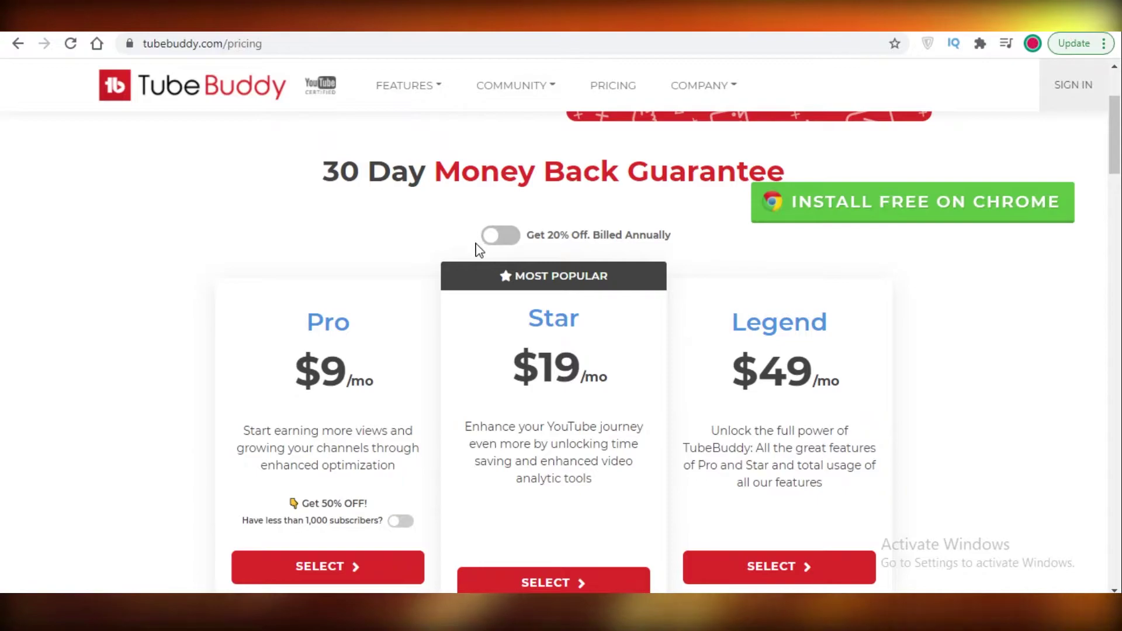
{"action": "scroll", "coordinate": [321, 224], "scroll_direction": "down", "scroll_amount": 1}
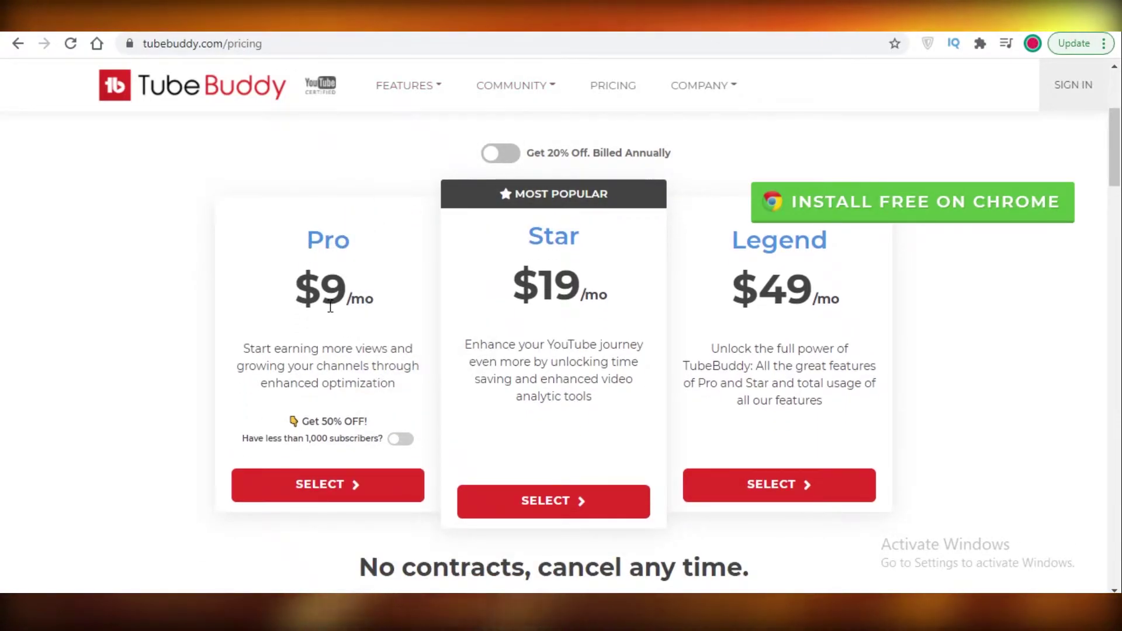
Expand the Productivity Tools comparison and check the Free plan's limits for the Thumbnail Generator
{"action": "scroll", "coordinate": [353, 326], "scroll_direction": "down", "scroll_amount": 10}
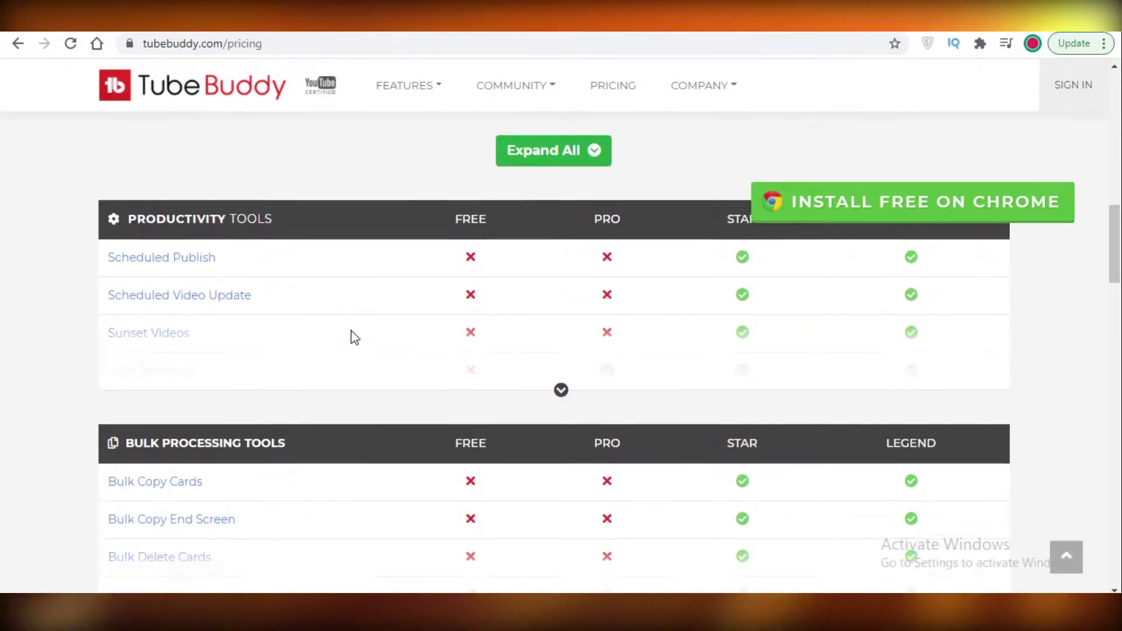
{"action": "scroll", "coordinate": [355, 337], "scroll_direction": "down", "scroll_amount": 1}
{"action": "left_click", "coordinate": [561, 329]}
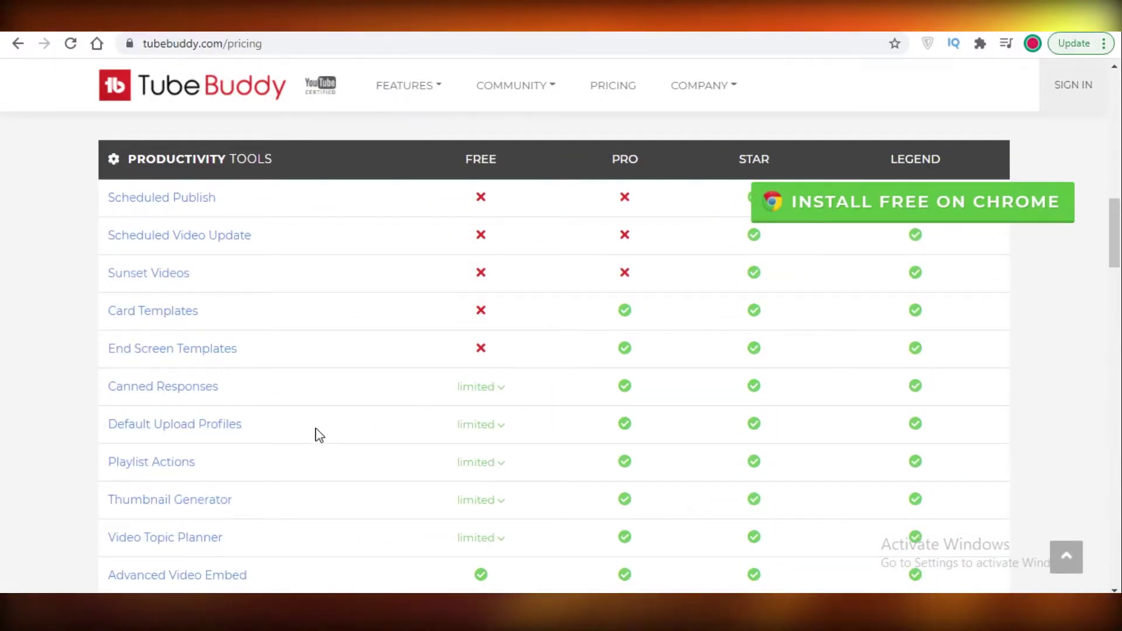
{"action": "scroll", "coordinate": [281, 409], "scroll_direction": "down", "scroll_amount": 1}
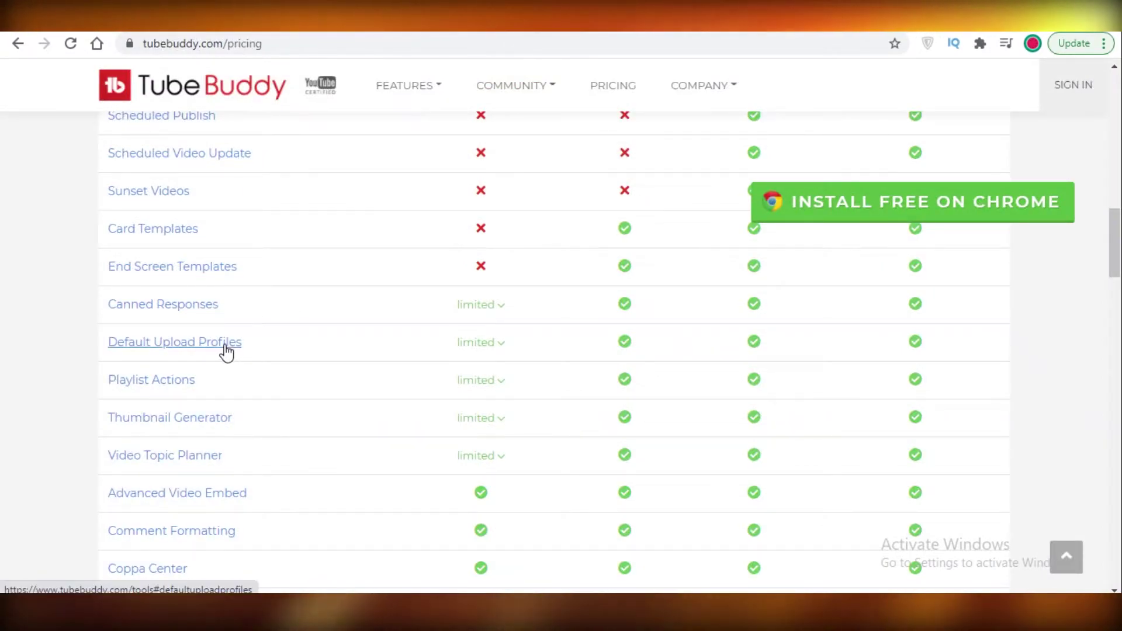
{"action": "scroll", "coordinate": [251, 369], "scroll_direction": "down", "scroll_amount": 1}
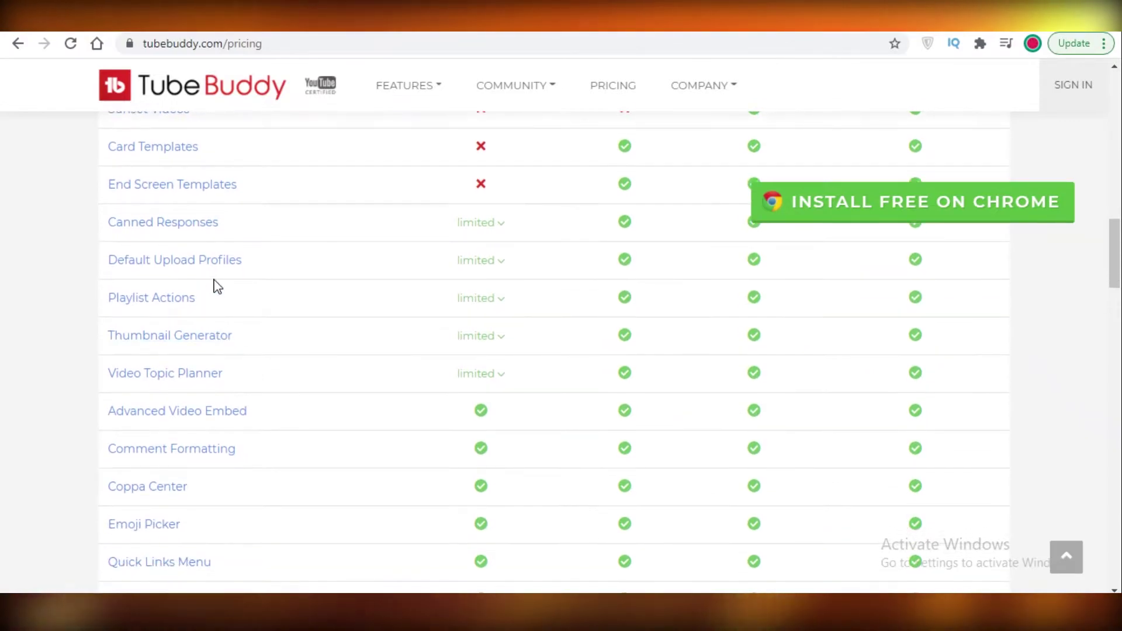
{"action": "scroll", "coordinate": [218, 286], "scroll_direction": "down", "scroll_amount": 1}
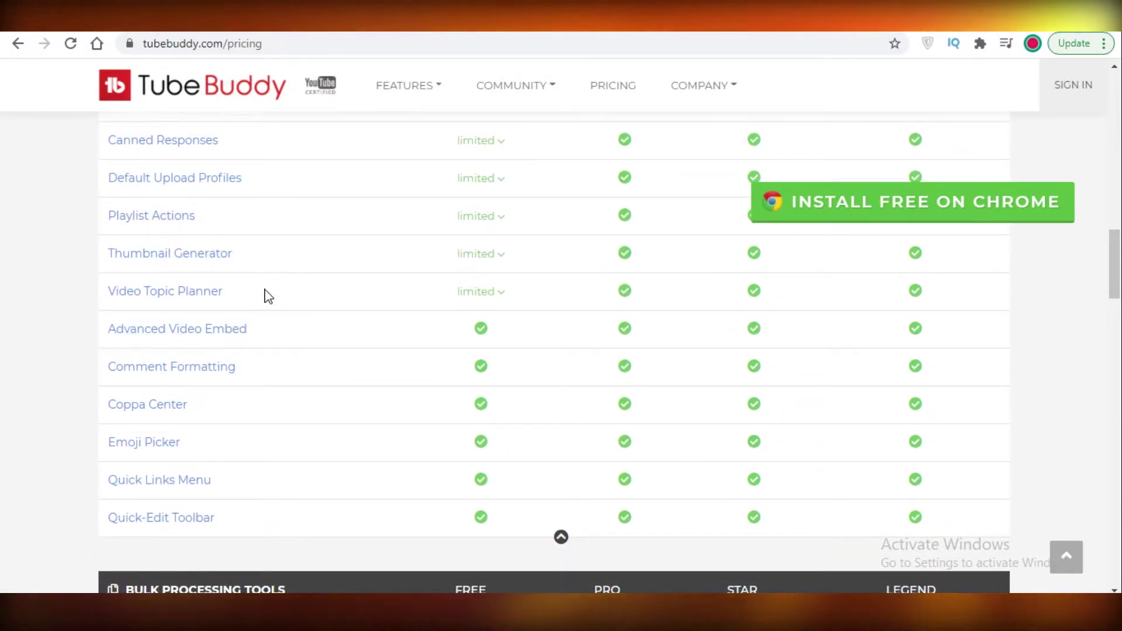
{"action": "left_click", "coordinate": [507, 254]}
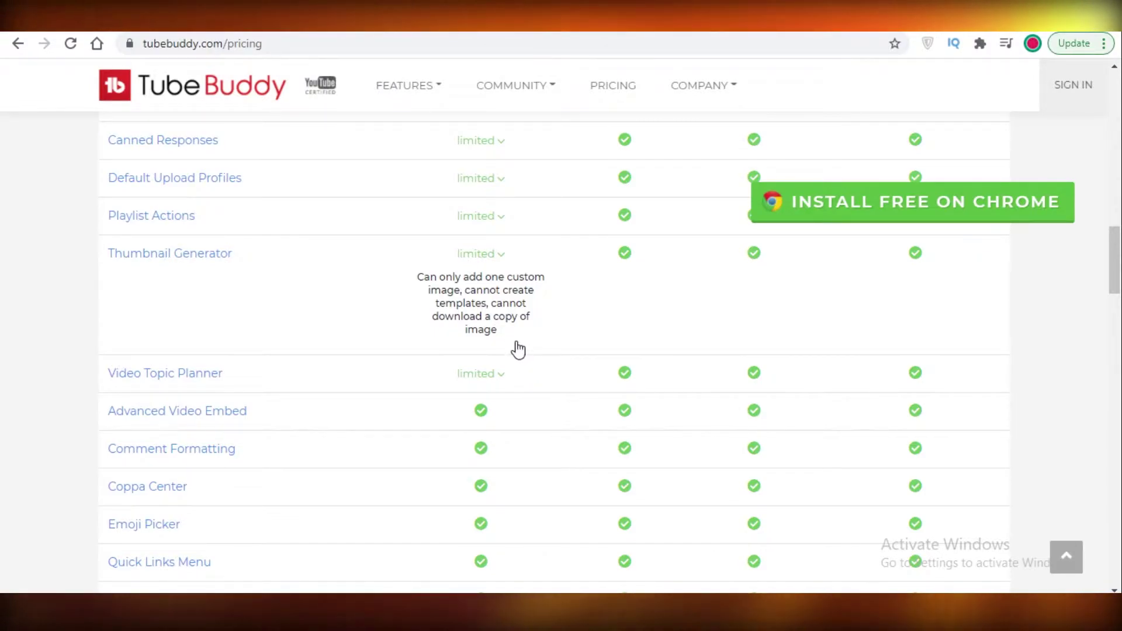
{"action": "left_click", "coordinate": [476, 255]}
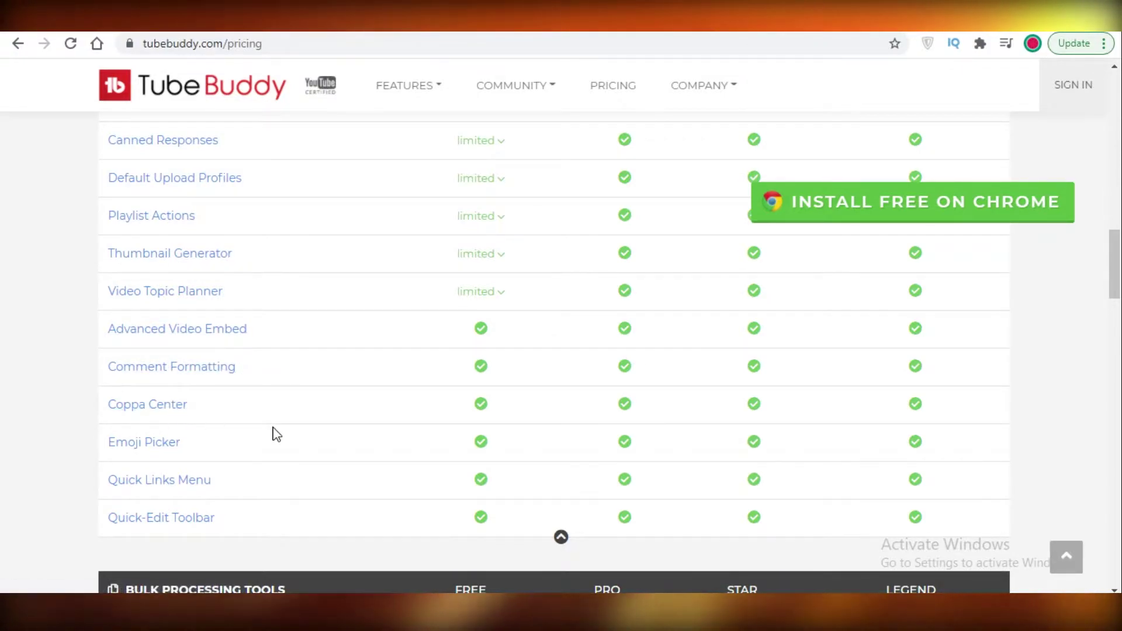
Expand the Bulk Processing Tools comparison and check which TubeBuddy plans include its bulk copy, delete and update features
{"action": "scroll", "coordinate": [214, 490], "scroll_direction": "down", "scroll_amount": 10}
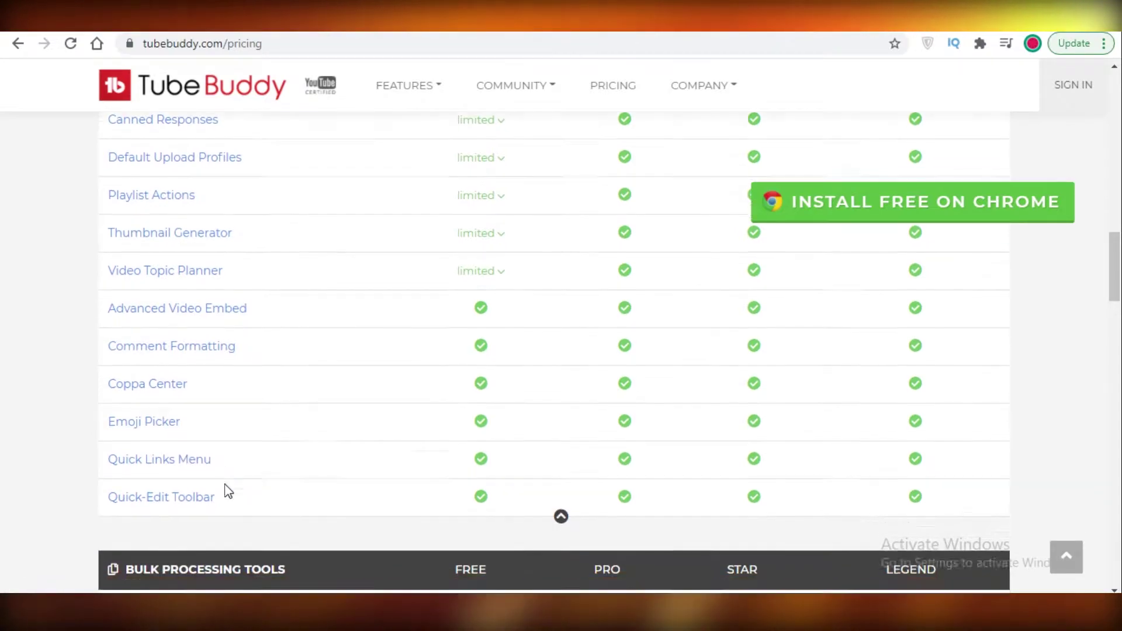
{"action": "scroll", "coordinate": [386, 374], "scroll_direction": "up", "scroll_amount": 3}
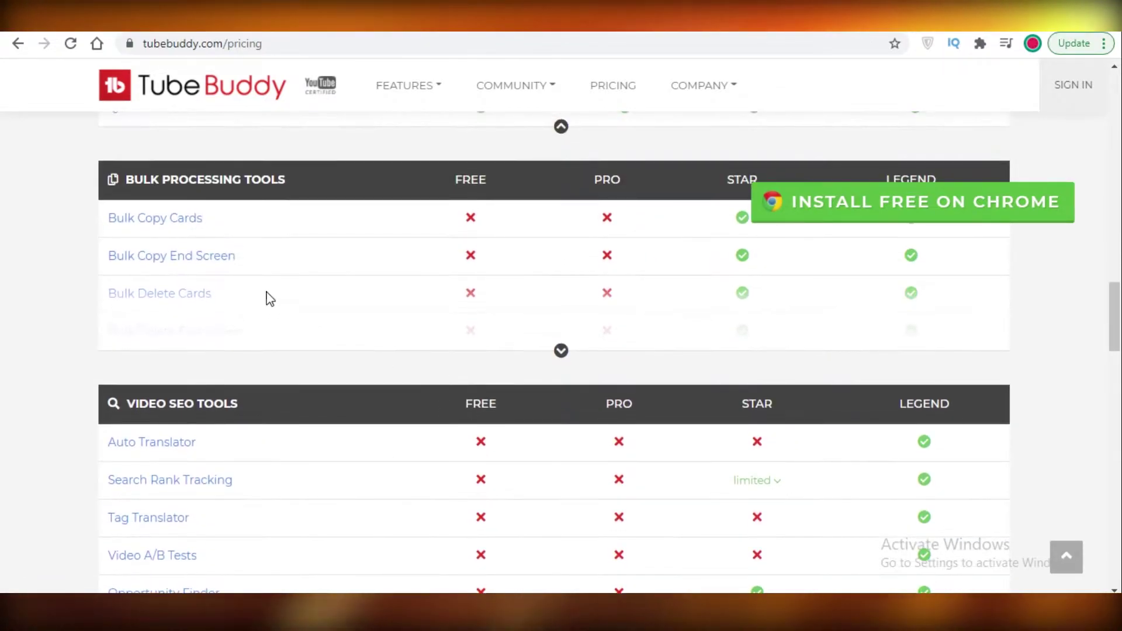
{"action": "left_click", "coordinate": [562, 352]}
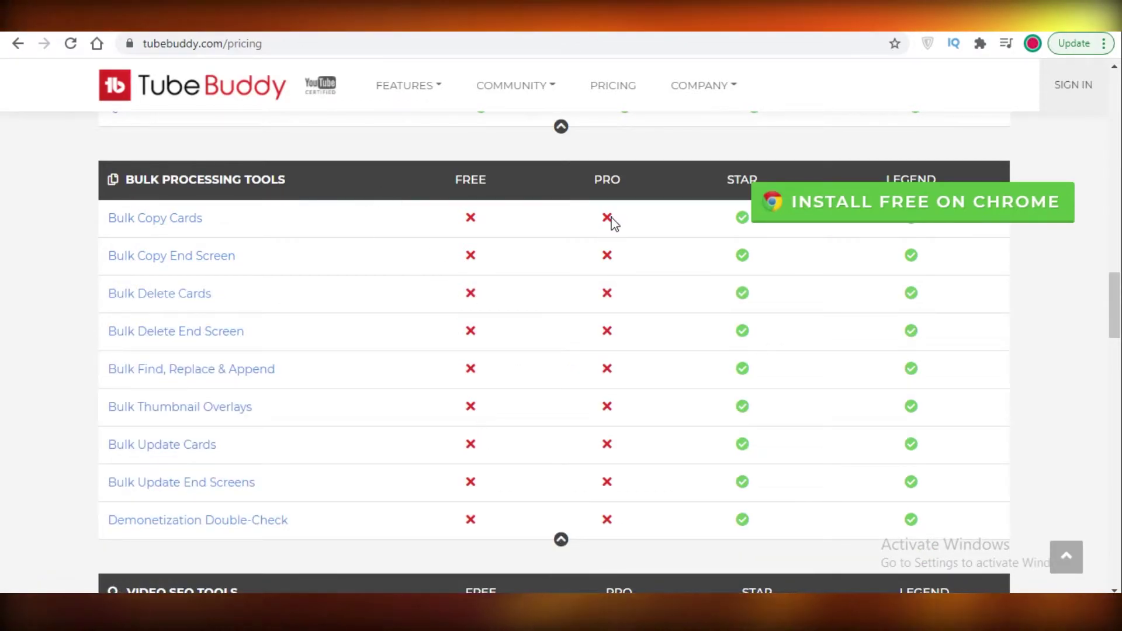
{"action": "scroll", "coordinate": [576, 321], "scroll_direction": "down", "scroll_amount": 7}
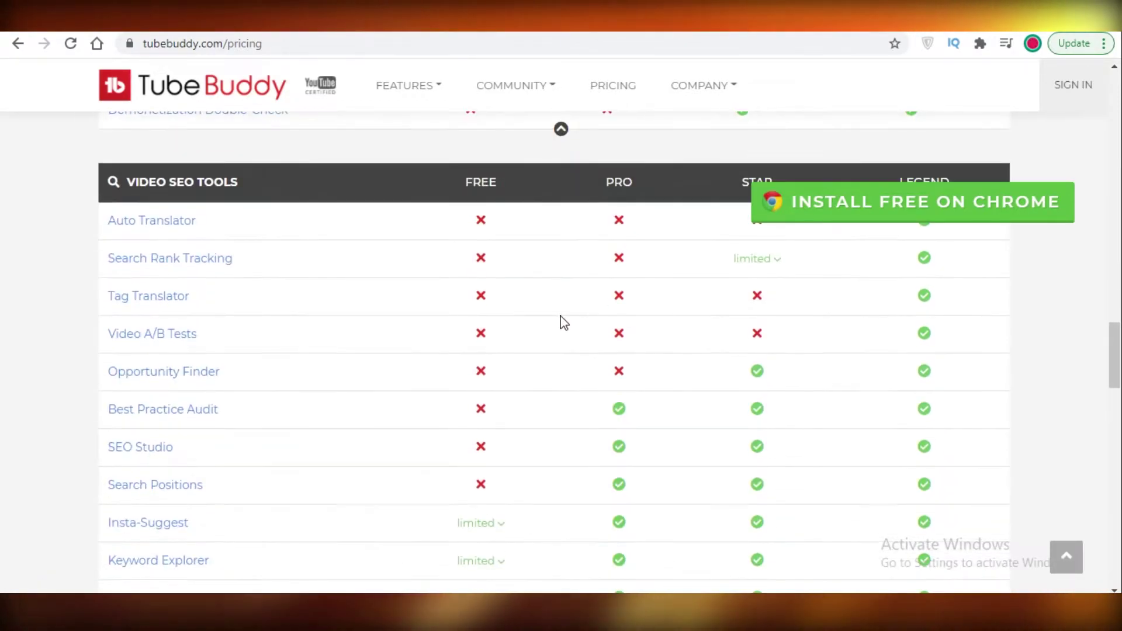
{"action": "scroll", "coordinate": [526, 347], "scroll_direction": "up", "scroll_amount": 15}
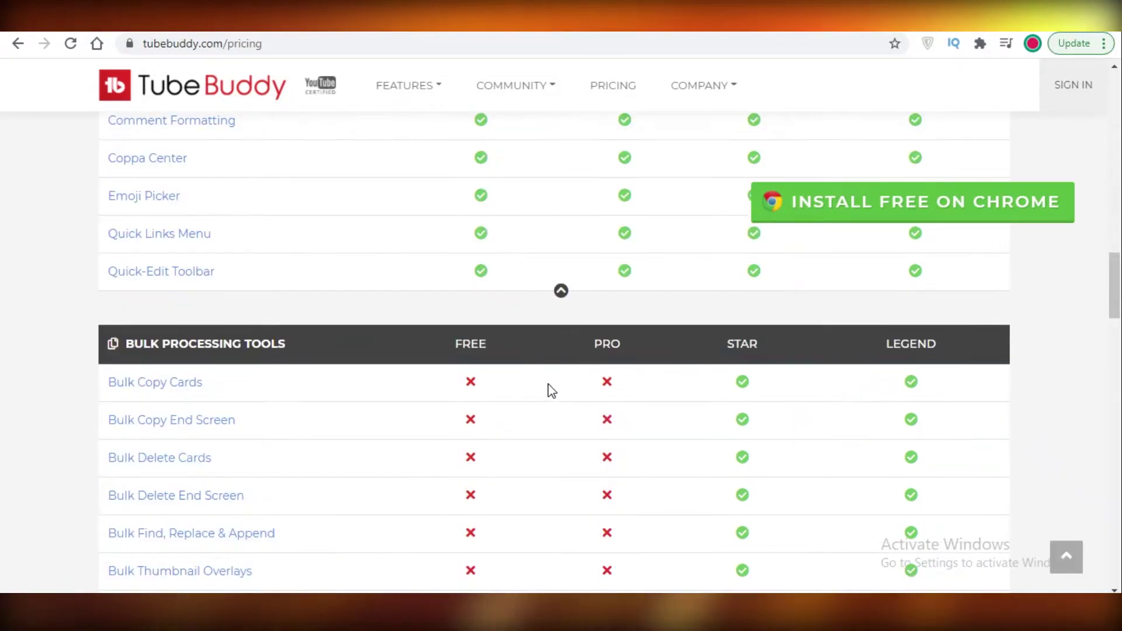
{"action": "scroll", "coordinate": [544, 380], "scroll_direction": "up", "scroll_amount": 1}
{"action": "scroll", "coordinate": [554, 383], "scroll_direction": "down", "scroll_amount": 8}
{"action": "scroll", "coordinate": [614, 320], "scroll_direction": "up", "scroll_amount": 4}
{"action": "scroll", "coordinate": [624, 338], "scroll_direction": "down", "scroll_amount": 6}
Review the Video SEO, Promotion and Integrations tool sections across TubeBuddy's Free, Pro, Star and Legend plans
{"action": "scroll", "coordinate": [623, 327], "scroll_direction": "down", "scroll_amount": 15}
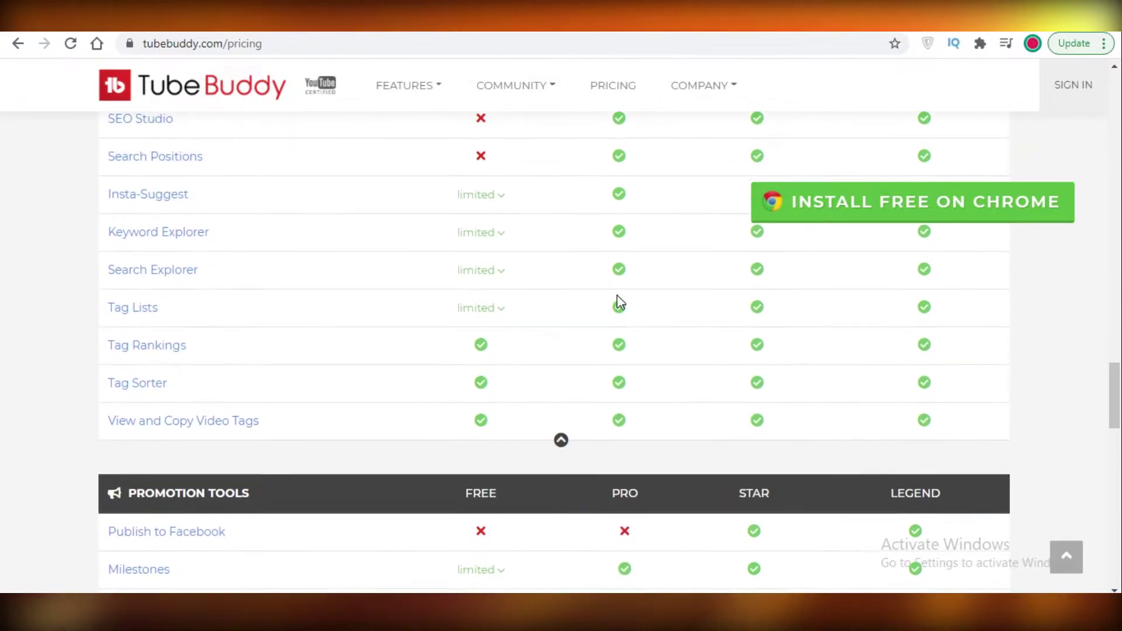
{"action": "scroll", "coordinate": [613, 351], "scroll_direction": "up", "scroll_amount": 2}
{"action": "scroll", "coordinate": [629, 358], "scroll_direction": "down", "scroll_amount": 5}
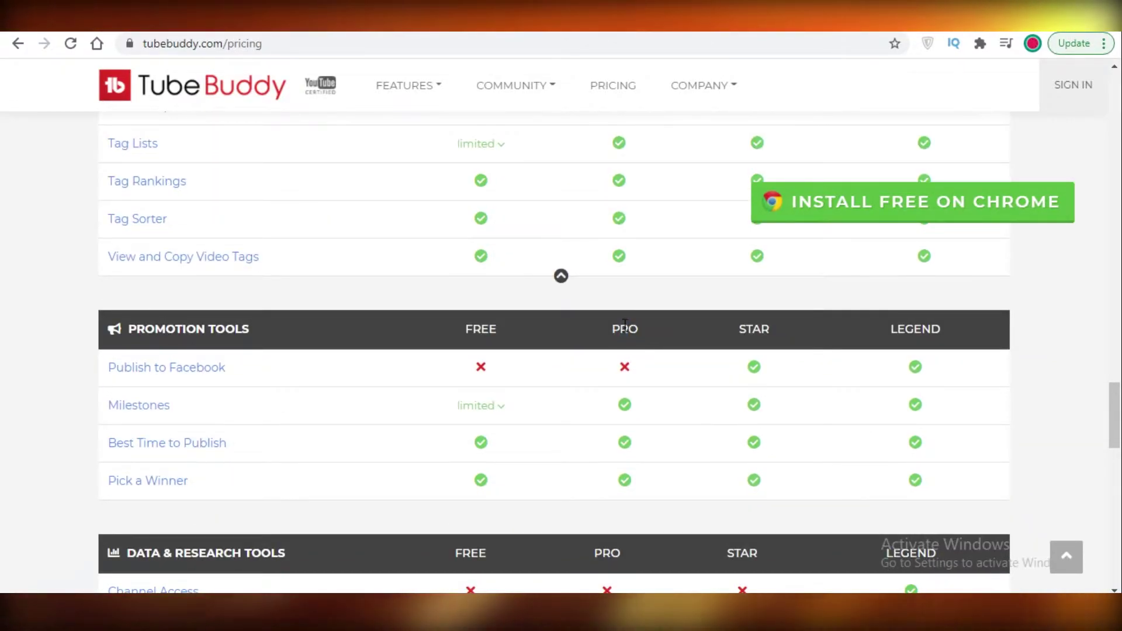
{"action": "scroll", "coordinate": [608, 351], "scroll_direction": "down", "scroll_amount": 4}
{"action": "scroll", "coordinate": [590, 369], "scroll_direction": "up", "scroll_amount": 3}
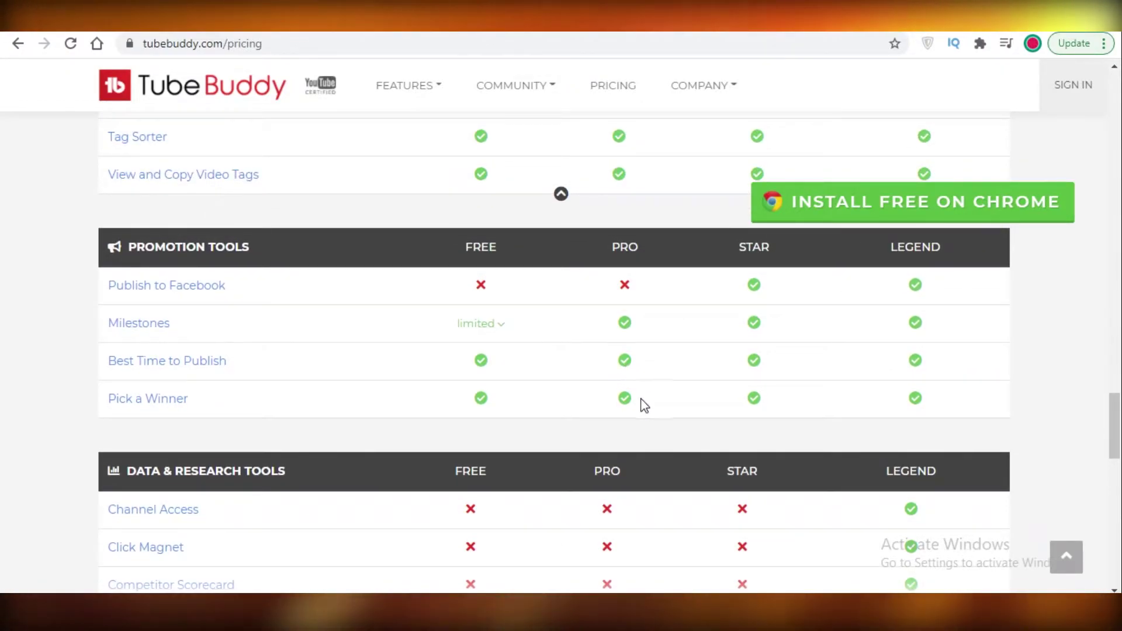
{"action": "scroll", "coordinate": [630, 390], "scroll_direction": "down", "scroll_amount": 5}
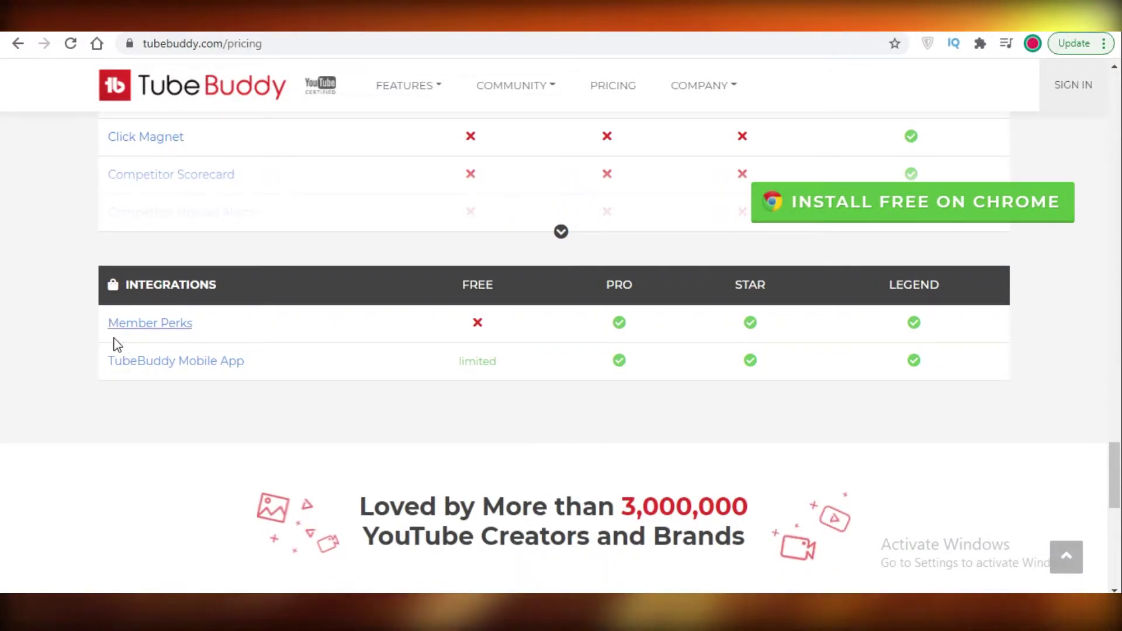
Recheck the Pro plan's coverage in the Productivity Tools and Bulk Processing Tools comparisons
{"action": "scroll", "coordinate": [604, 379], "scroll_direction": "up", "scroll_amount": 15}
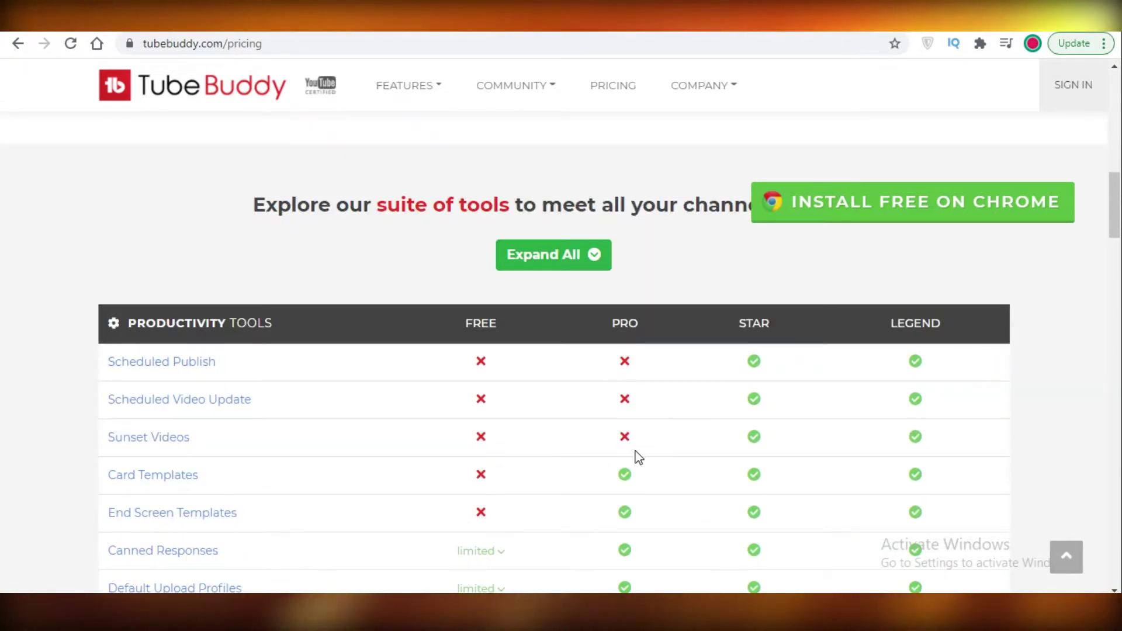
{"action": "scroll", "coordinate": [640, 457], "scroll_direction": "down", "scroll_amount": 15}
{"action": "scroll", "coordinate": [637, 415], "scroll_direction": "up", "scroll_amount": 15}
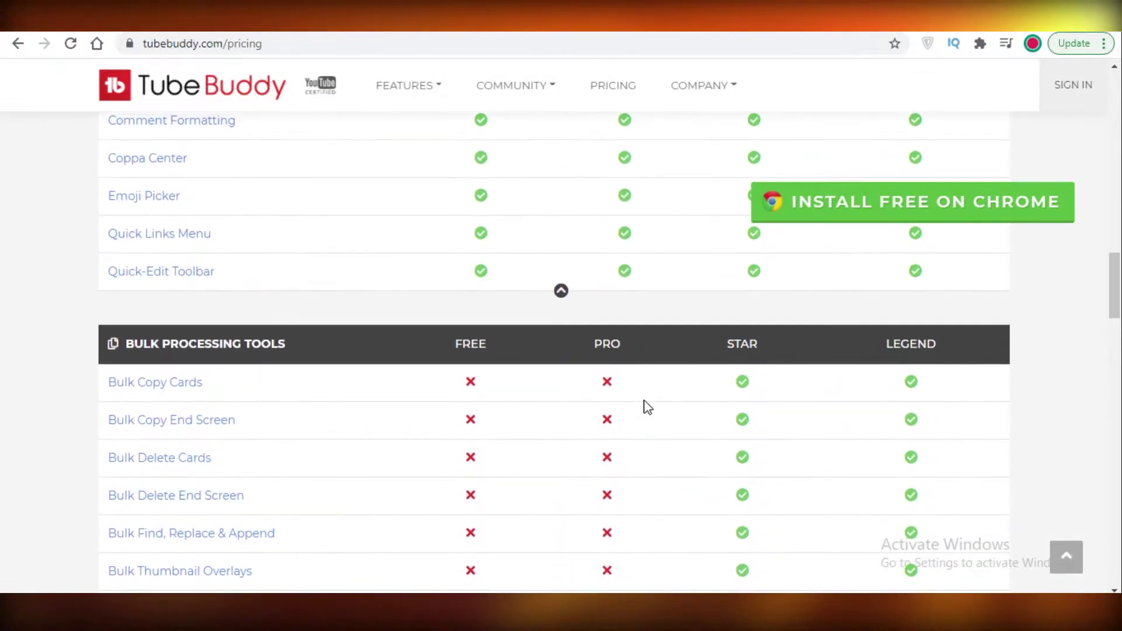
{"action": "scroll", "coordinate": [648, 407], "scroll_direction": "up", "scroll_amount": 10}
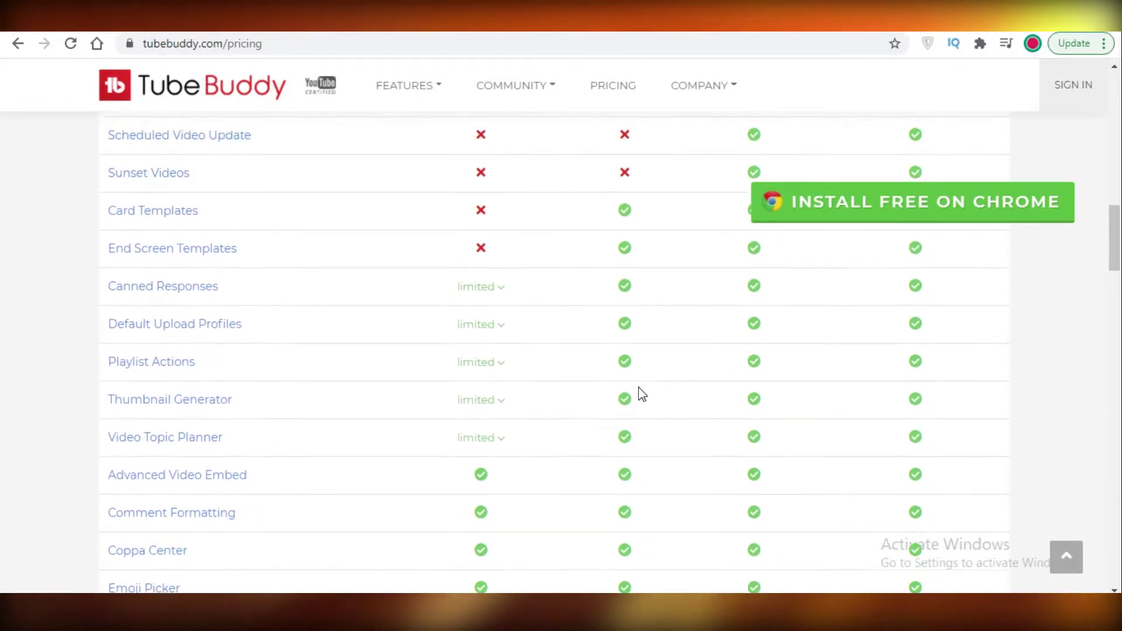
{"action": "scroll", "coordinate": [619, 343], "scroll_direction": "down", "scroll_amount": 5}
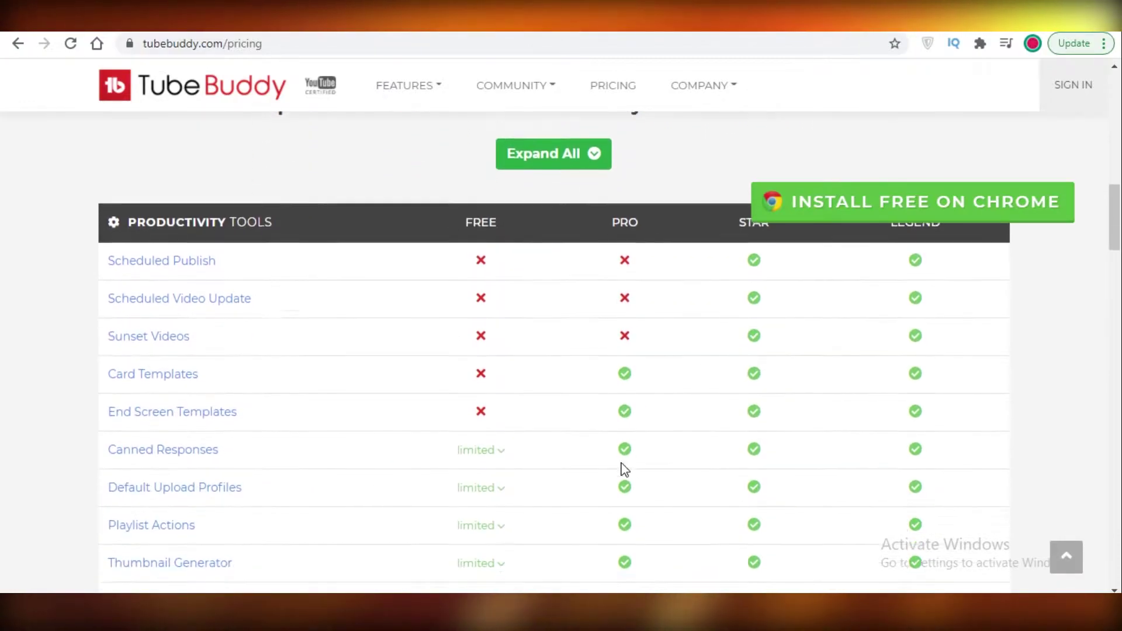
Review TubeBuddy's Pro plan price and its discount offer for channels with less than 1,000 subscribers
{"action": "scroll", "coordinate": [631, 331], "scroll_direction": "up", "scroll_amount": 4}
{"action": "scroll", "coordinate": [618, 308], "scroll_direction": "up", "scroll_amount": 6}
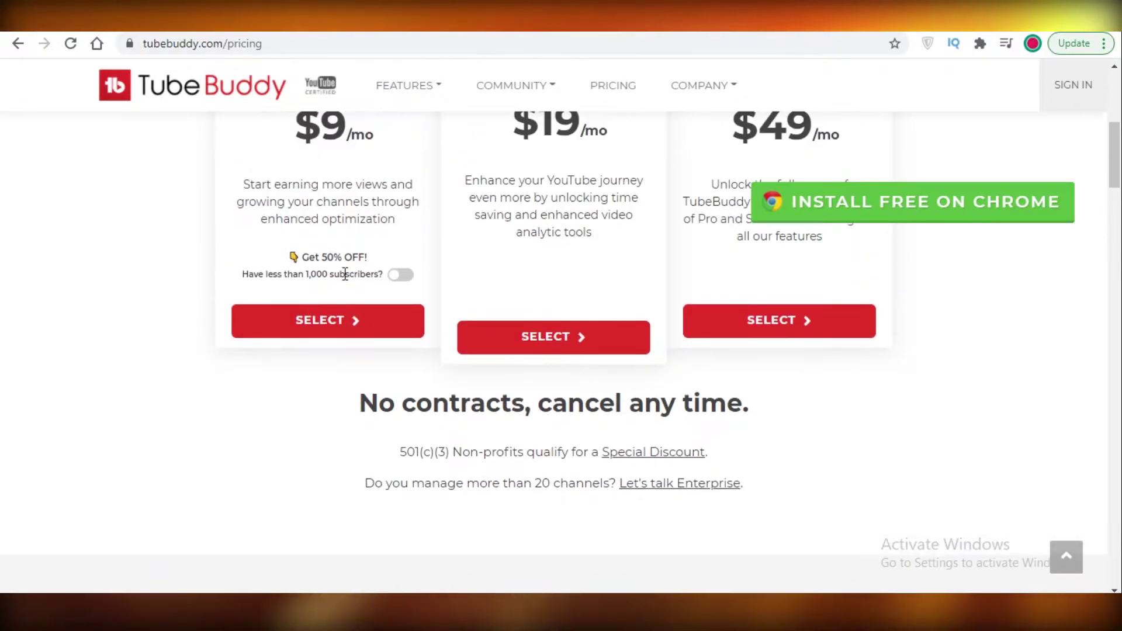
{"action": "scroll", "coordinate": [351, 246], "scroll_direction": "down", "scroll_amount": 7}
{"action": "scroll", "coordinate": [534, 346], "scroll_direction": "up", "scroll_amount": 1}
{"action": "scroll", "coordinate": [618, 513], "scroll_direction": "up", "scroll_amount": 8}
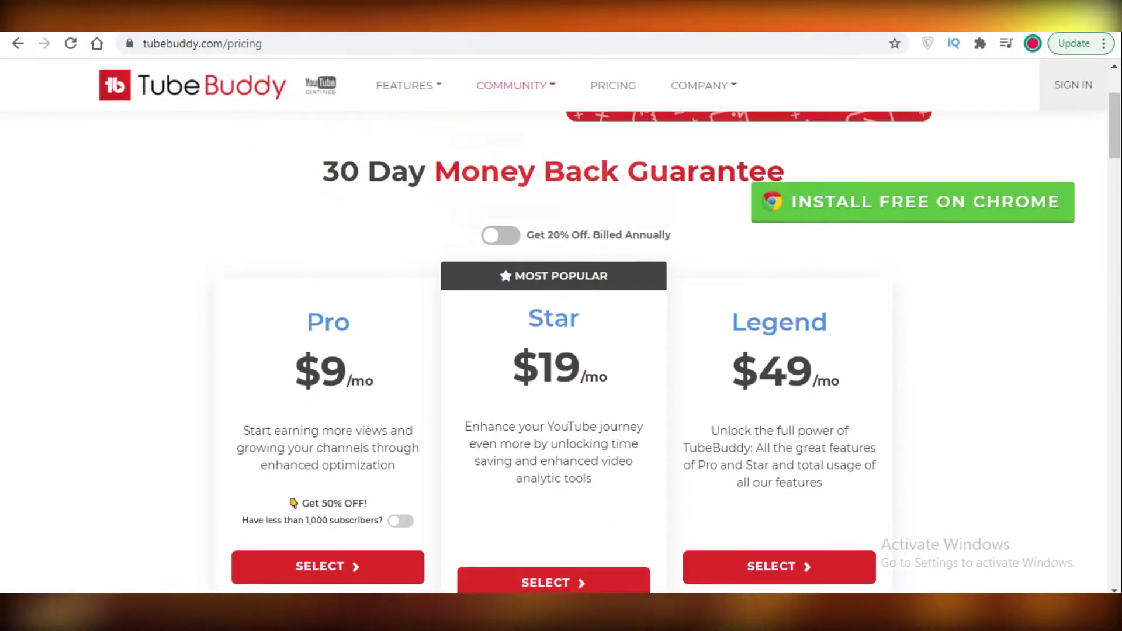
Switch to the vidIQ plans page and check the Pro plan's daily ideas, competitor tracking and trend alert limits
{"action": "key", "text": "ctrl+Tab"}
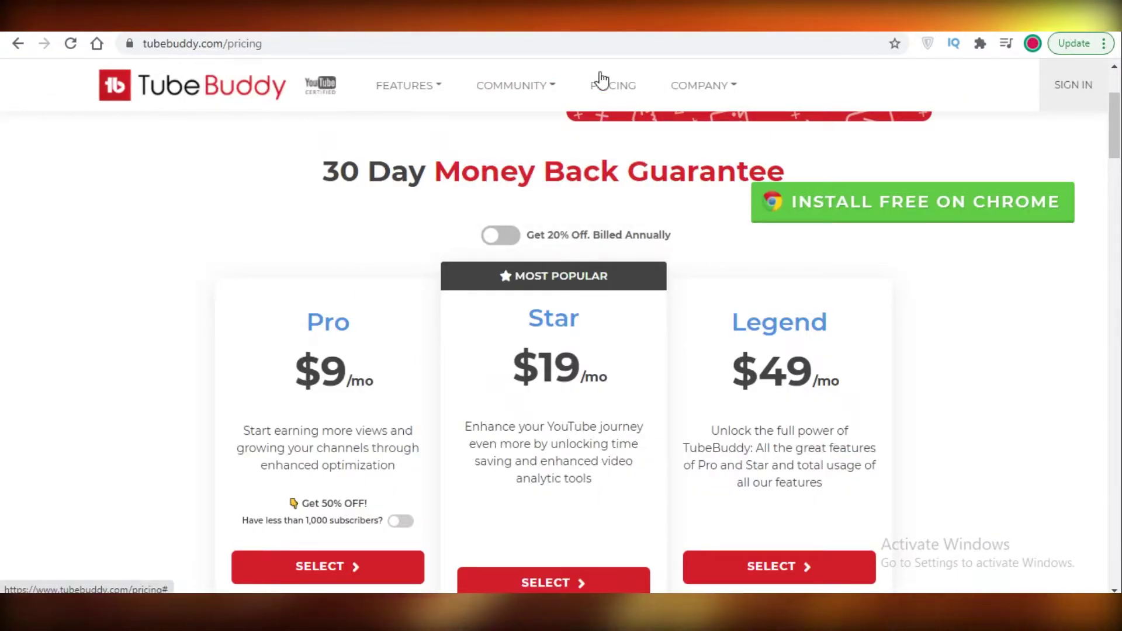
{"action": "left_click", "coordinate": [643, 23]}
{"action": "scroll", "coordinate": [511, 308], "scroll_direction": "down", "scroll_amount": 1}
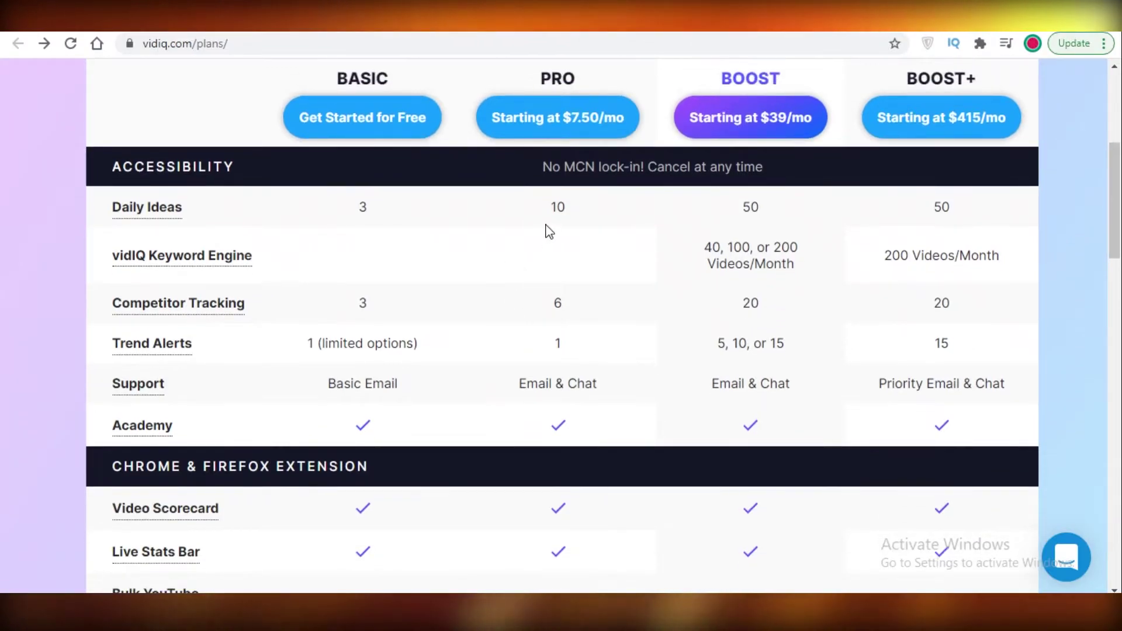
{"action": "left_click_drag", "start_coordinate": [550, 210], "coordinate": [583, 222]}
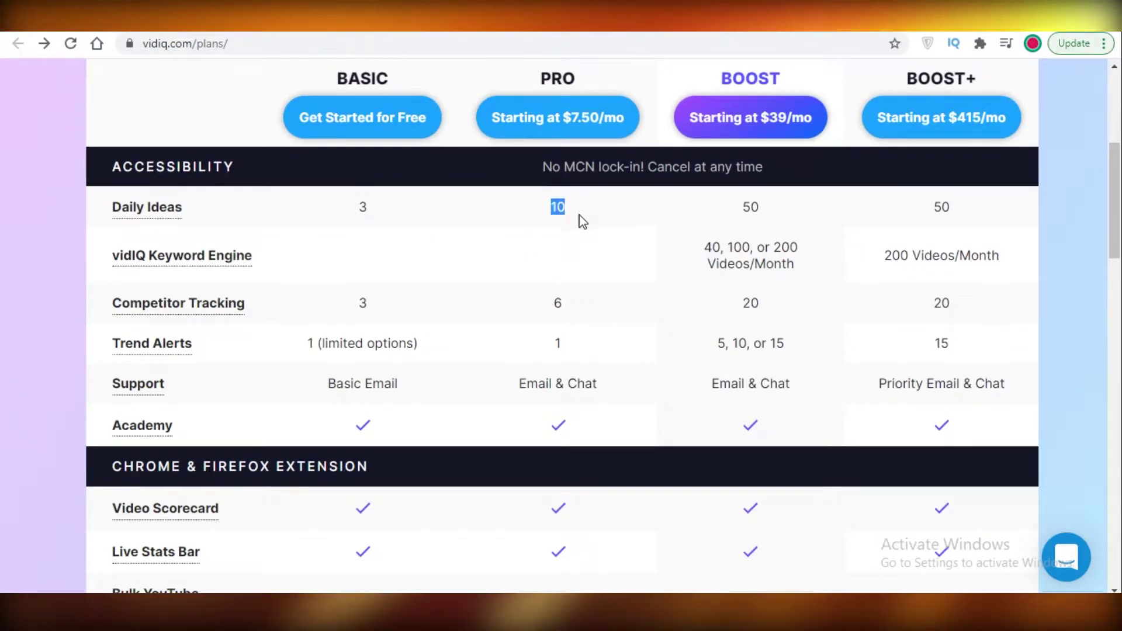
{"action": "left_click", "coordinate": [515, 317]}
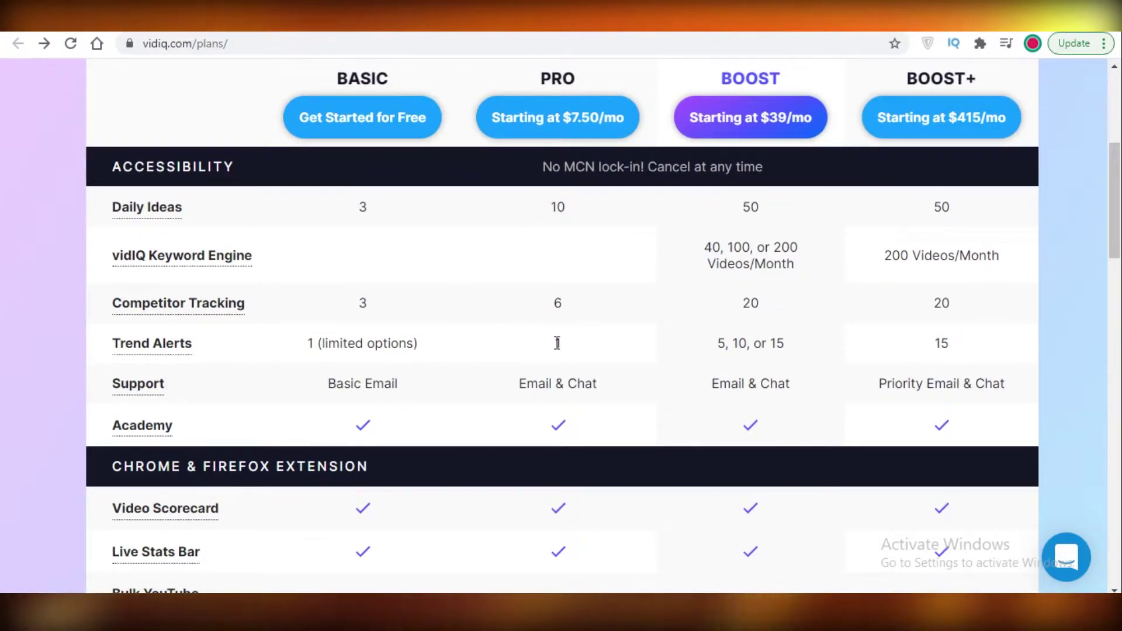
{"action": "scroll", "coordinate": [558, 344], "scroll_direction": "down", "scroll_amount": 5}
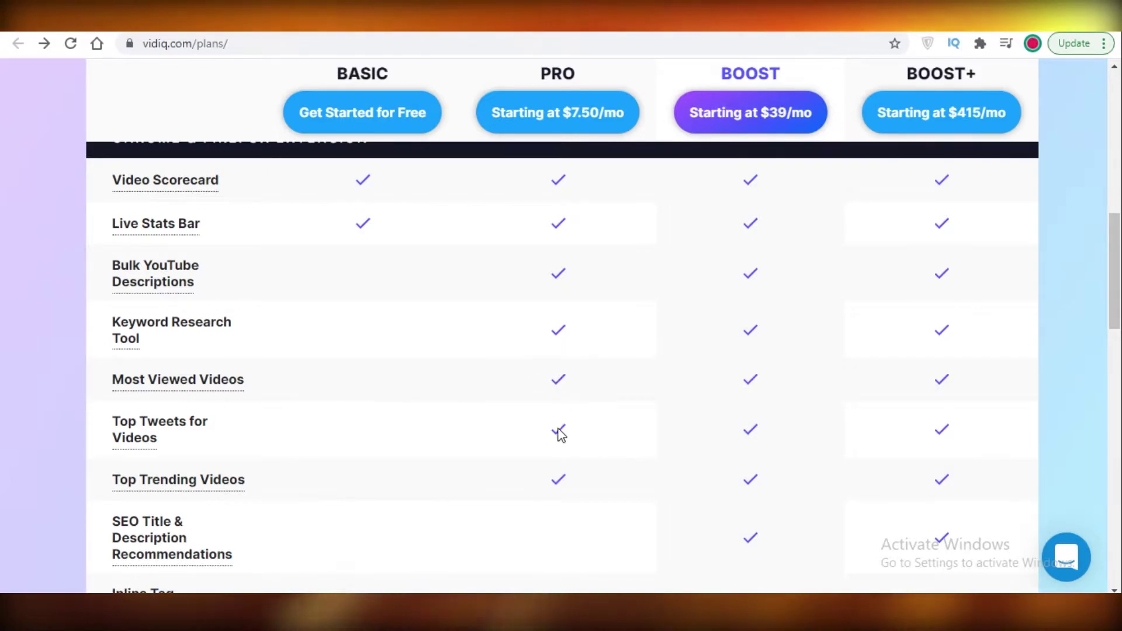
Examine which Chrome and Firefox extension, Web Suite and Plus features the vidIQ Pro plan includes
{"action": "scroll", "coordinate": [559, 434], "scroll_direction": "down", "scroll_amount": 8}
{"action": "scroll", "coordinate": [572, 429], "scroll_direction": "down", "scroll_amount": 1}
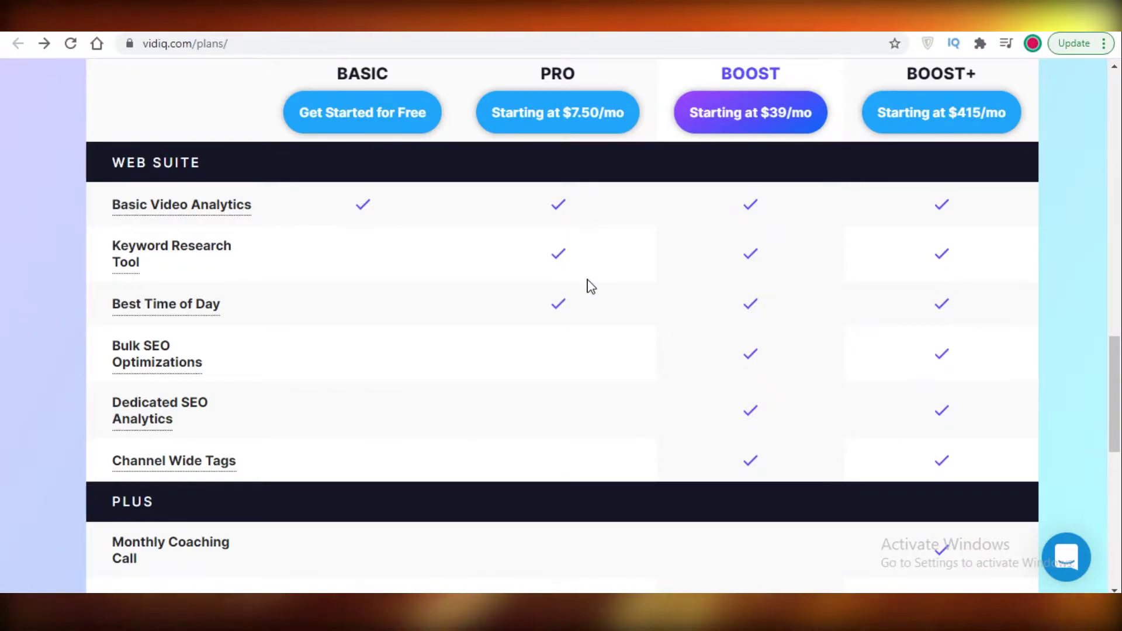
{"action": "scroll", "coordinate": [560, 318], "scroll_direction": "down", "scroll_amount": 4}
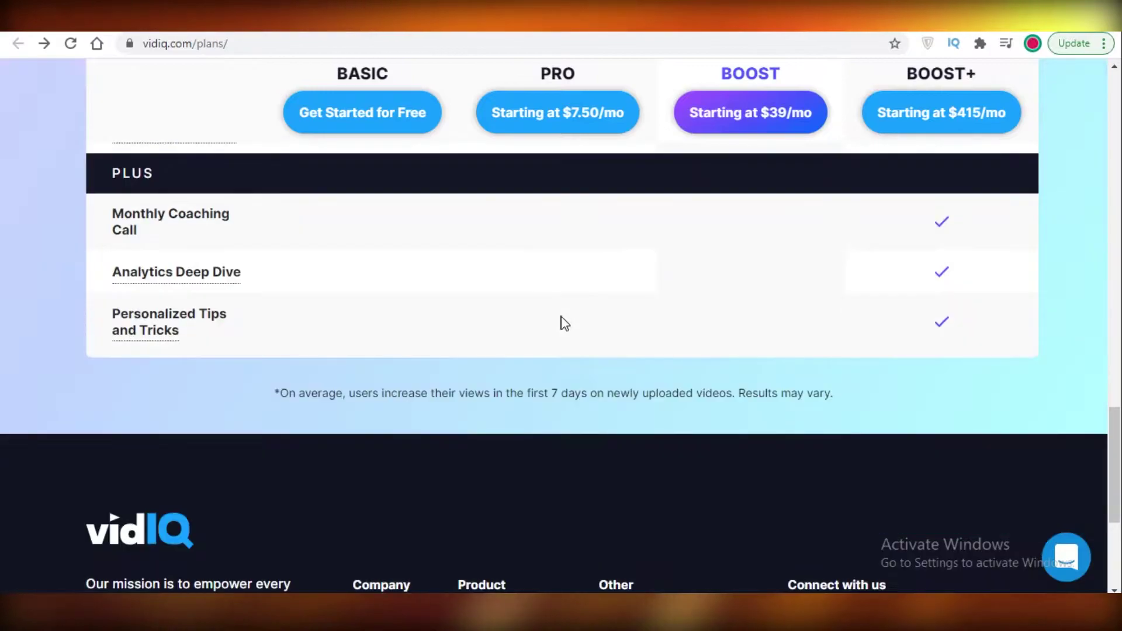
{"action": "scroll", "coordinate": [391, 546], "scroll_direction": "up", "scroll_amount": 3}
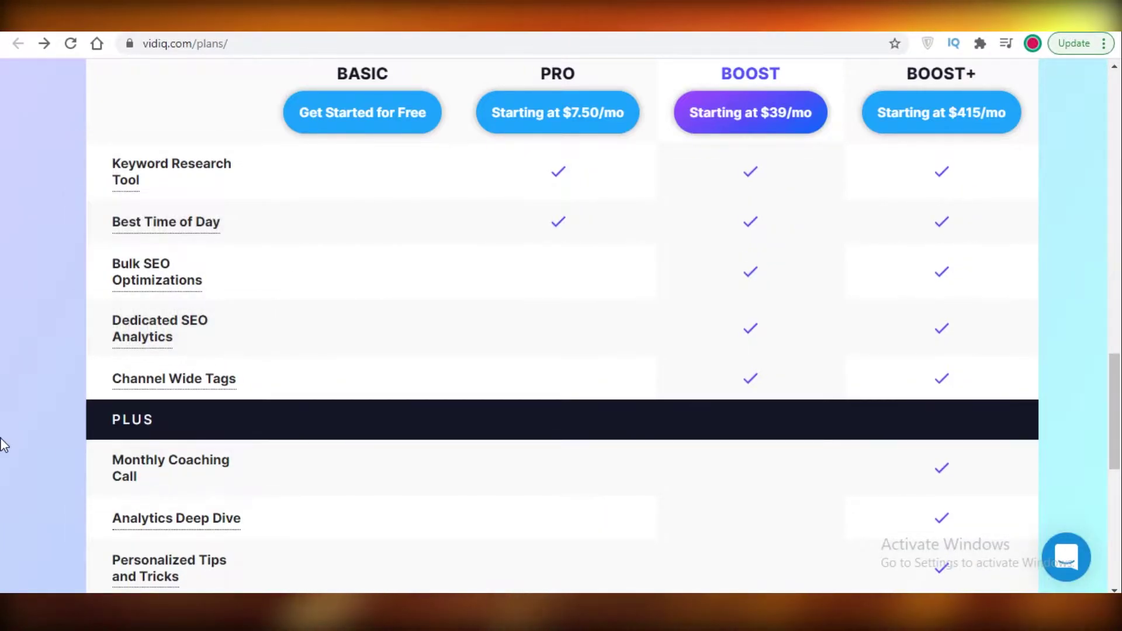
{"action": "scroll", "coordinate": [226, 356], "scroll_direction": "up", "scroll_amount": 4}
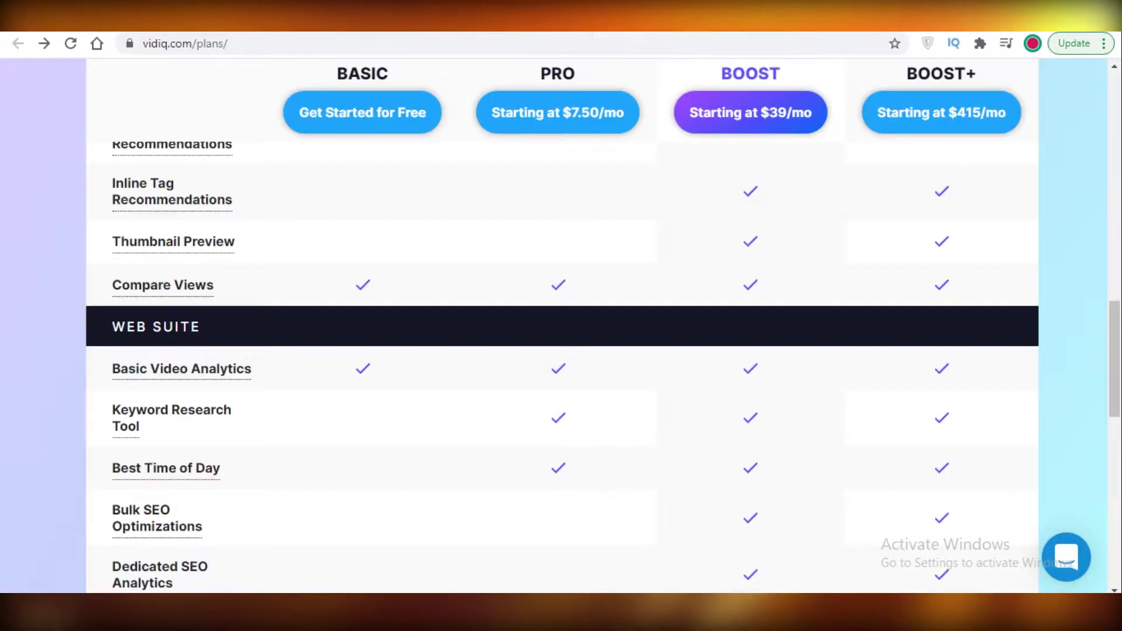
{"action": "scroll", "coordinate": [508, 367], "scroll_direction": "up", "scroll_amount": 1}
{"action": "scroll", "coordinate": [508, 367], "scroll_direction": "down", "scroll_amount": 4}
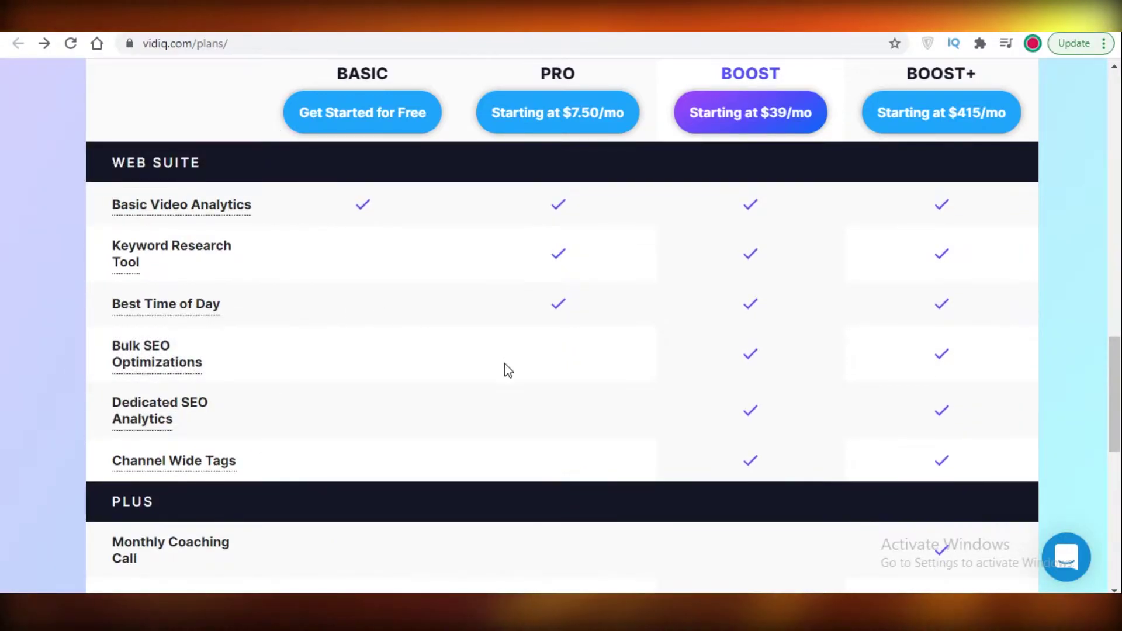
Review the vidIQ Boost plan's starting price and Accessibility limits against the other plans
{"action": "scroll", "coordinate": [508, 367], "scroll_direction": "up", "scroll_amount": 15}
{"action": "scroll", "coordinate": [658, 275], "scroll_direction": "down", "scroll_amount": 3}
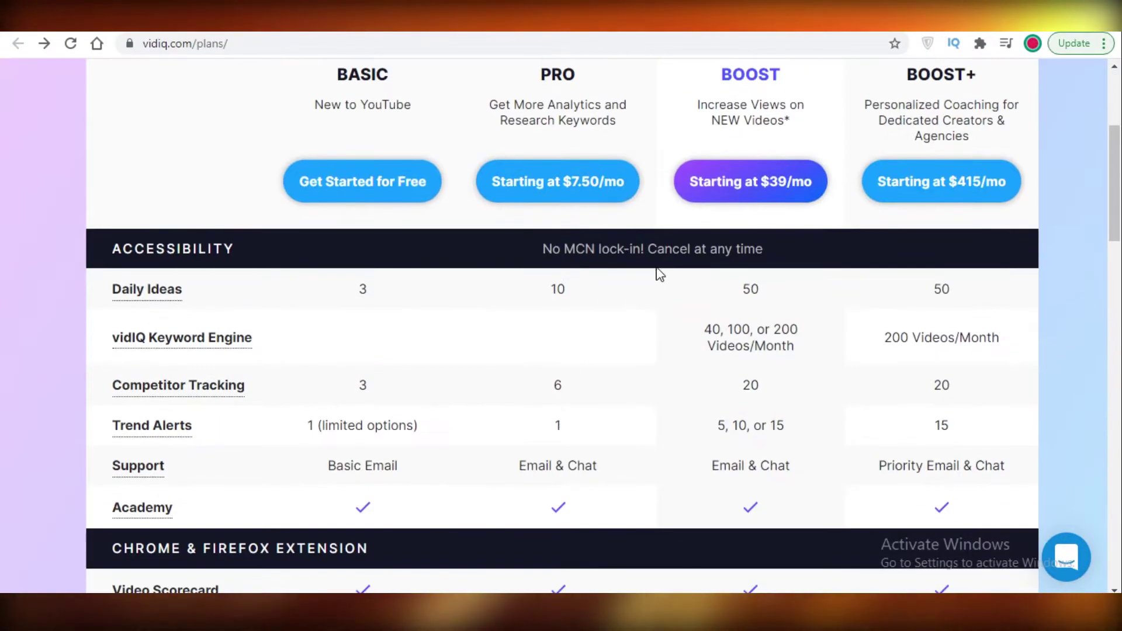
{"action": "scroll", "coordinate": [658, 275], "scroll_direction": "up", "scroll_amount": 3}
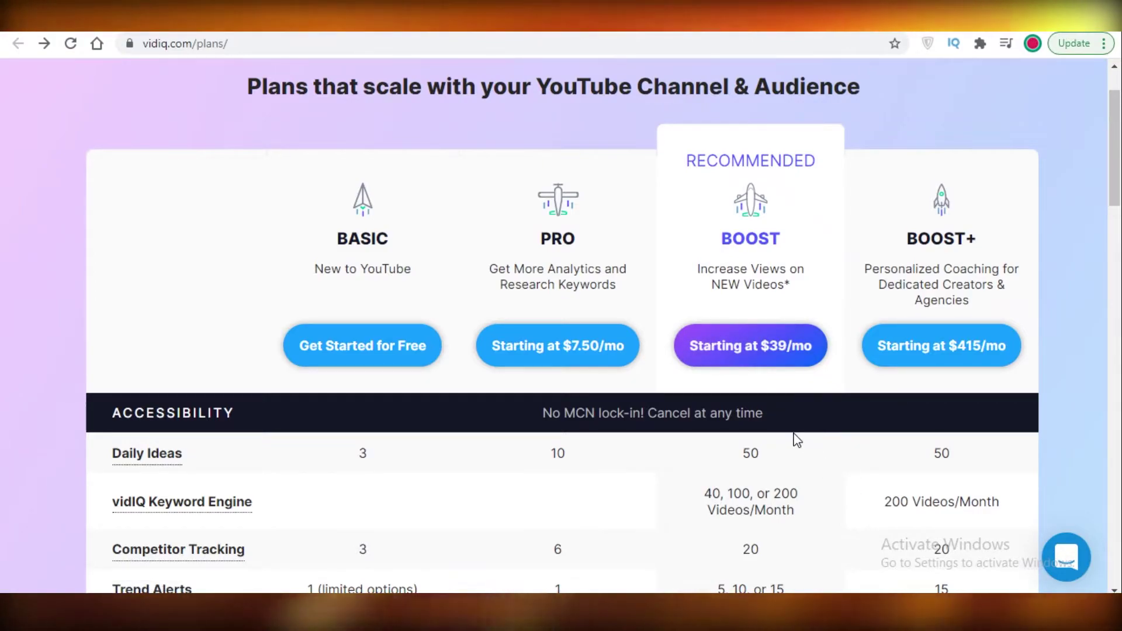
Switch to TubeBuddy's pricing page and compare the Star plan's monthly price and features with vidIQ Boost
{"action": "key", "text": "ctrl+Tab"}
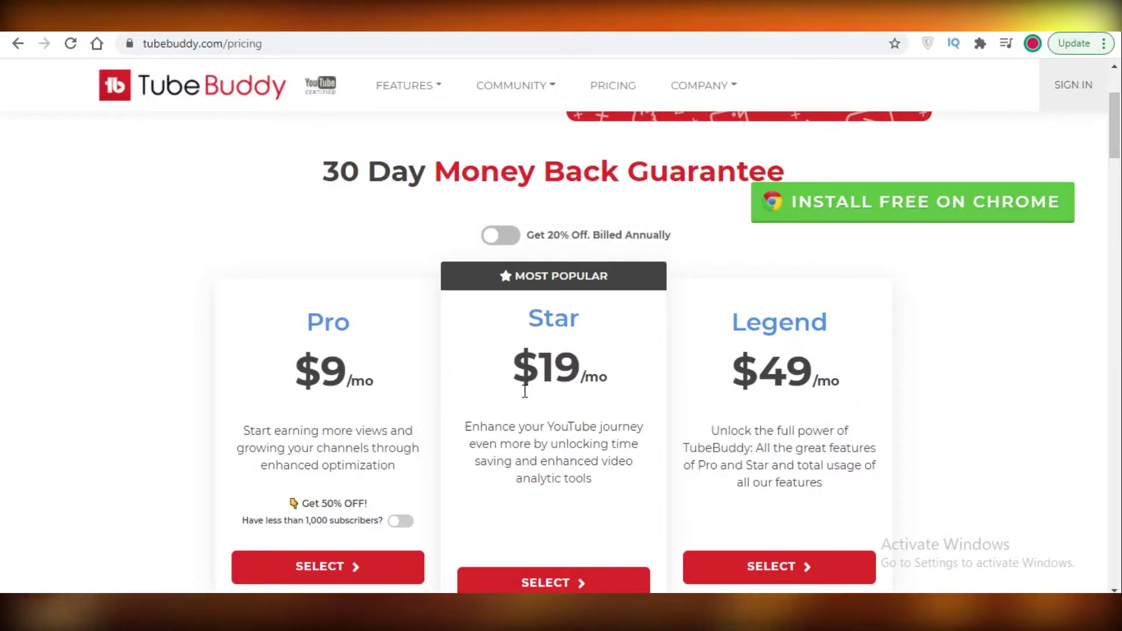
{"action": "double_click", "coordinate": [560, 368]}
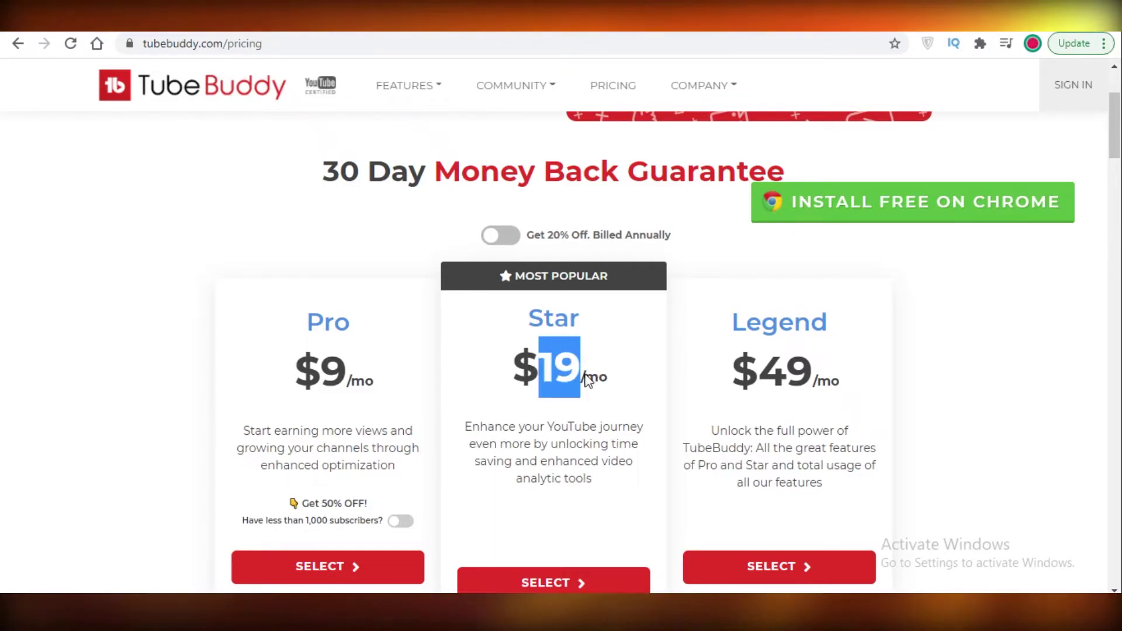
{"action": "key", "text": "ctrl+shift+Tab"}
{"action": "key", "text": "ctrl+Tab"}
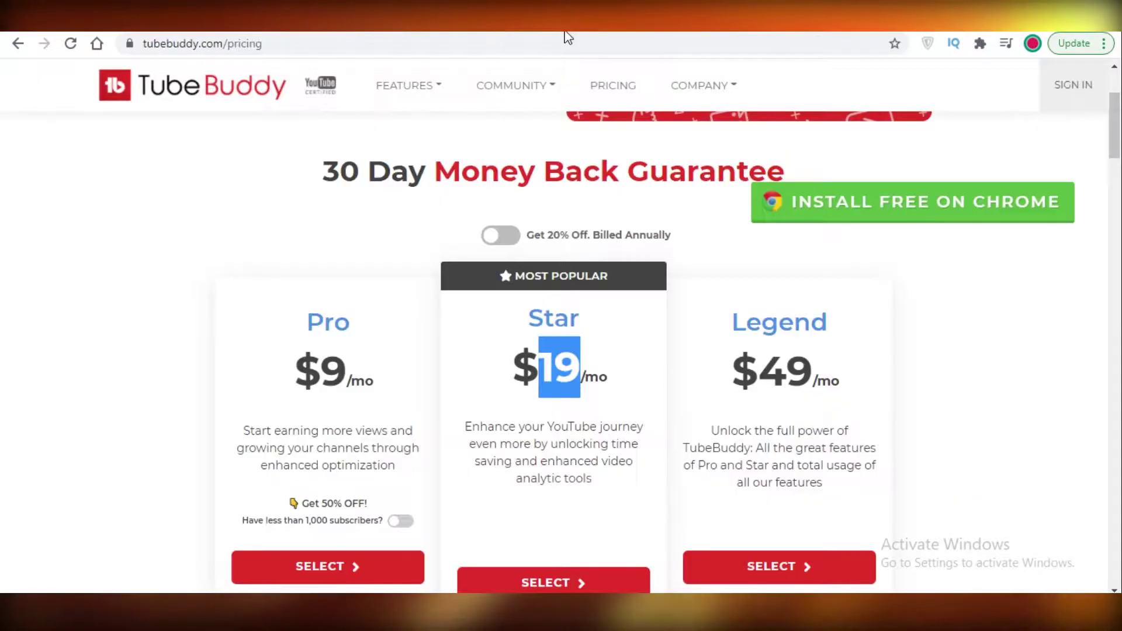
{"action": "left_click", "coordinate": [522, 550]}
{"action": "scroll", "coordinate": [552, 316], "scroll_direction": "down", "scroll_amount": 15}
{"action": "scroll", "coordinate": [762, 356], "scroll_direction": "up", "scroll_amount": 12}
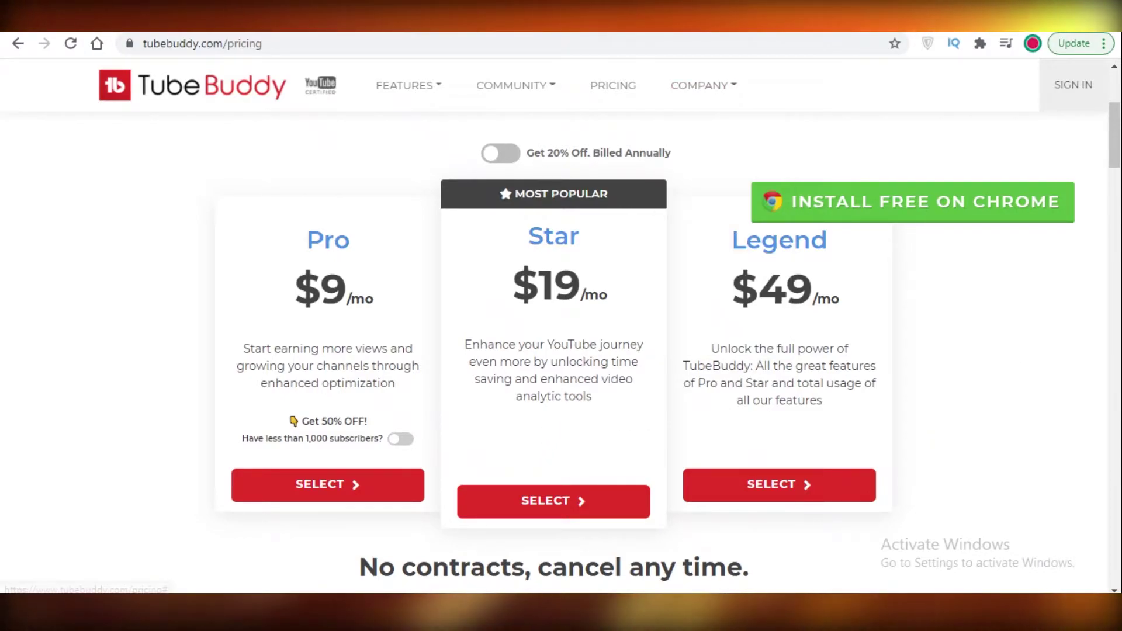
Return to the vidIQ plans page and examine the Boost plan's Accessibility limits and browser extension features
{"action": "key", "text": "alt+Left"}
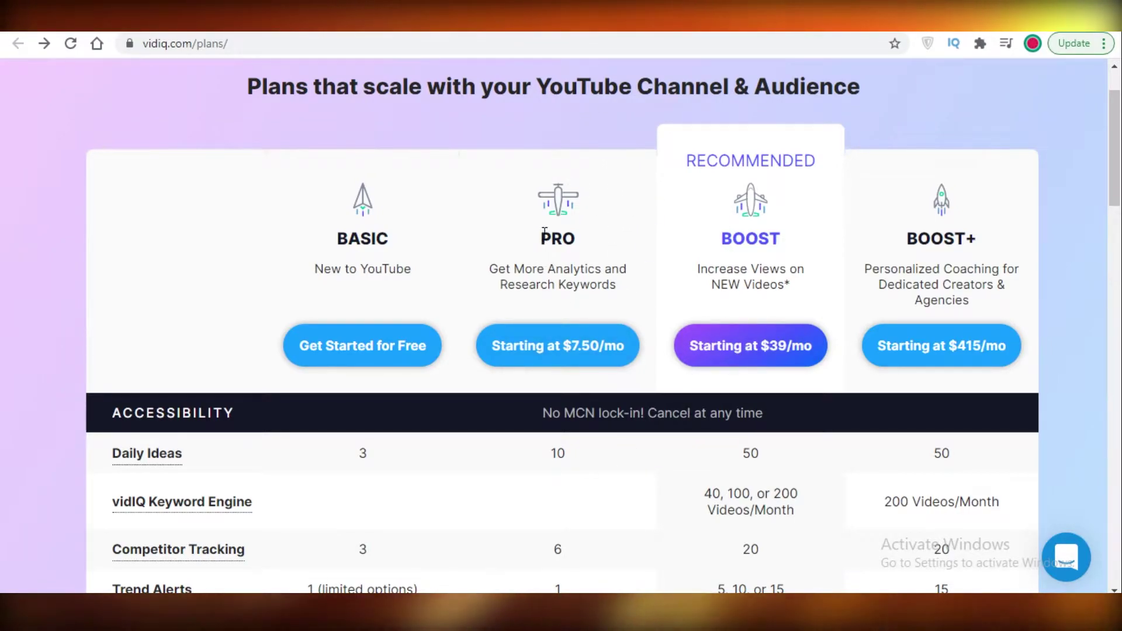
{"action": "scroll", "coordinate": [768, 261], "scroll_direction": "down", "scroll_amount": 1}
{"action": "scroll", "coordinate": [768, 261], "scroll_direction": "down", "scroll_amount": 4}
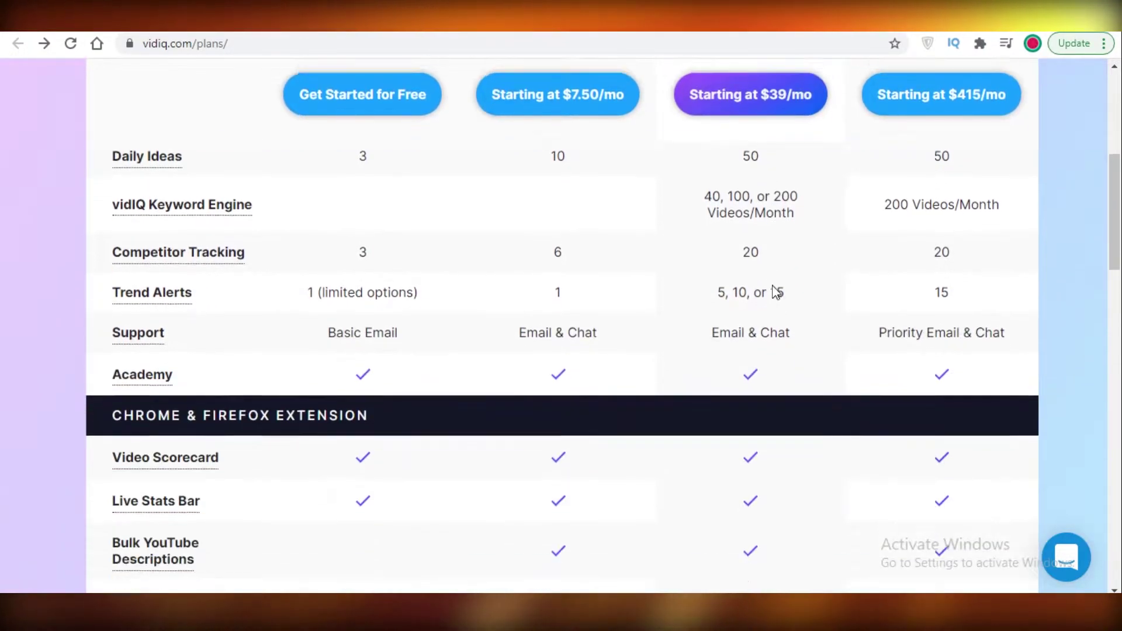
{"action": "scroll", "coordinate": [753, 307], "scroll_direction": "down", "scroll_amount": 1}
{"action": "scroll", "coordinate": [739, 324], "scroll_direction": "down", "scroll_amount": 5}
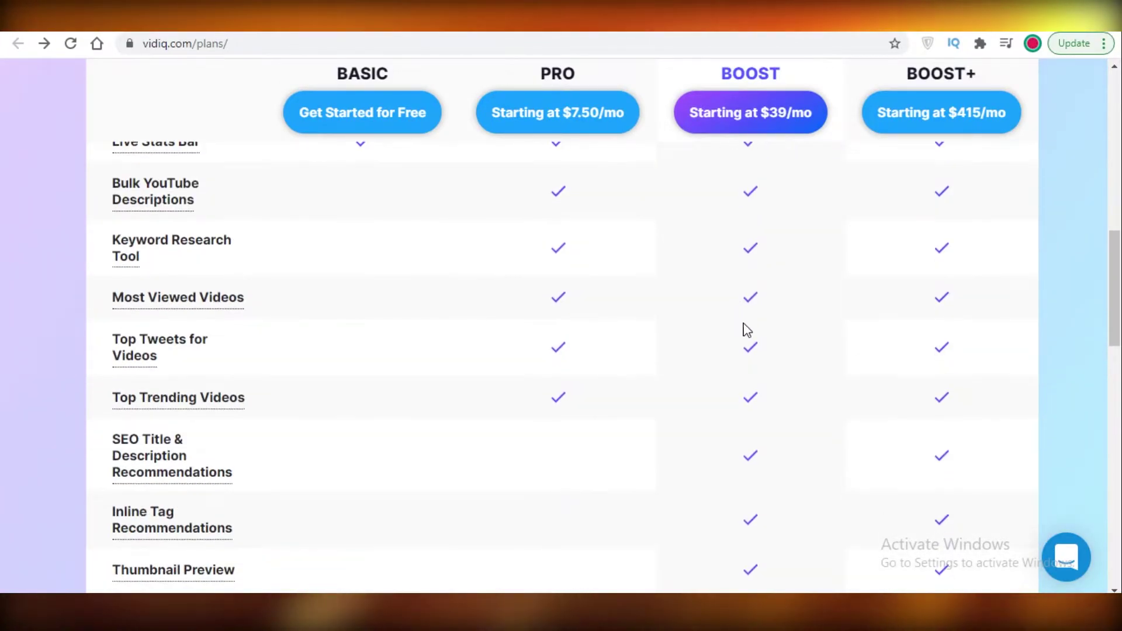
{"action": "scroll", "coordinate": [776, 388], "scroll_direction": "up", "scroll_amount": 10}
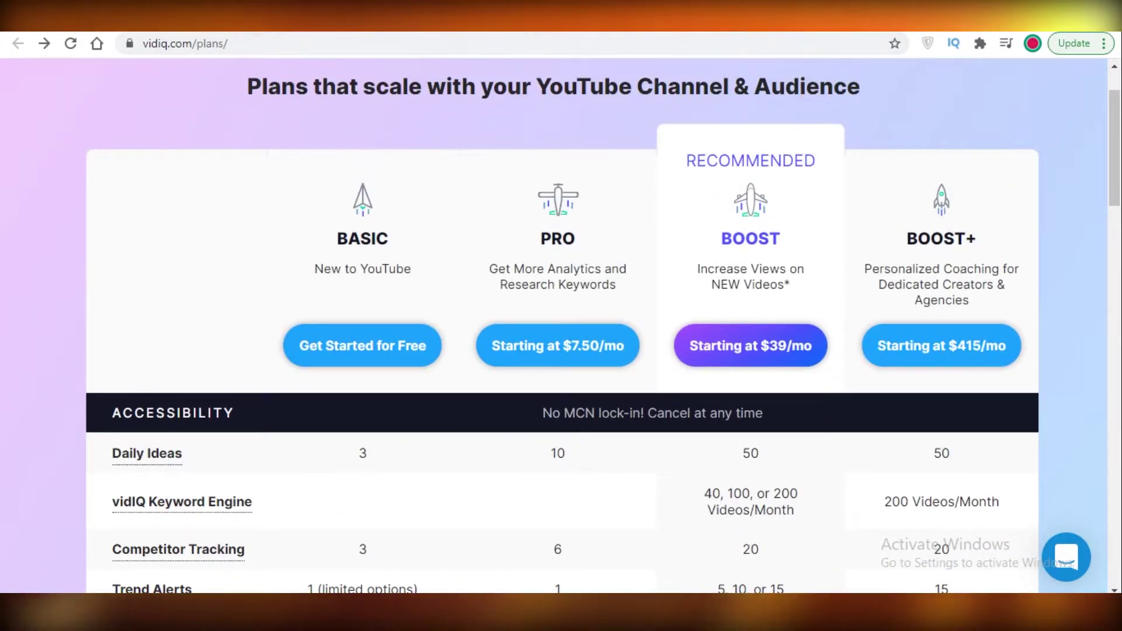
Open the vidIQ dashboard and search its keyword opportunities for "relationships"
{"action": "key", "text": "alt+Right"}
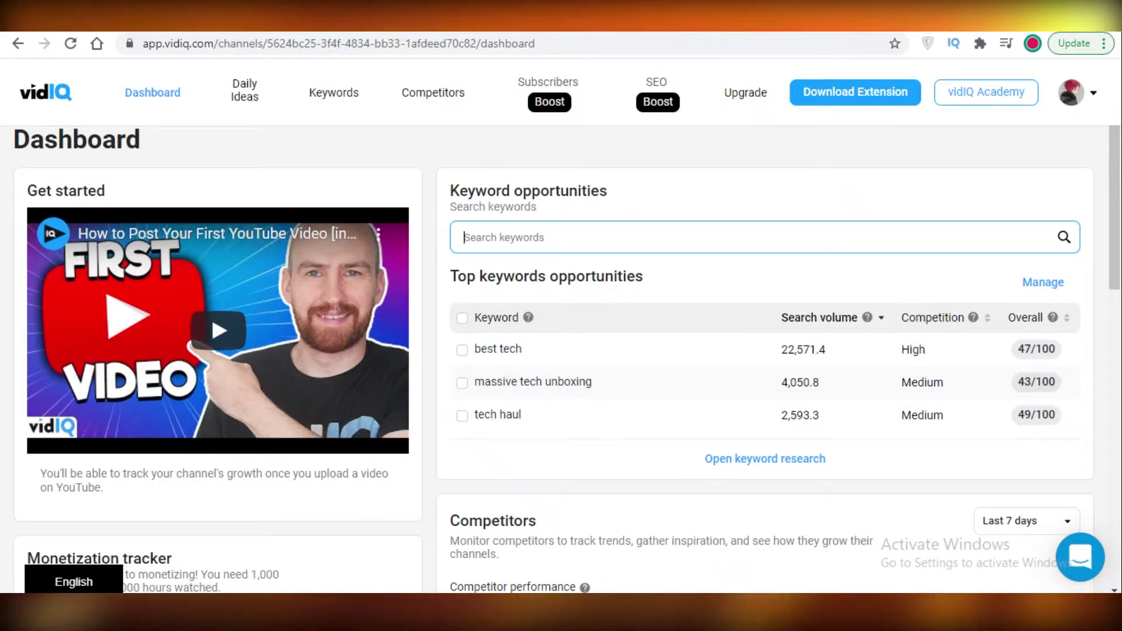
{"action": "left_click", "coordinate": [568, 240]}
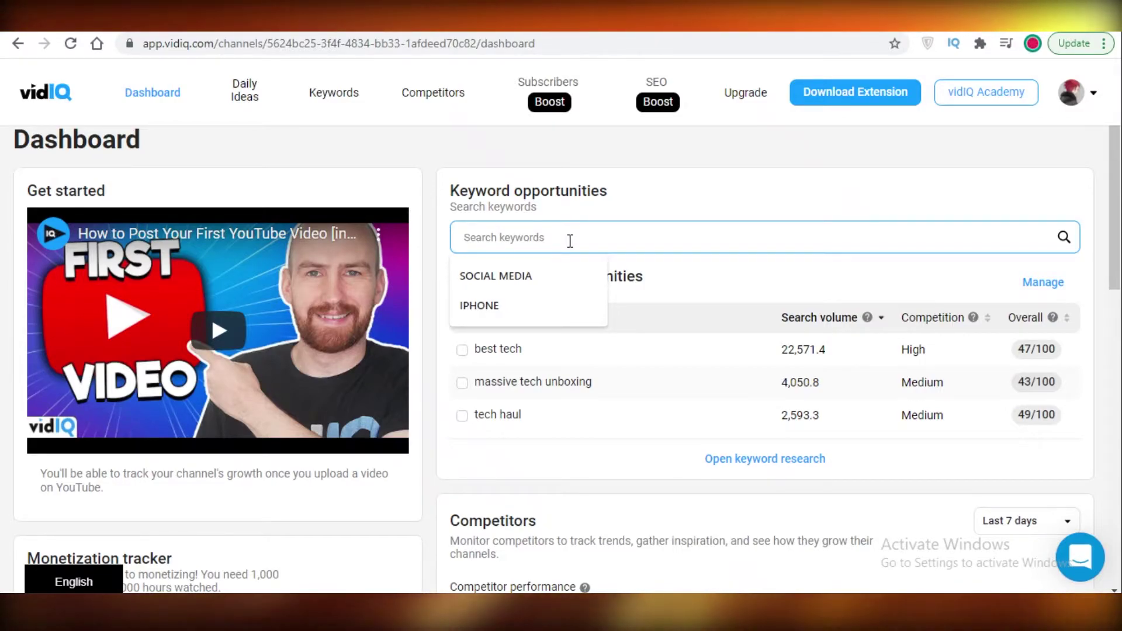
{"action": "type", "text": "a"}
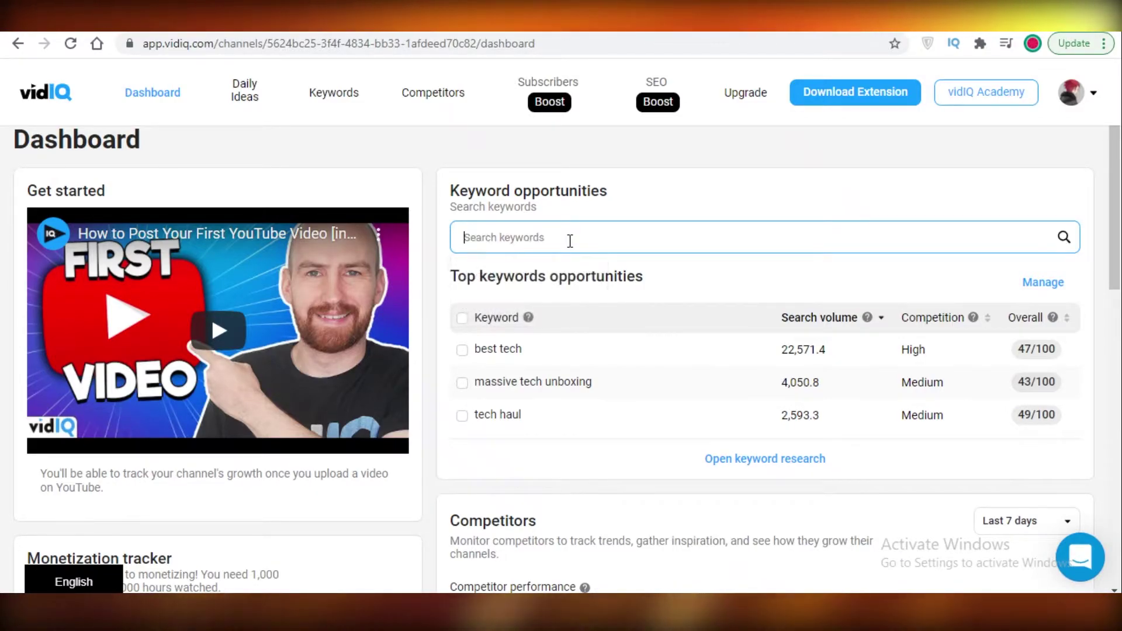
{"action": "key", "text": "BackSpace"}
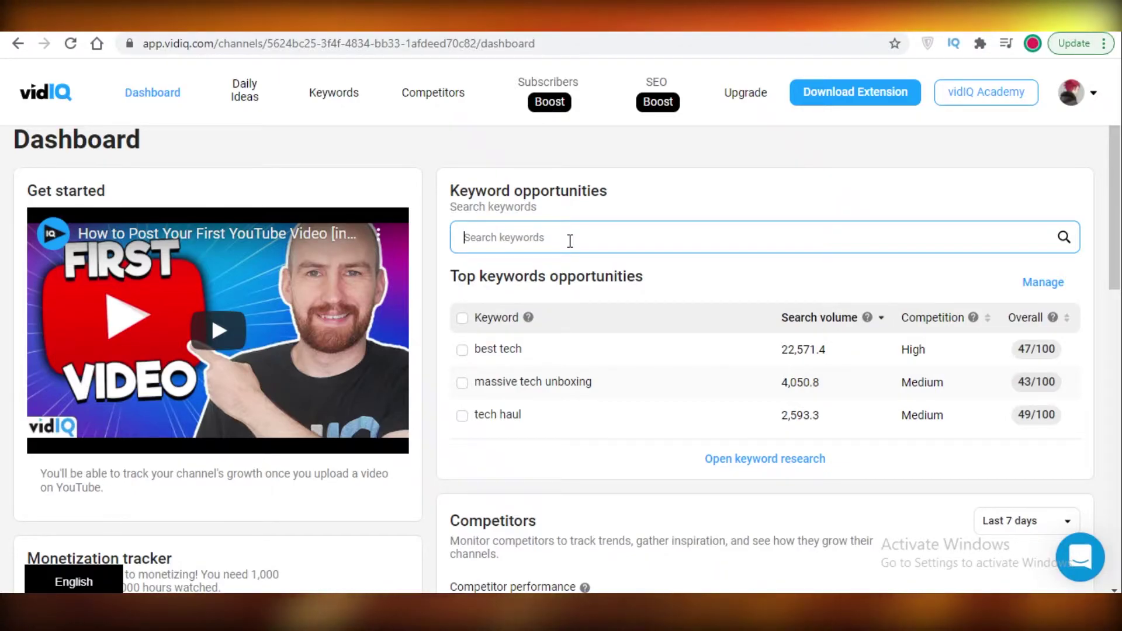
{"action": "type", "text": "RELATIONSHI"}
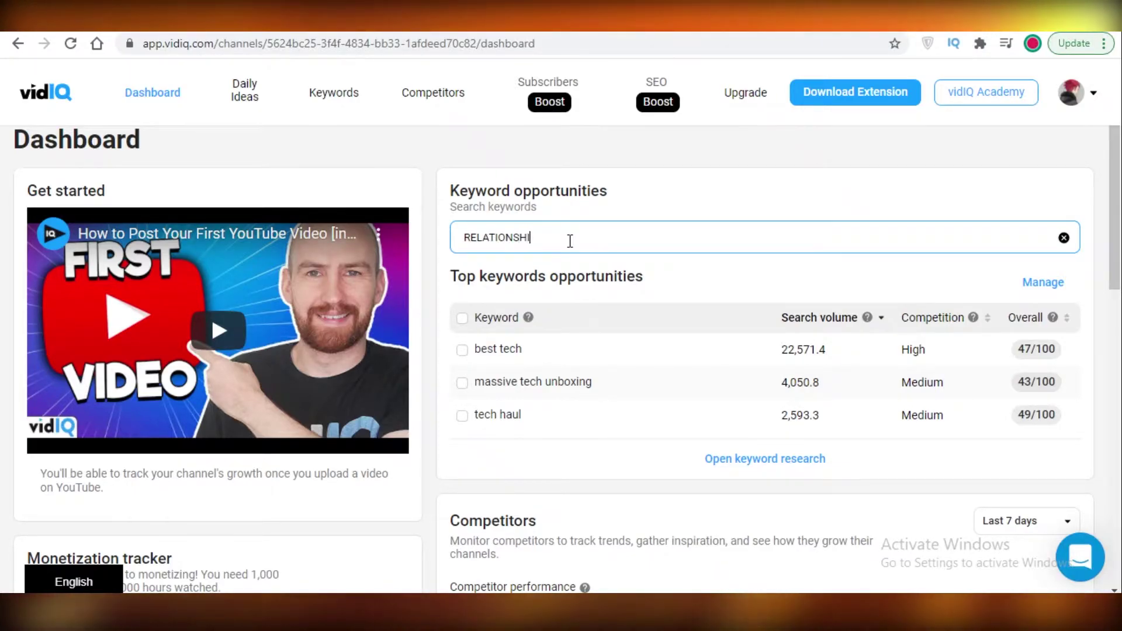
{"action": "type", "text": "PS"}
{"action": "key", "text": "Return"}
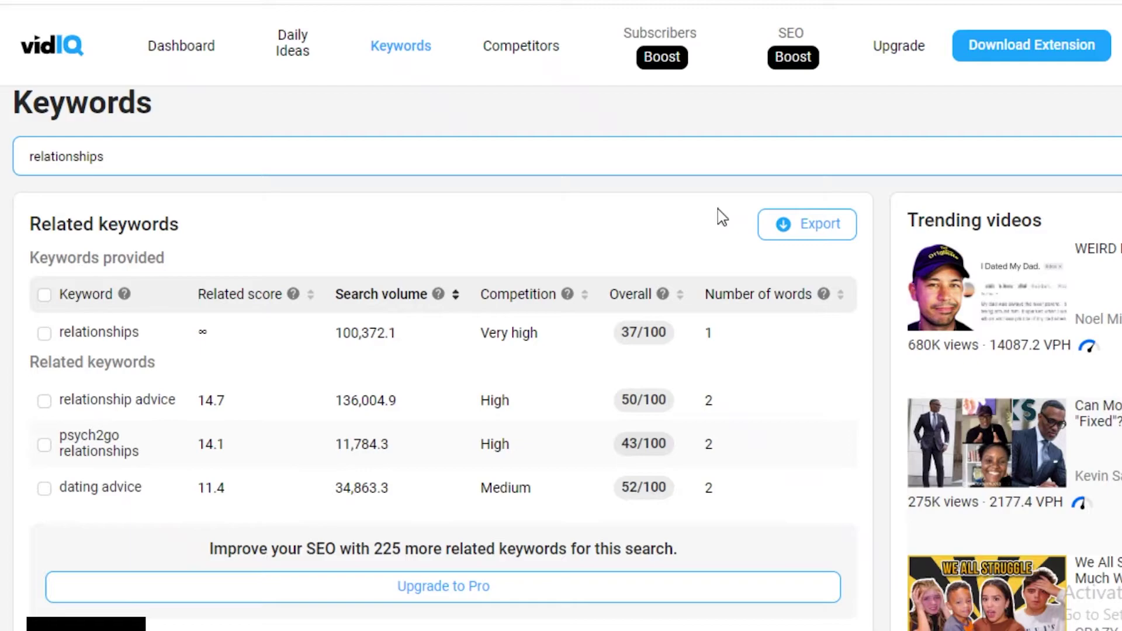
Examine the overall score and competition for "relationships" and browse the keyword's trending videos
{"action": "left_click_drag", "start_coordinate": [630, 339], "coordinate": [639, 344]}
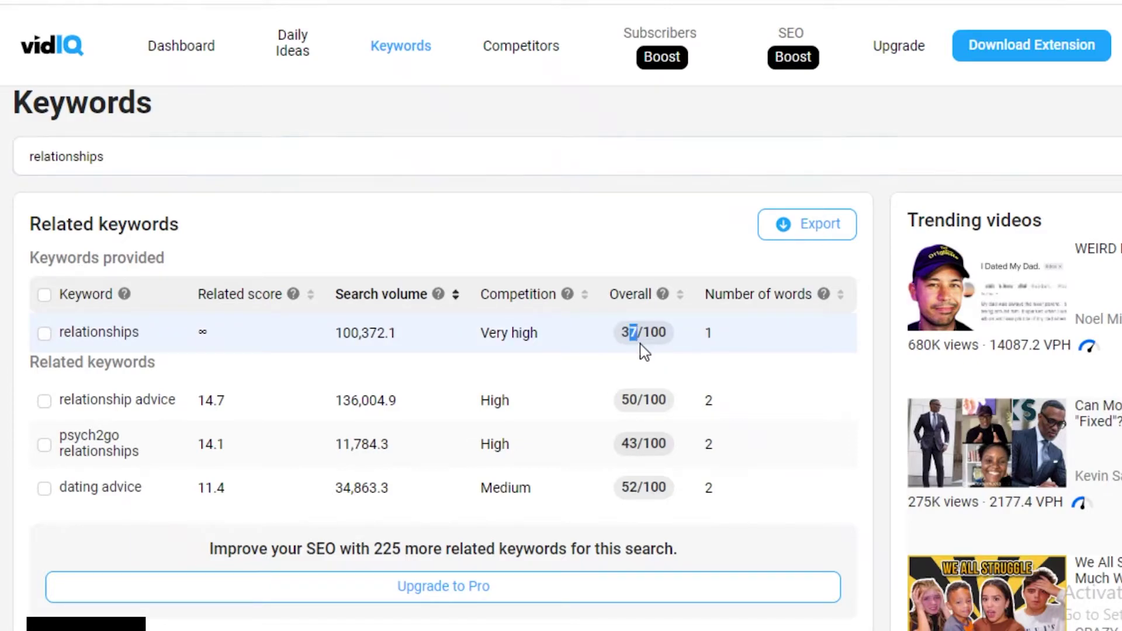
{"action": "mouse_move", "coordinate": [492, 350]}
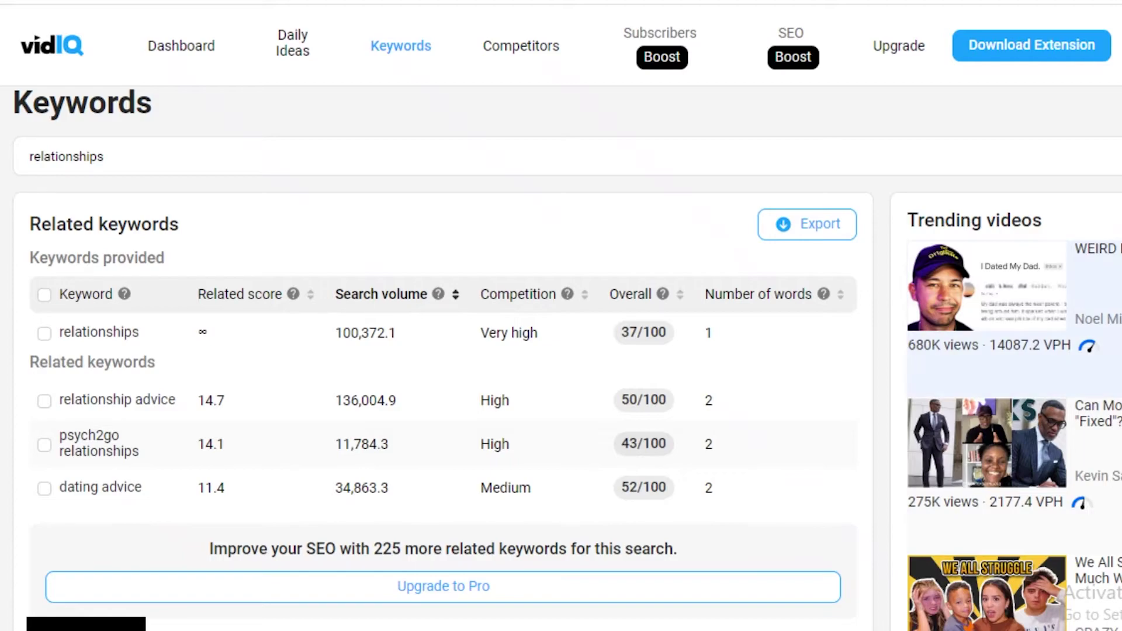
{"action": "scroll", "coordinate": [1034, 327], "scroll_direction": "down", "scroll_amount": 3}
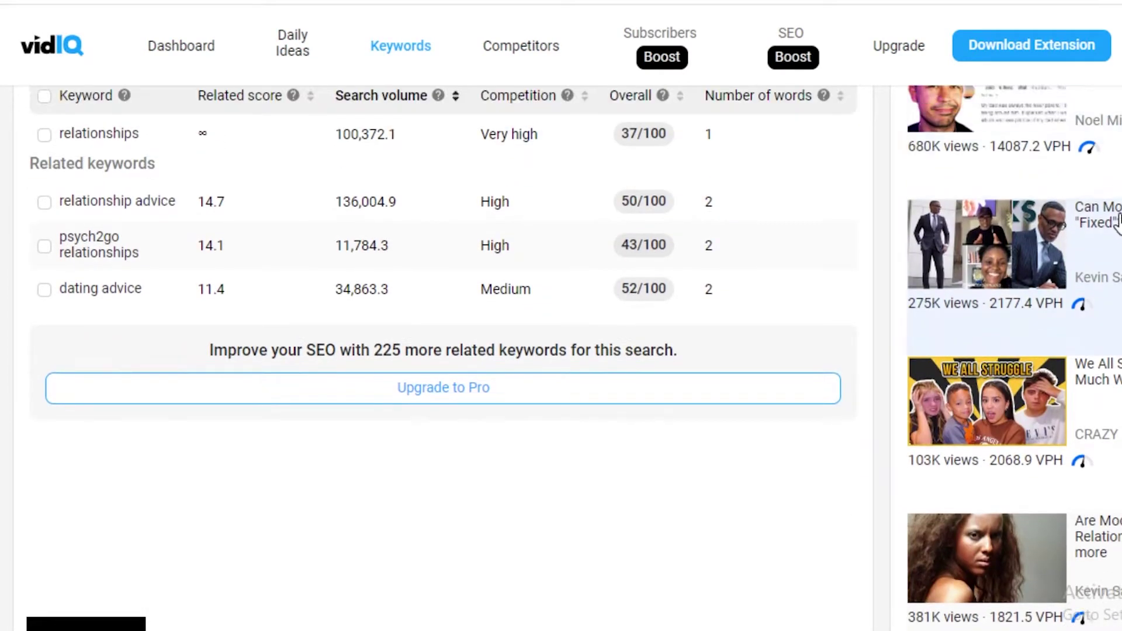
{"action": "scroll", "coordinate": [1113, 234], "scroll_direction": "down", "scroll_amount": 4}
{"action": "scroll", "coordinate": [1104, 374], "scroll_direction": "up", "scroll_amount": 1}
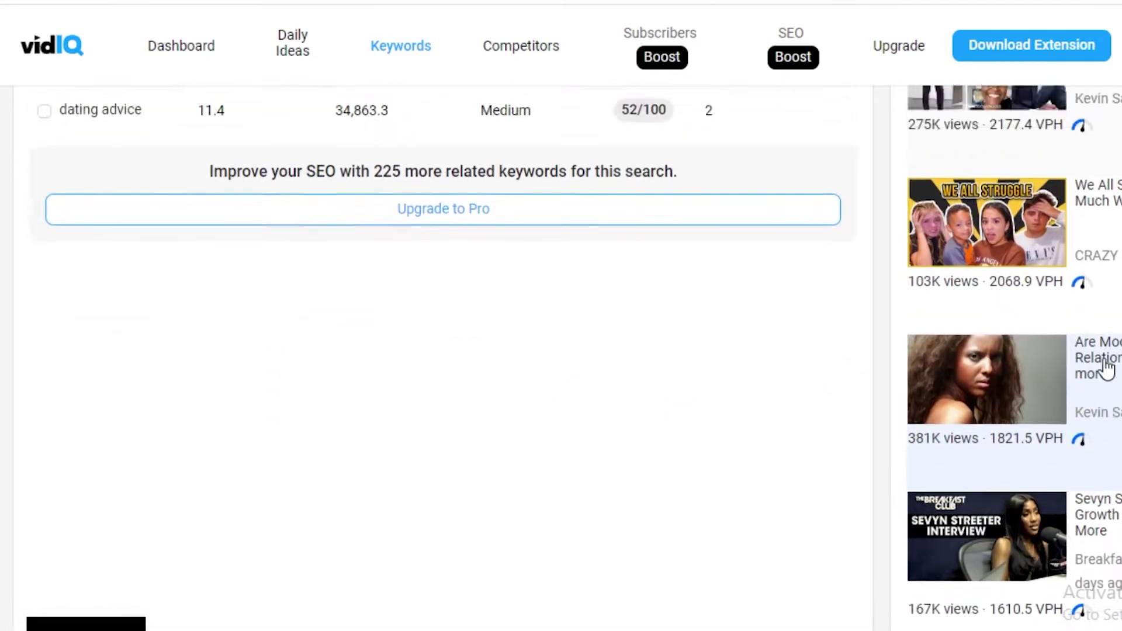
{"action": "scroll", "coordinate": [1106, 368], "scroll_direction": "up", "scroll_amount": 5}
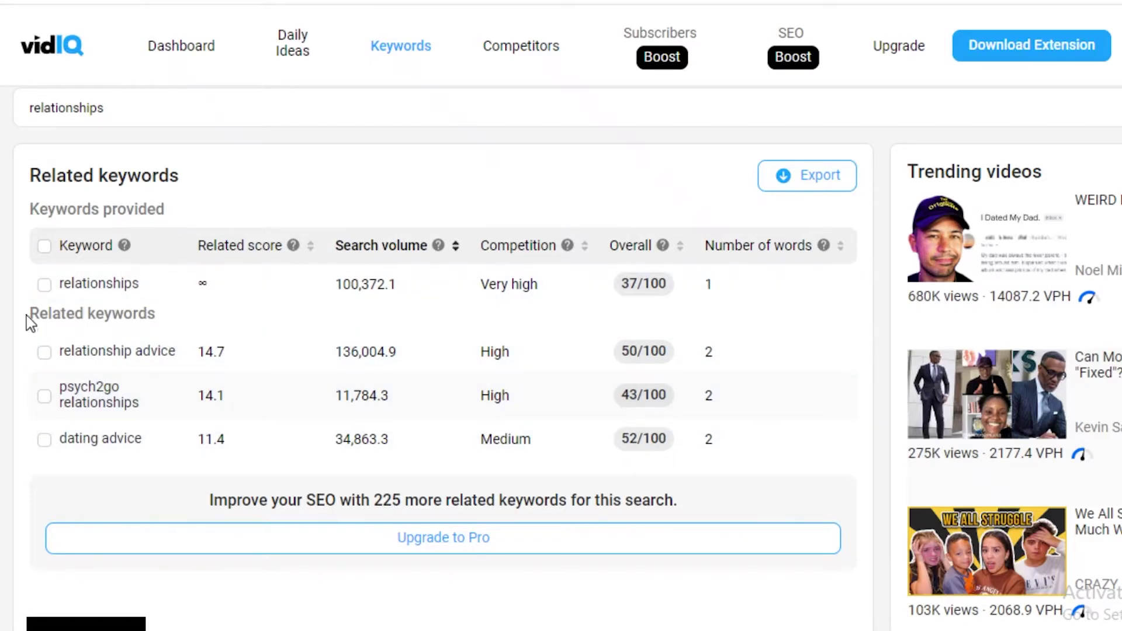
Review the related keywords for "relationships" and read the explanation of the Search volume column
{"action": "left_click_drag", "start_coordinate": [27, 318], "coordinate": [103, 307]}
{"action": "left_click", "coordinate": [152, 317]}
{"action": "scroll", "coordinate": [206, 185], "scroll_direction": "up", "scroll_amount": 1}
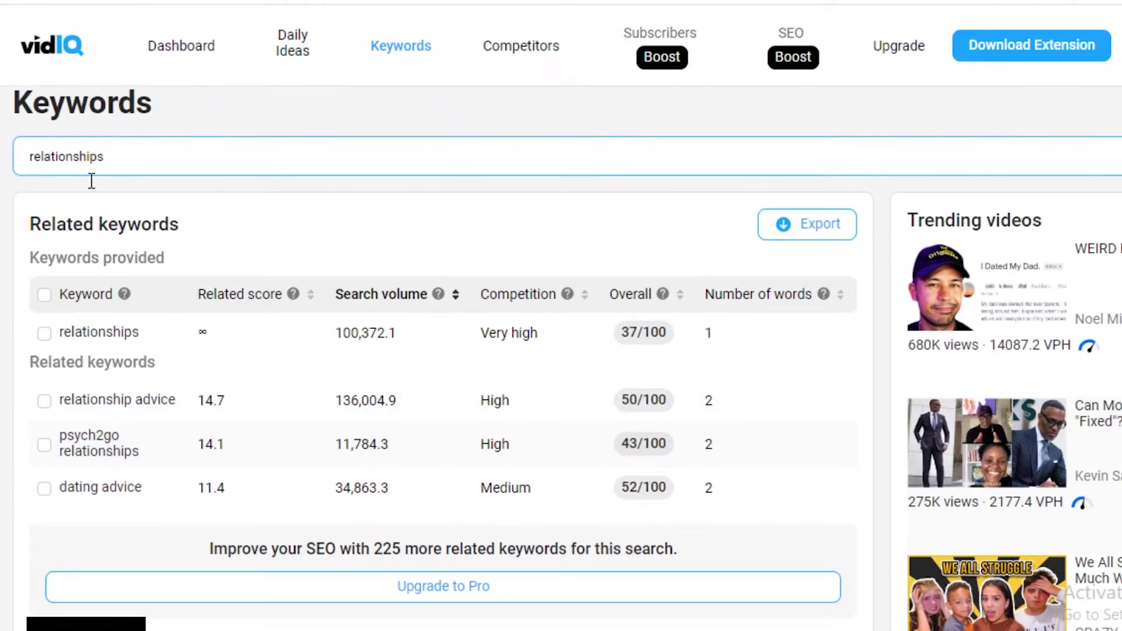
{"action": "scroll", "coordinate": [90, 458], "scroll_direction": "down", "scroll_amount": 2}
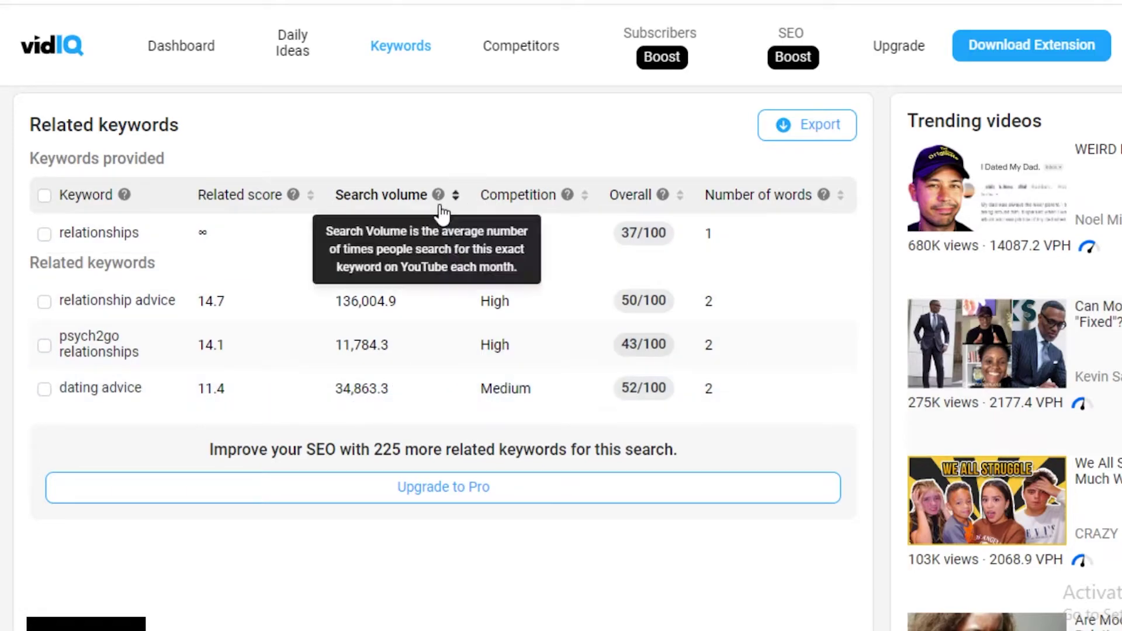
Look up the keyword "gorl eating" and refine the search to "thick gorl eating"
{"action": "scroll", "coordinate": [444, 222], "scroll_direction": "up", "scroll_amount": 2}
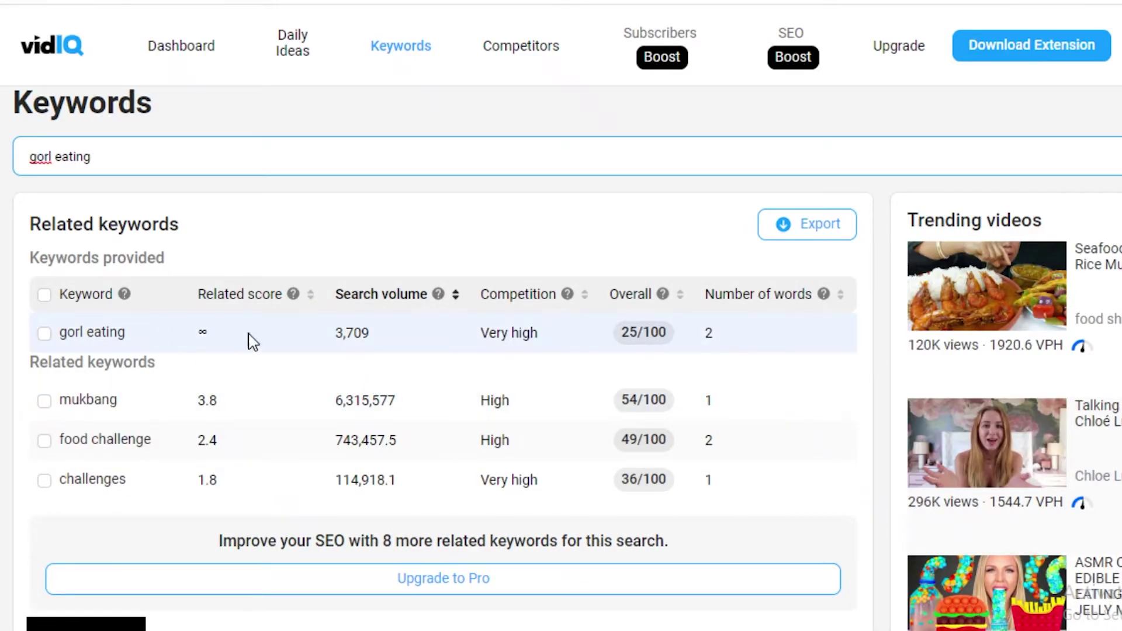
{"action": "mouse_move", "coordinate": [543, 332]}
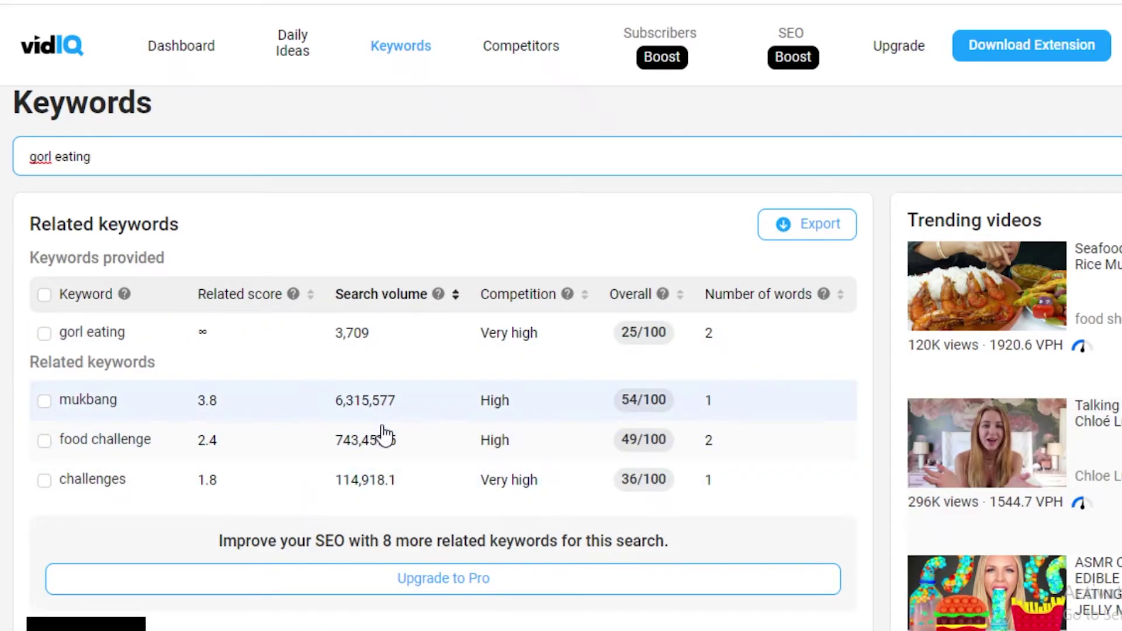
{"action": "left_click", "coordinate": [135, 157]}
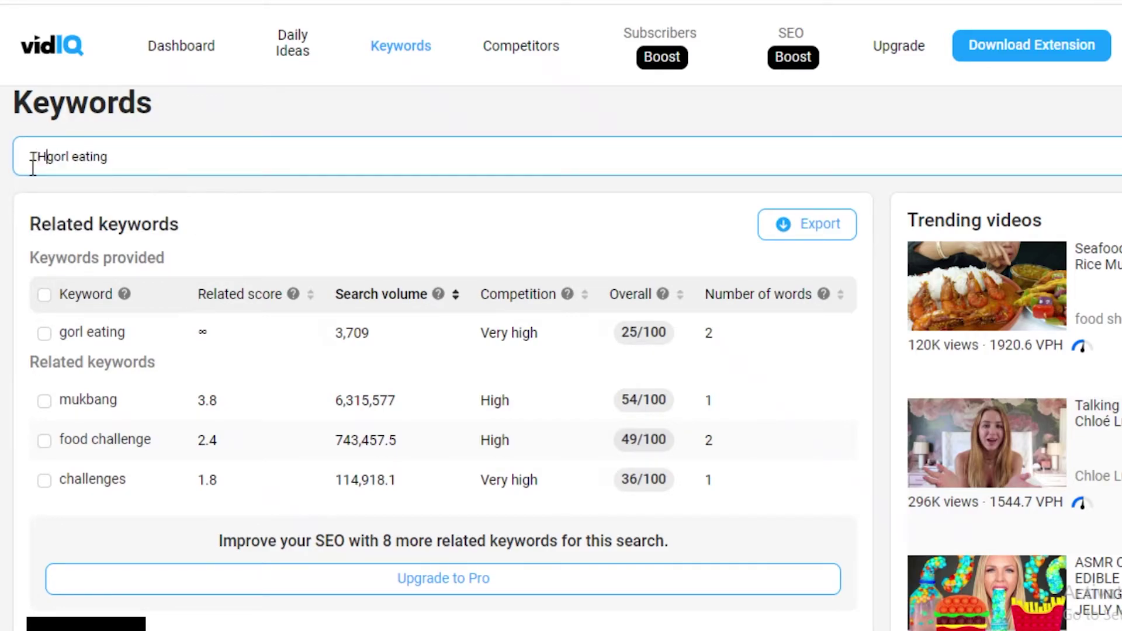
{"action": "key", "text": "Return"}
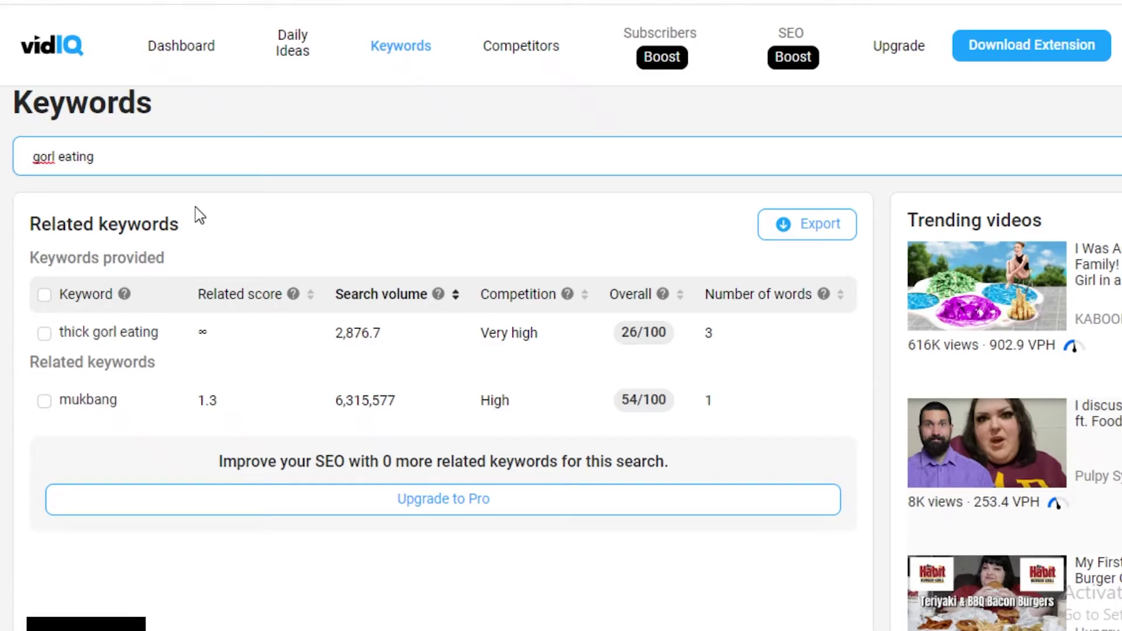
Search keywords for "gorl eating less food" and compare the related keywords' search volume and competition
{"action": "left_click", "coordinate": [173, 157]}
{"action": "type", "text": "less food"}
{"action": "key", "text": "Return"}
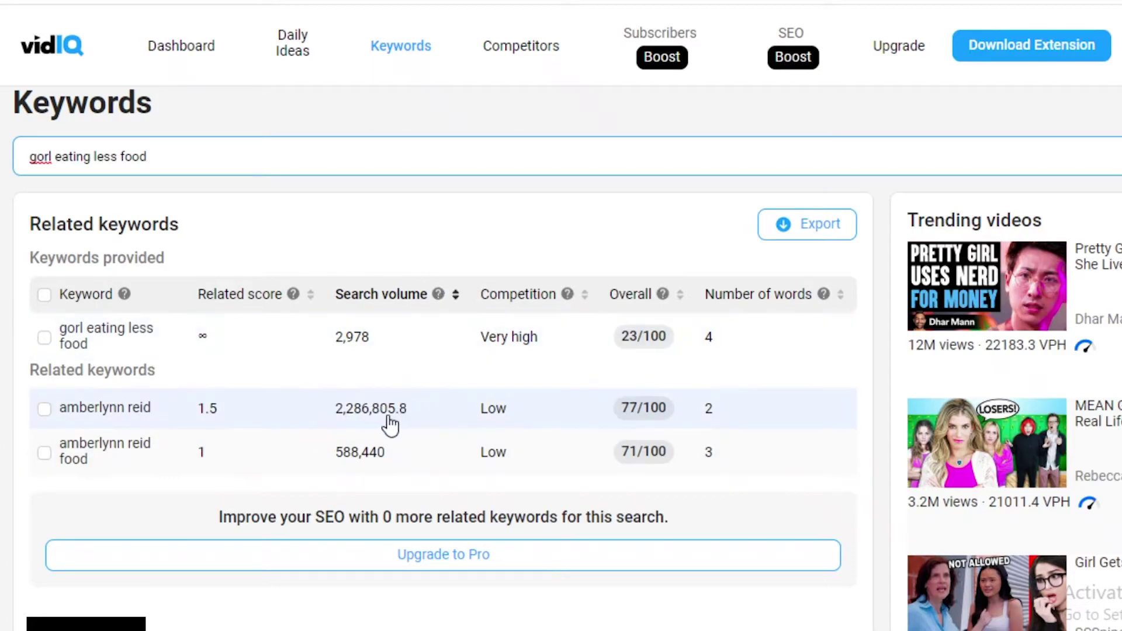
{"action": "mouse_move", "coordinate": [514, 406]}
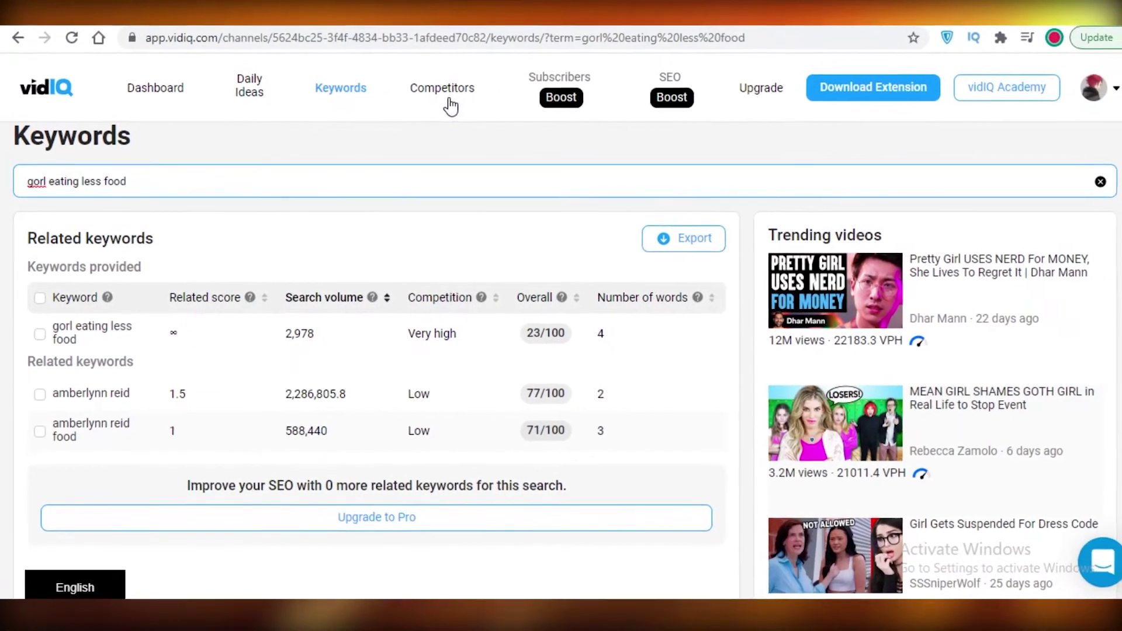
Open the Competitors page and review the How To Cook That channel's views chart and top videos
{"action": "left_click", "coordinate": [478, 68]}
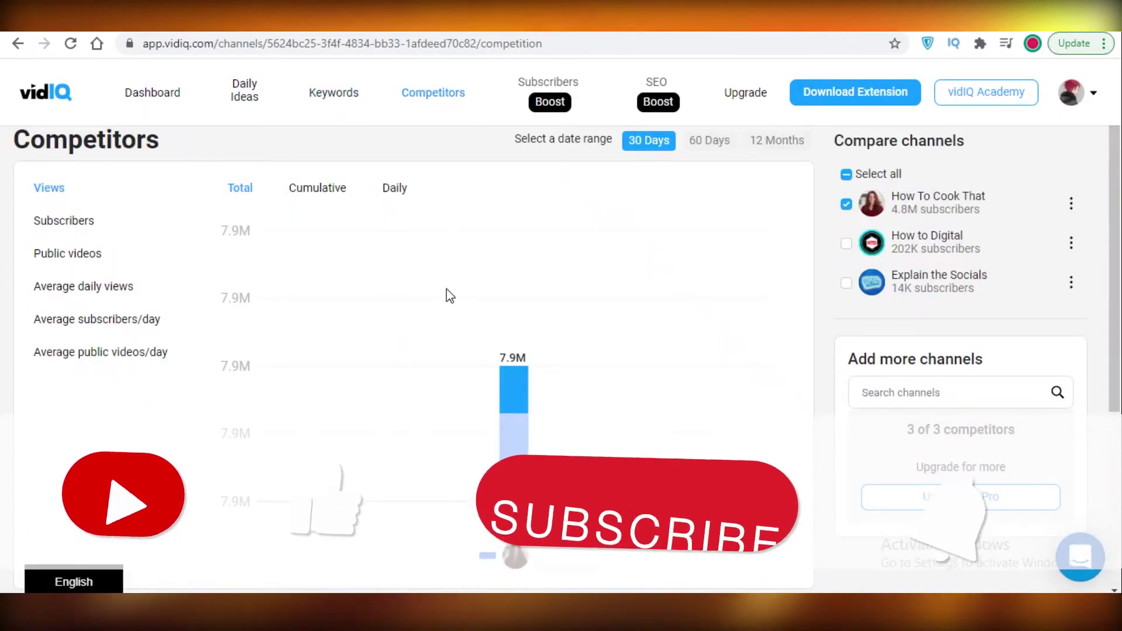
{"action": "scroll", "coordinate": [653, 306], "scroll_direction": "down", "scroll_amount": 3}
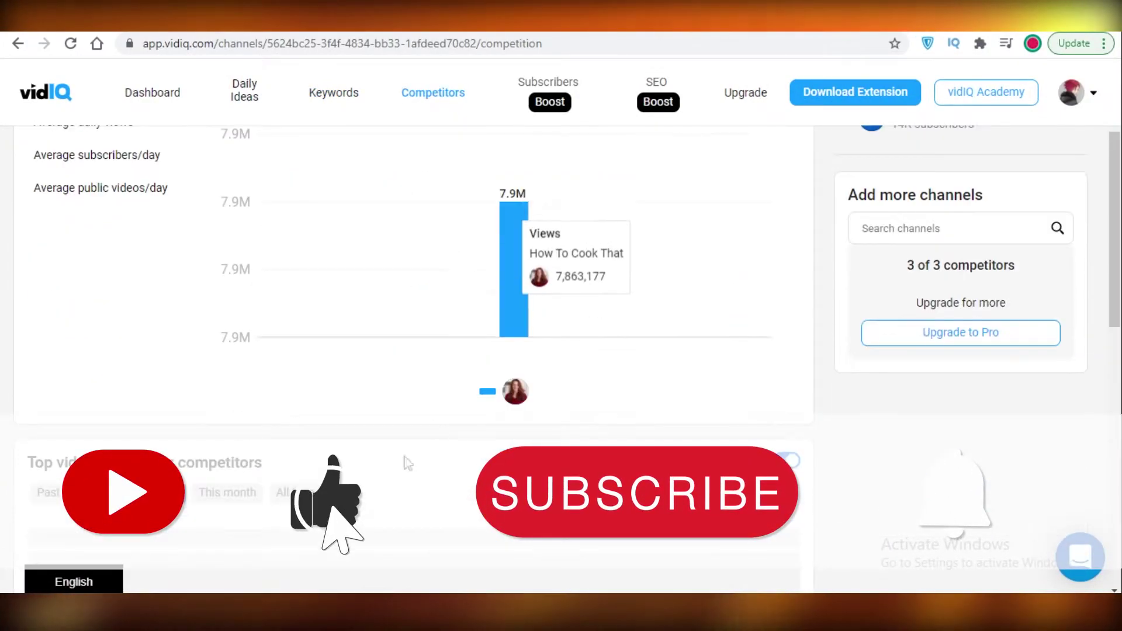
{"action": "scroll", "coordinate": [573, 353], "scroll_direction": "up", "scroll_amount": 3}
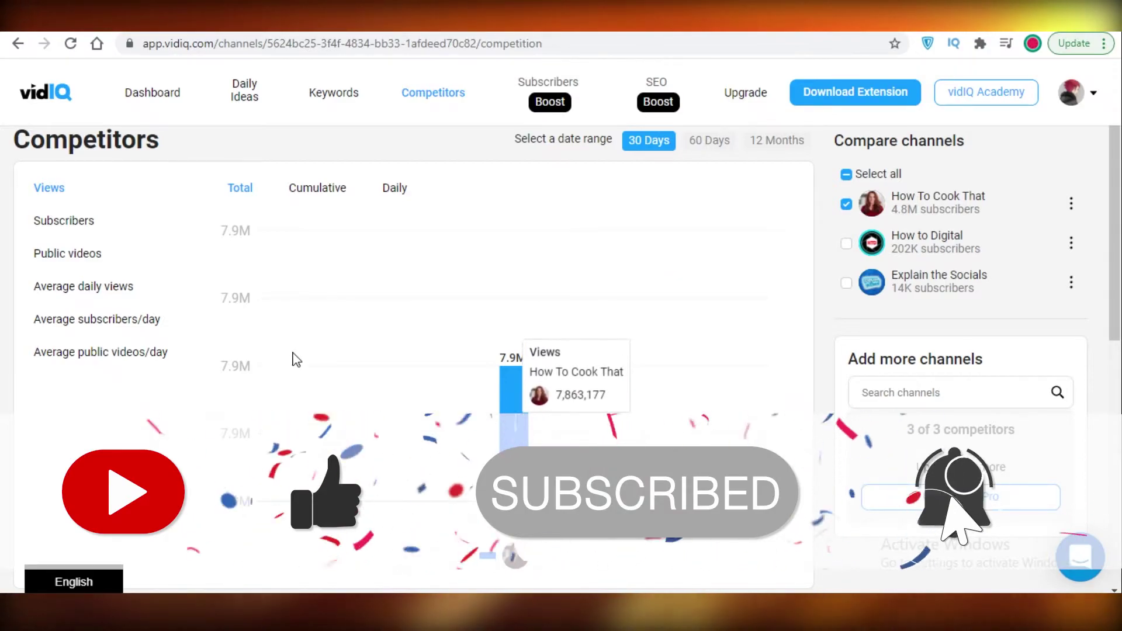
{"action": "scroll", "coordinate": [17, 336], "scroll_direction": "down", "scroll_amount": 7}
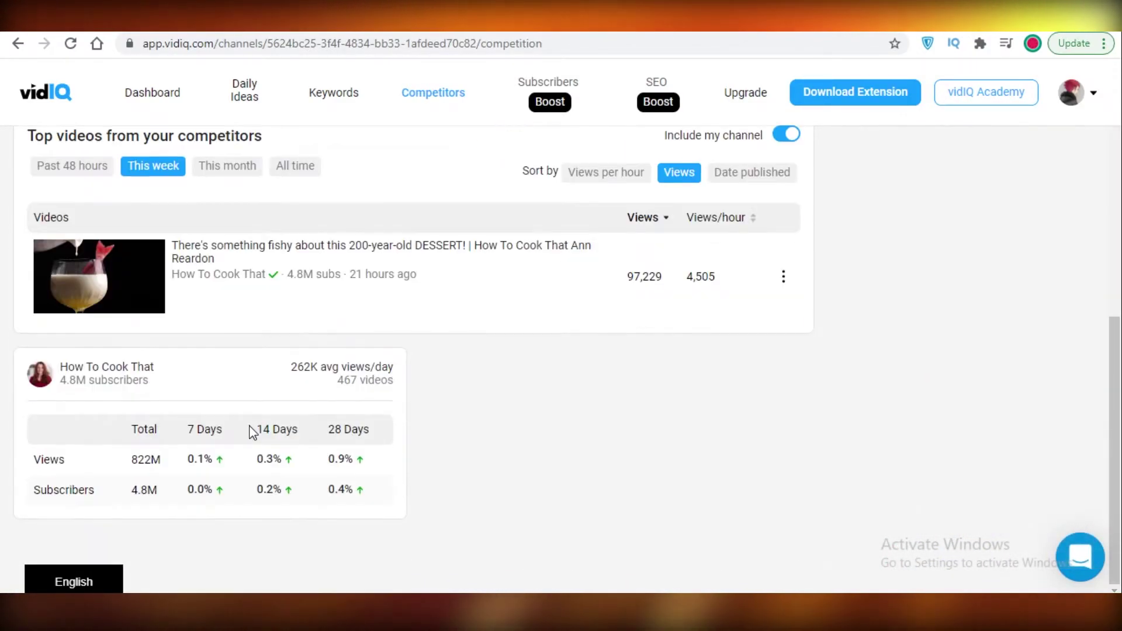
Display the competitor's average public videos per day and subscribers charts
{"action": "scroll", "coordinate": [263, 413], "scroll_direction": "up", "scroll_amount": 4}
{"action": "left_click", "coordinate": [90, 193]}
{"action": "scroll", "coordinate": [80, 221], "scroll_direction": "up", "scroll_amount": 3}
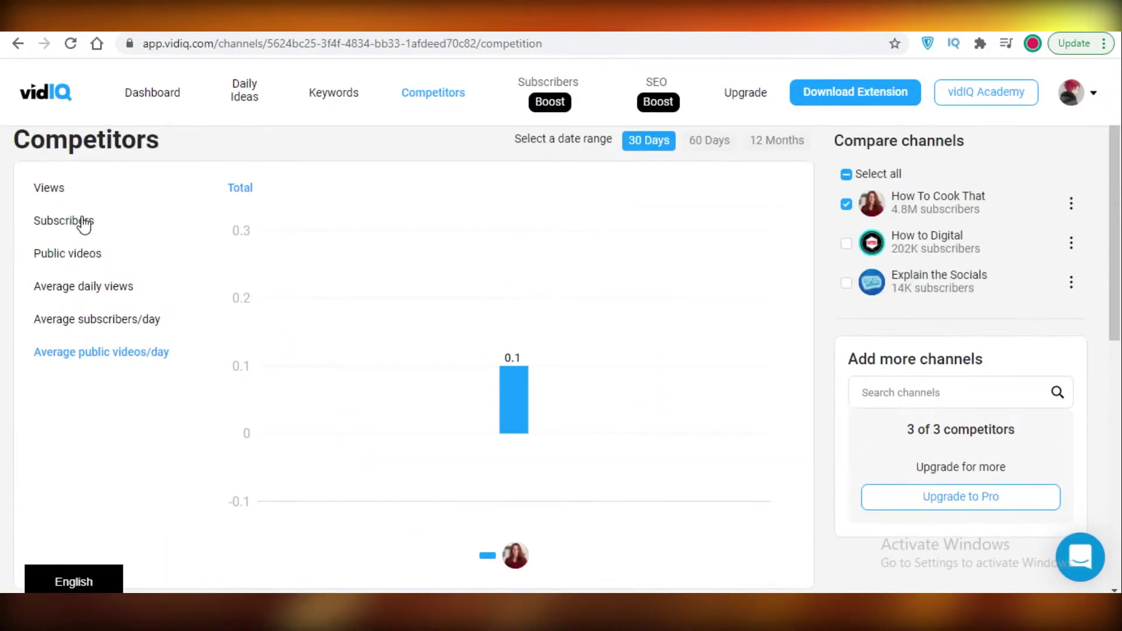
{"action": "left_click", "coordinate": [60, 228]}
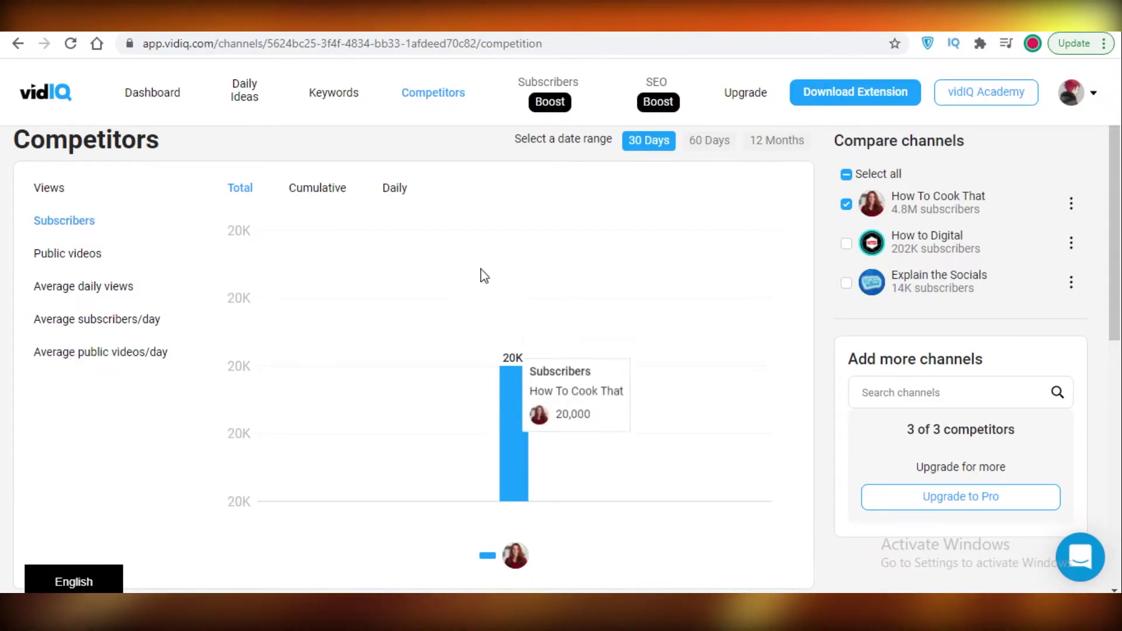
Open Daily Ideas and look through the suggested, saved and dismissed video ideas
{"action": "left_click", "coordinate": [252, 89]}
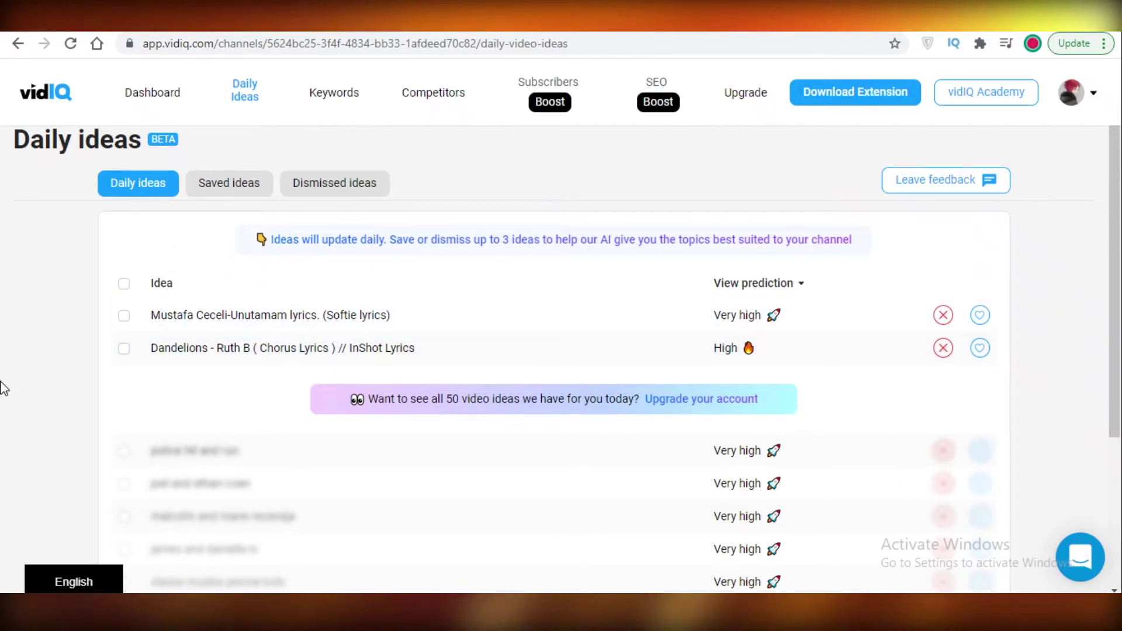
{"action": "scroll", "coordinate": [259, 270], "scroll_direction": "down", "scroll_amount": 2}
{"action": "scroll", "coordinate": [249, 208], "scroll_direction": "up", "scroll_amount": 2}
{"action": "left_click", "coordinate": [238, 191]}
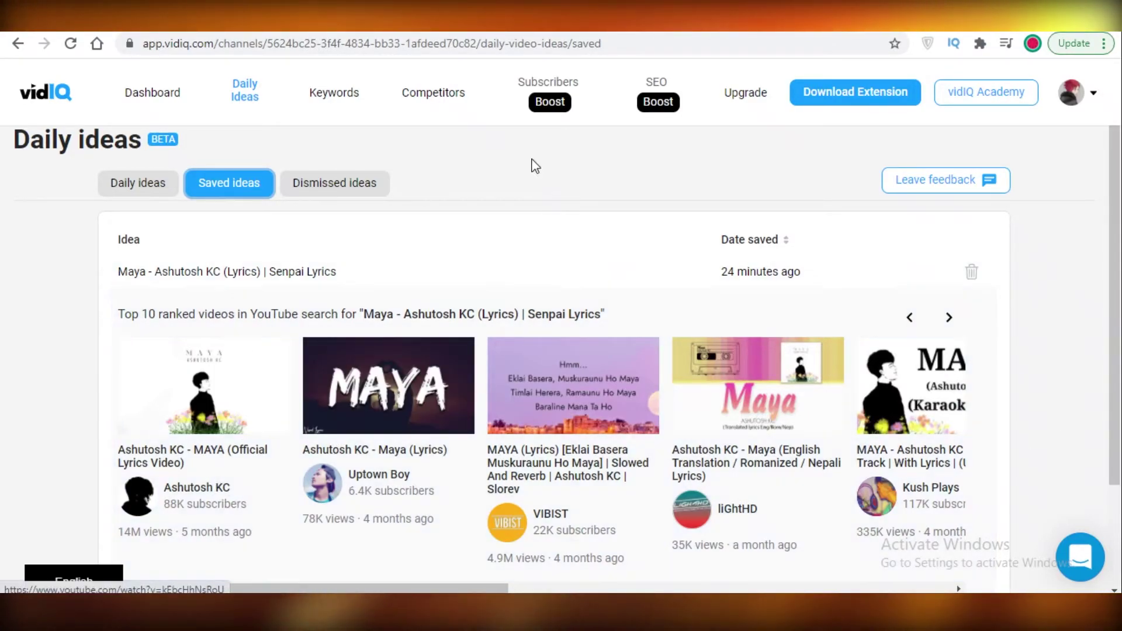
{"action": "scroll", "coordinate": [496, 307], "scroll_direction": "down", "scroll_amount": 2}
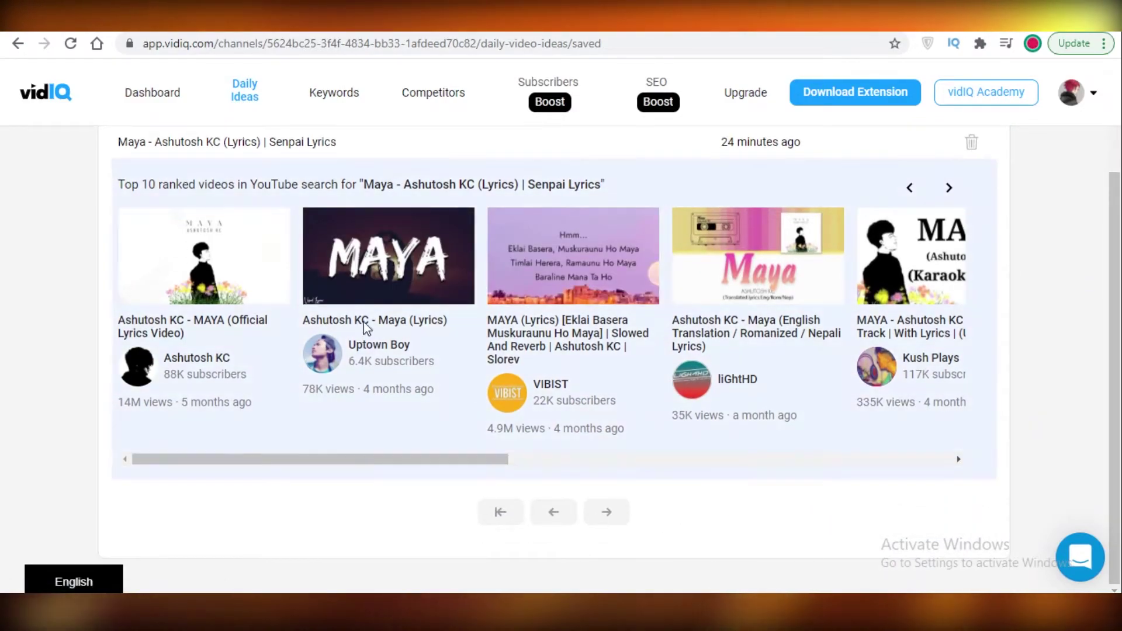
{"action": "scroll", "coordinate": [333, 337], "scroll_direction": "up", "scroll_amount": 2}
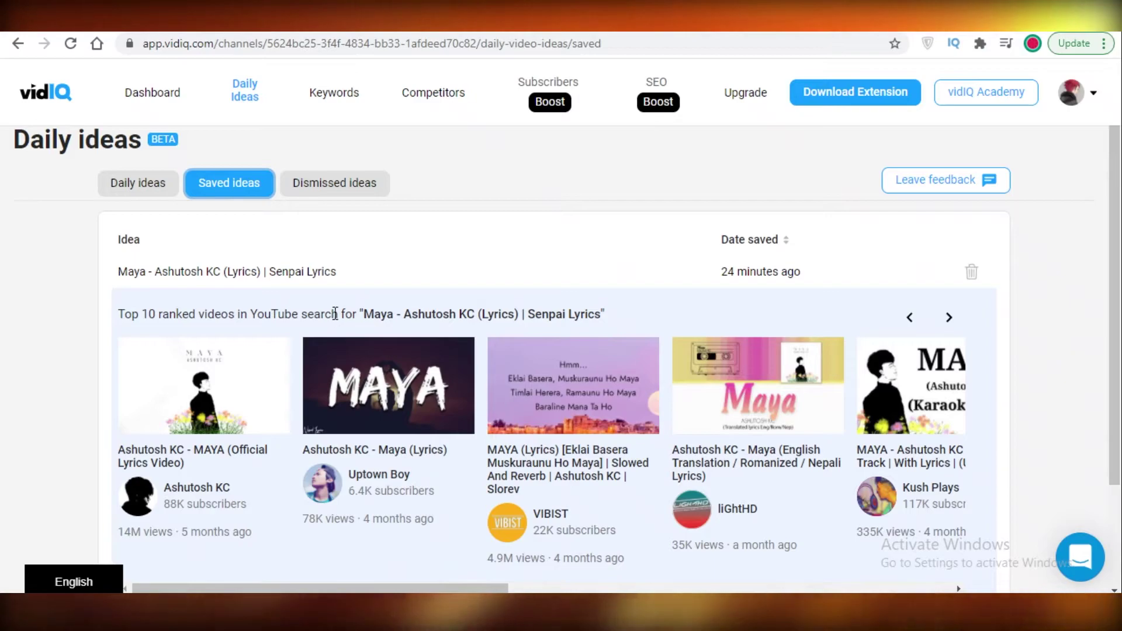
{"action": "left_click", "coordinate": [338, 186]}
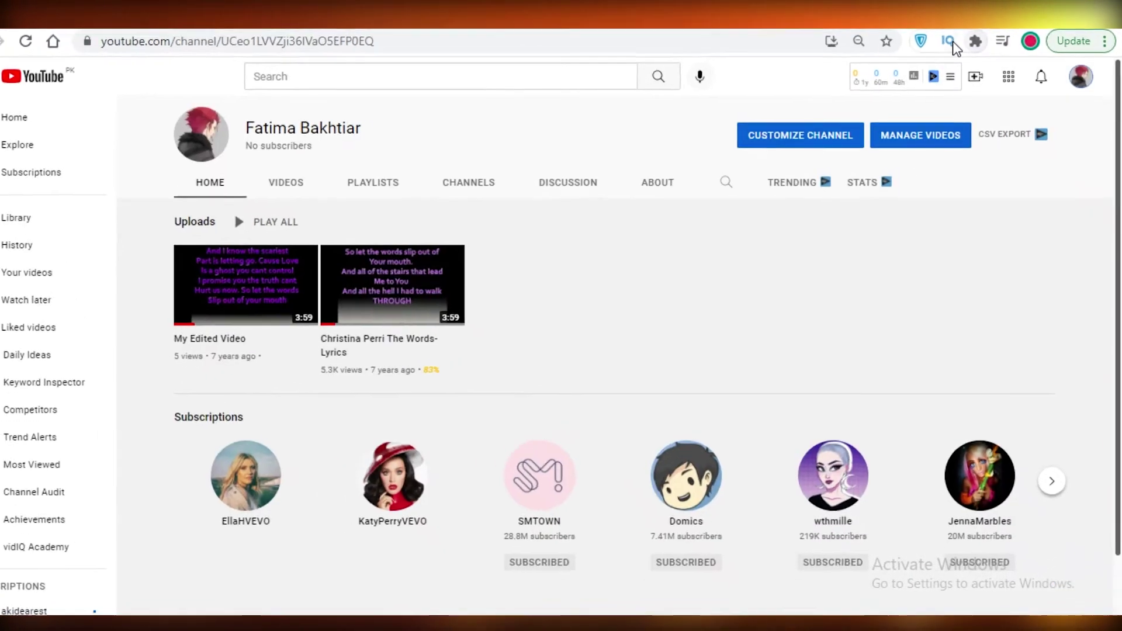
Check the vidIQ extension's shortcuts on the YouTube channel page and open its Daily Ideas tool
{"action": "left_click", "coordinate": [949, 41]}
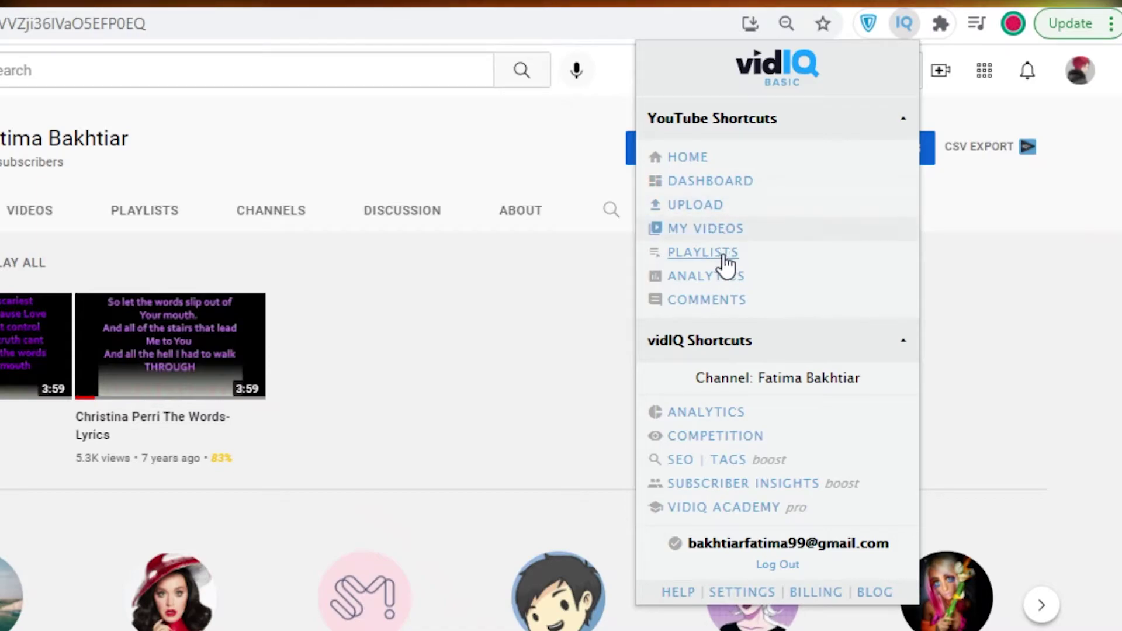
{"action": "left_click", "coordinate": [551, 328]}
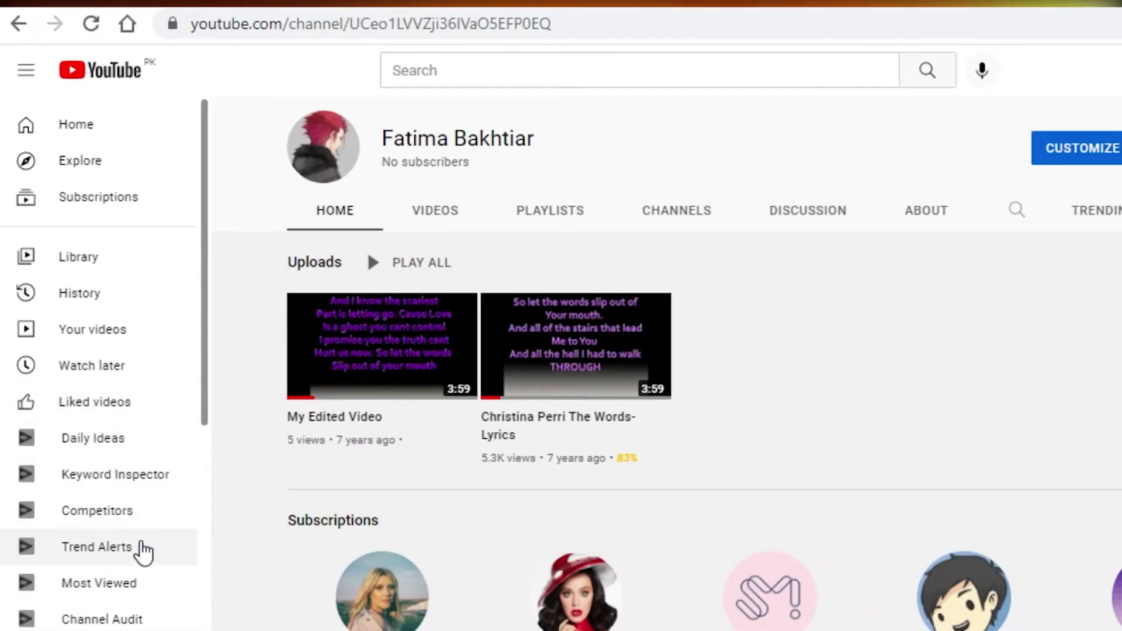
{"action": "left_click", "coordinate": [94, 451]}
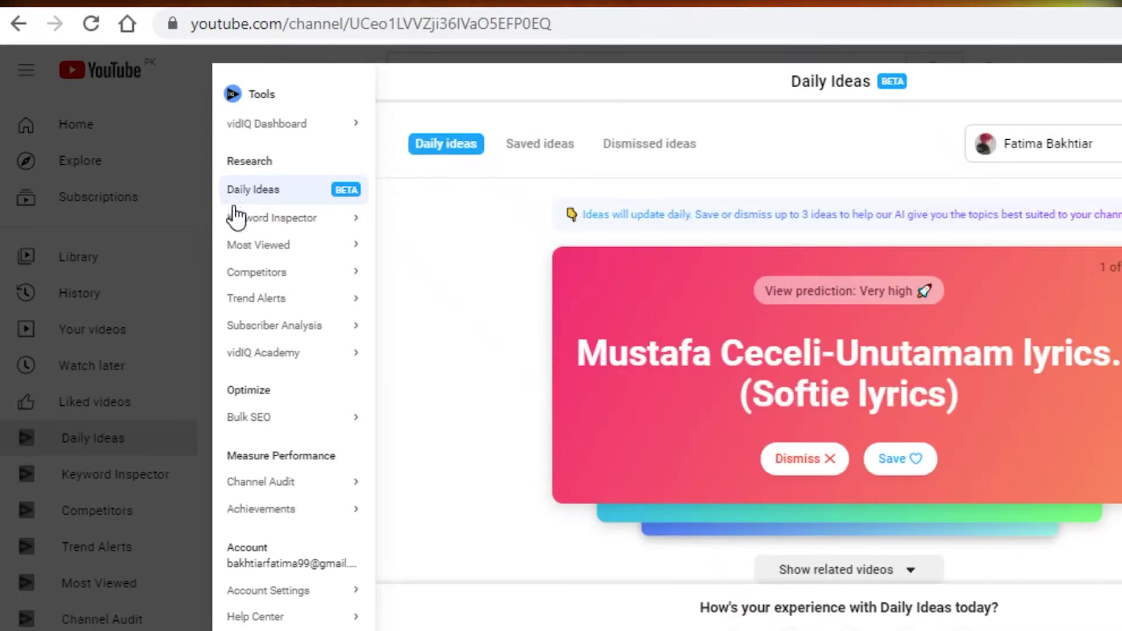
Search for "kpop" in vidIQ's Keyword Inspector
{"action": "left_click", "coordinate": [298, 219]}
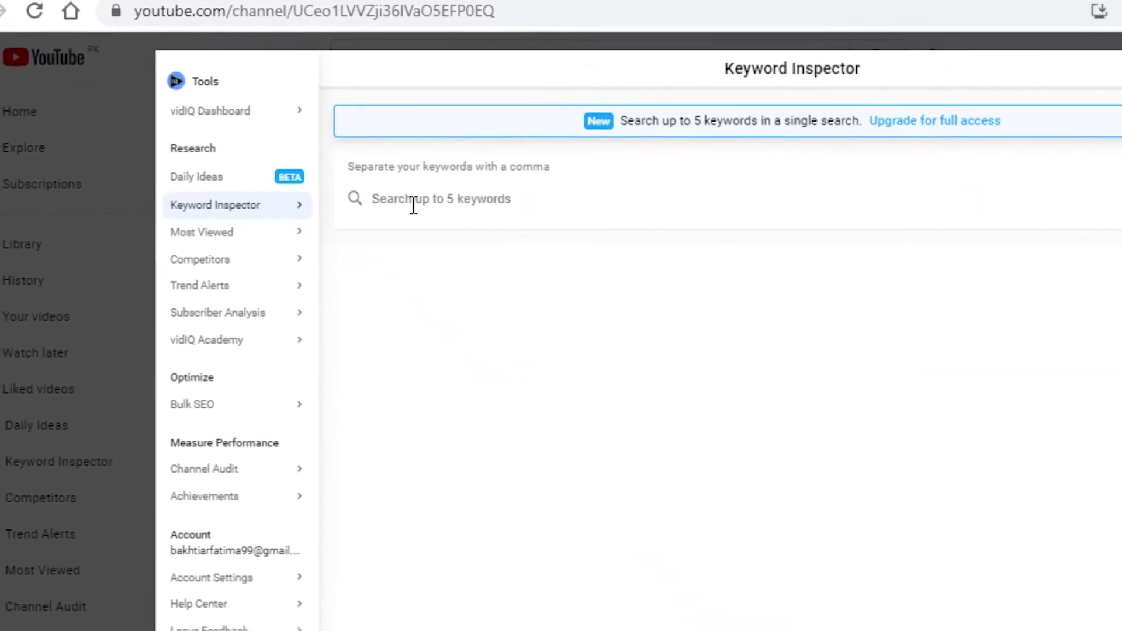
{"action": "left_click", "coordinate": [471, 218]}
{"action": "type", "text": "k"}
{"action": "key", "text": "BackSpace"}
{"action": "type", "text": "k"}
{"action": "key", "text": "BackSpace"}
{"action": "type", "text": "kpop"}
{"action": "key", "text": "Return"}
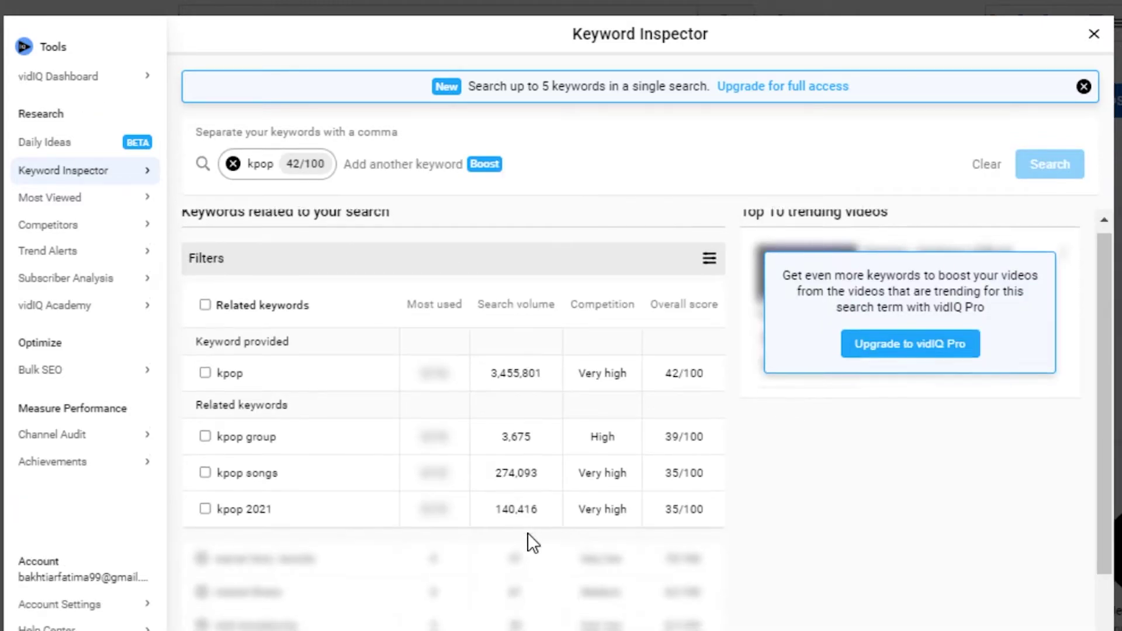
Sort the related kpop keywords by search volume, competition, overall score and most used, and open the keyword filters
{"action": "scroll", "coordinate": [496, 467], "scroll_direction": "down", "scroll_amount": 3}
{"action": "scroll", "coordinate": [465, 411], "scroll_direction": "up", "scroll_amount": 3}
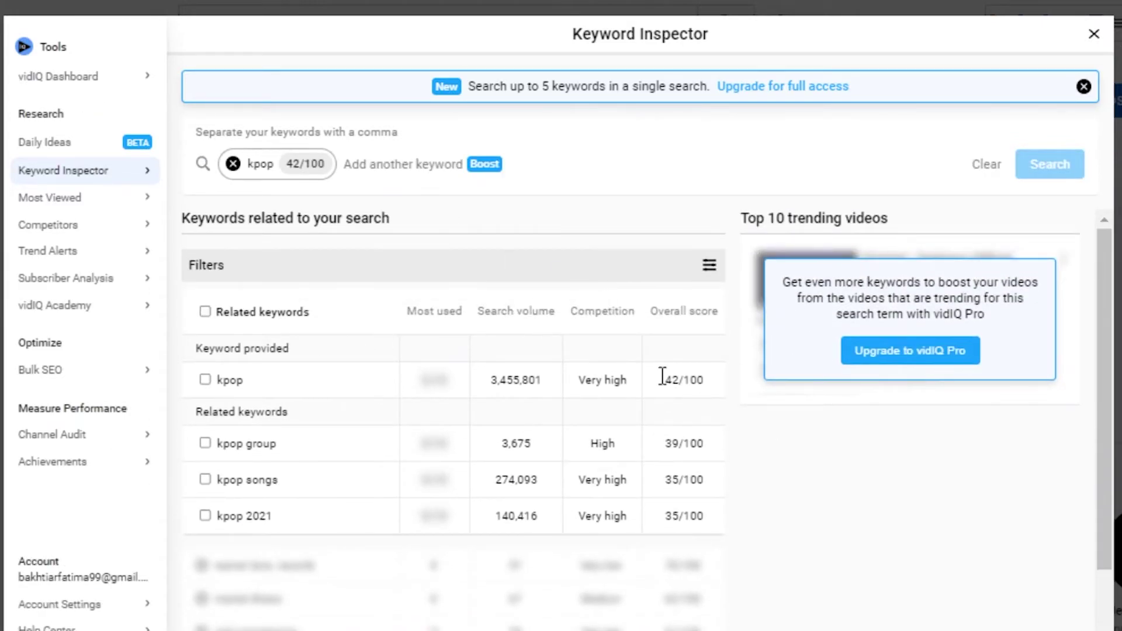
{"action": "left_click", "coordinate": [529, 316]}
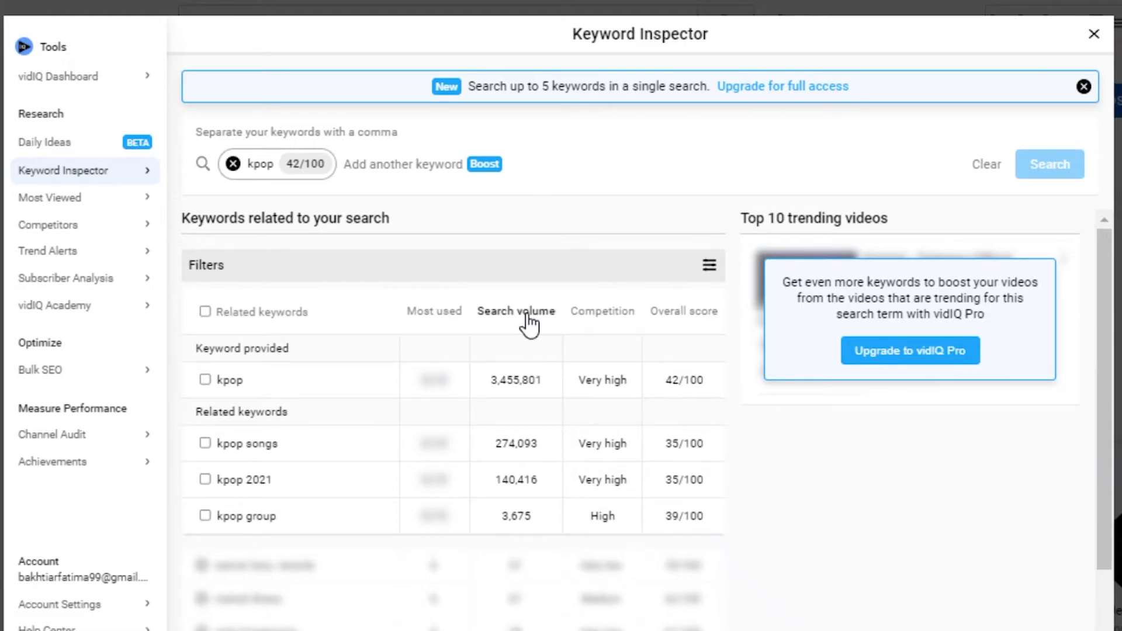
{"action": "left_click", "coordinate": [529, 318]}
{"action": "double_click", "coordinate": [586, 315]}
{"action": "left_click", "coordinate": [668, 317]}
{"action": "left_click", "coordinate": [667, 319]}
{"action": "left_click", "coordinate": [458, 319]}
{"action": "left_click", "coordinate": [248, 257]}
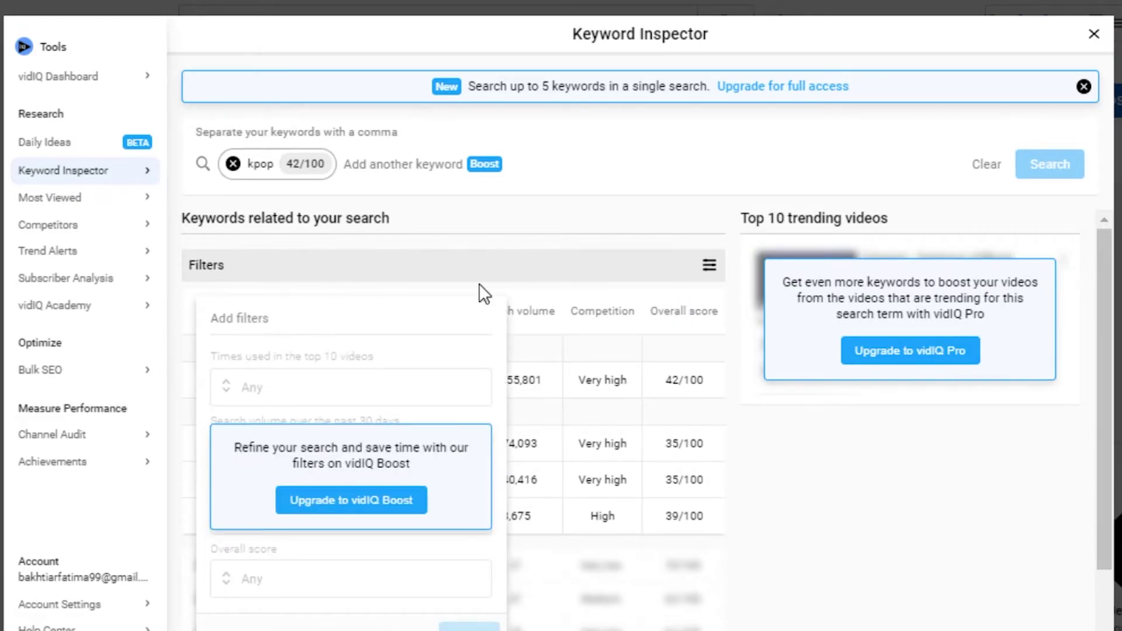
Open vidIQ's Most Viewed tool and look through the list of trending videos from the past 7 days
{"action": "left_click", "coordinate": [87, 223]}
{"action": "left_click", "coordinate": [84, 200]}
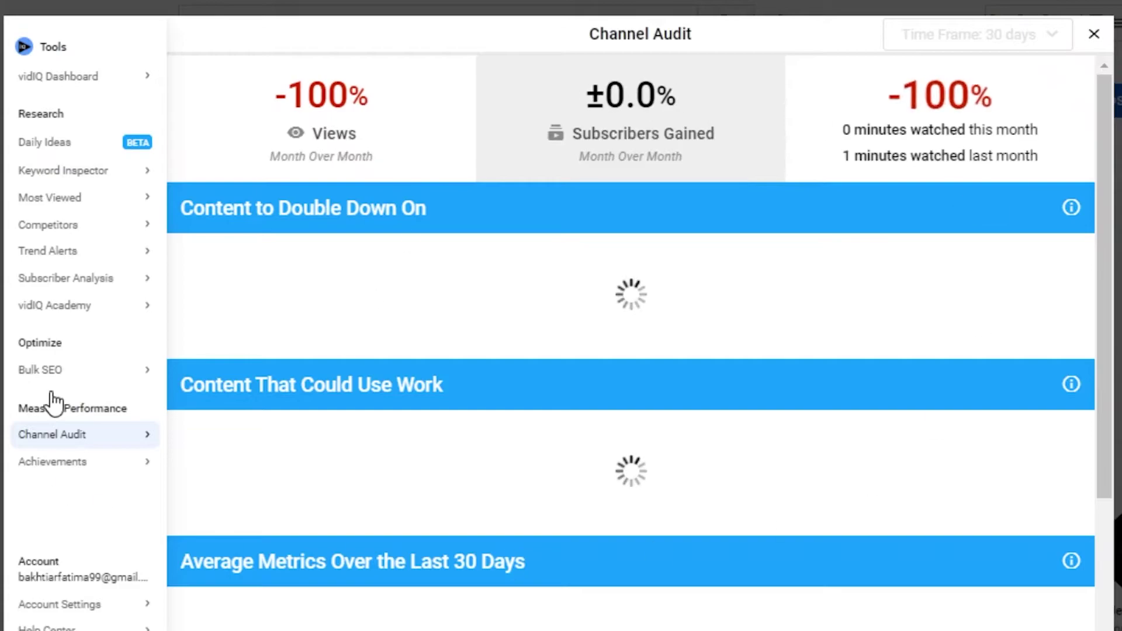
{"action": "left_click", "coordinate": [82, 197]}
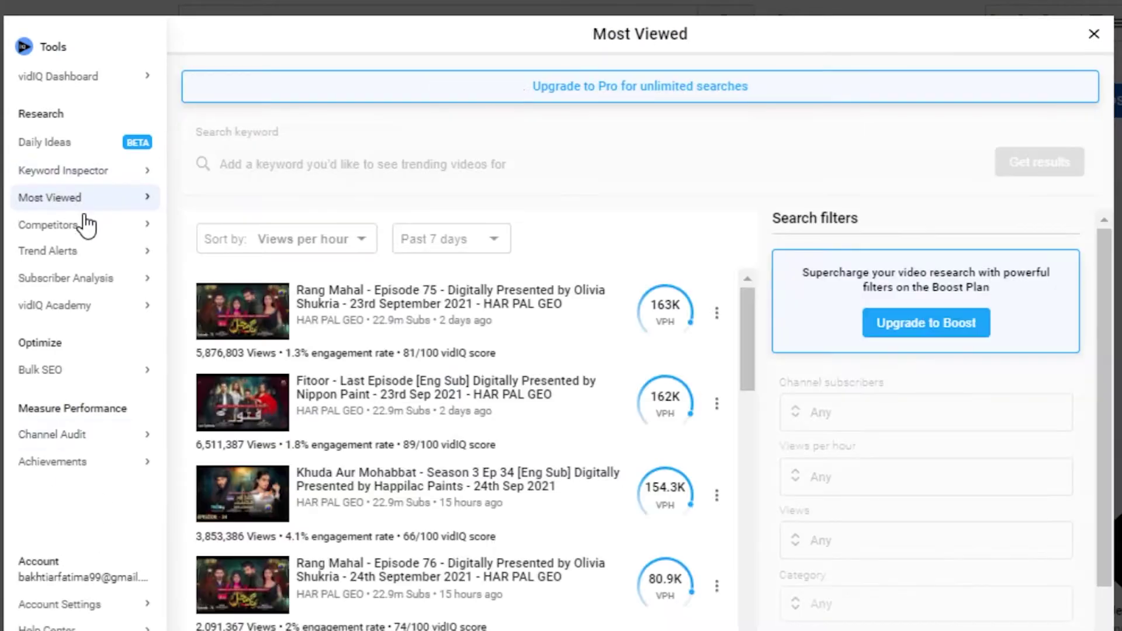
{"action": "scroll", "coordinate": [584, 339], "scroll_direction": "down", "scroll_amount": 5}
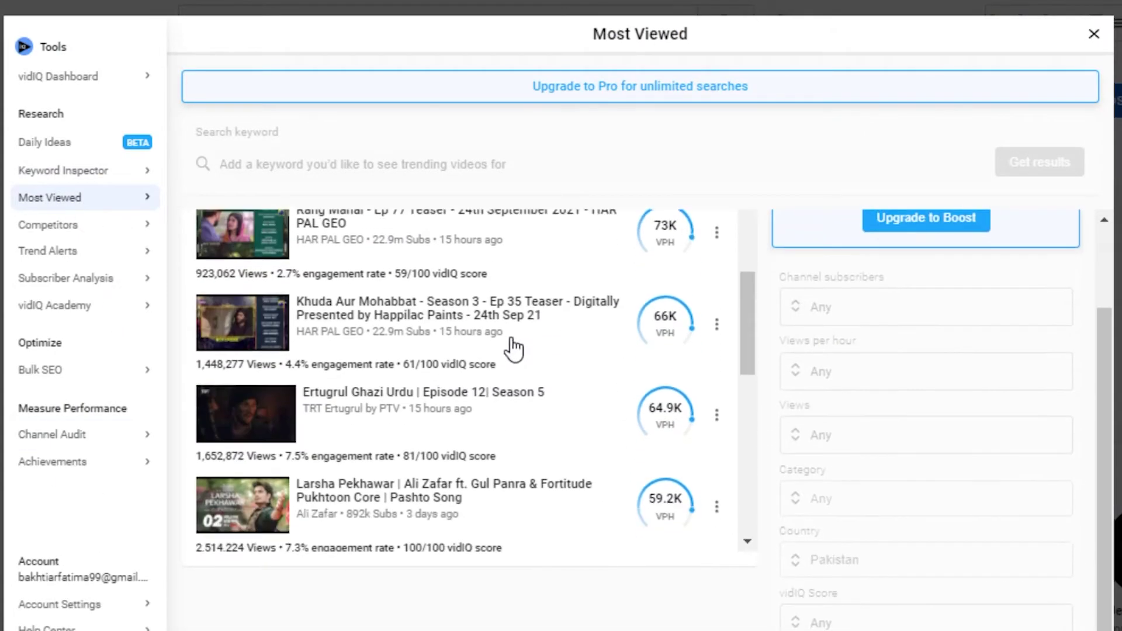
{"action": "scroll", "coordinate": [634, 426], "scroll_direction": "up", "scroll_amount": 5}
{"action": "scroll", "coordinate": [296, 381], "scroll_direction": "down", "scroll_amount": 10}
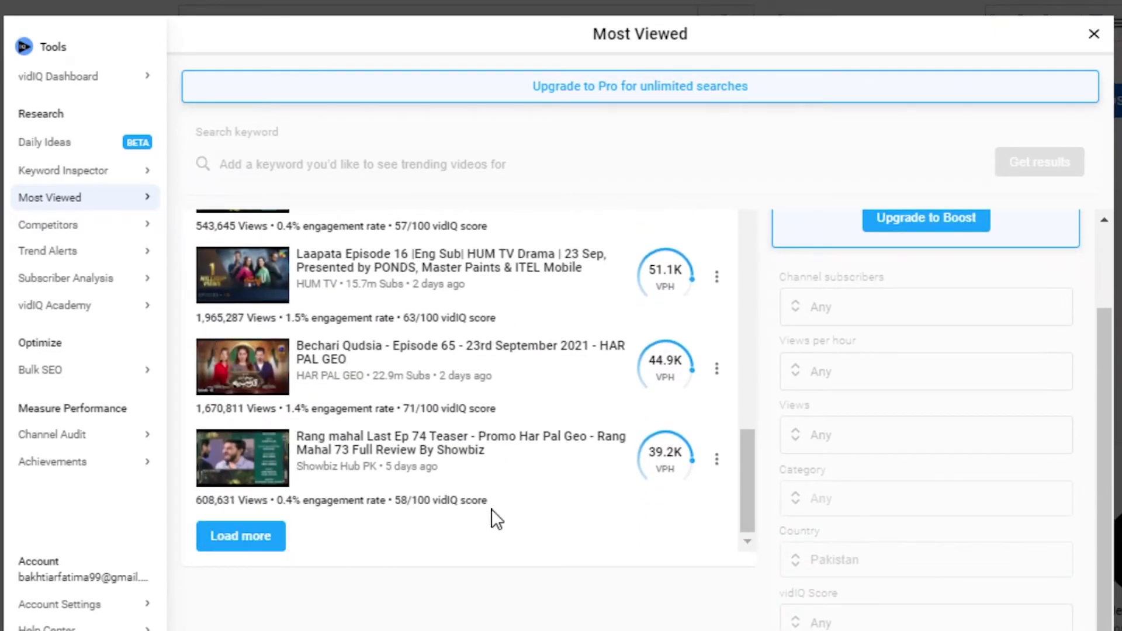
{"action": "scroll", "coordinate": [590, 445], "scroll_direction": "up", "scroll_amount": 10}
Review the new trend alert form and its category options in Trend Alerts, and close the vidIQ tools
{"action": "left_click", "coordinate": [73, 253]}
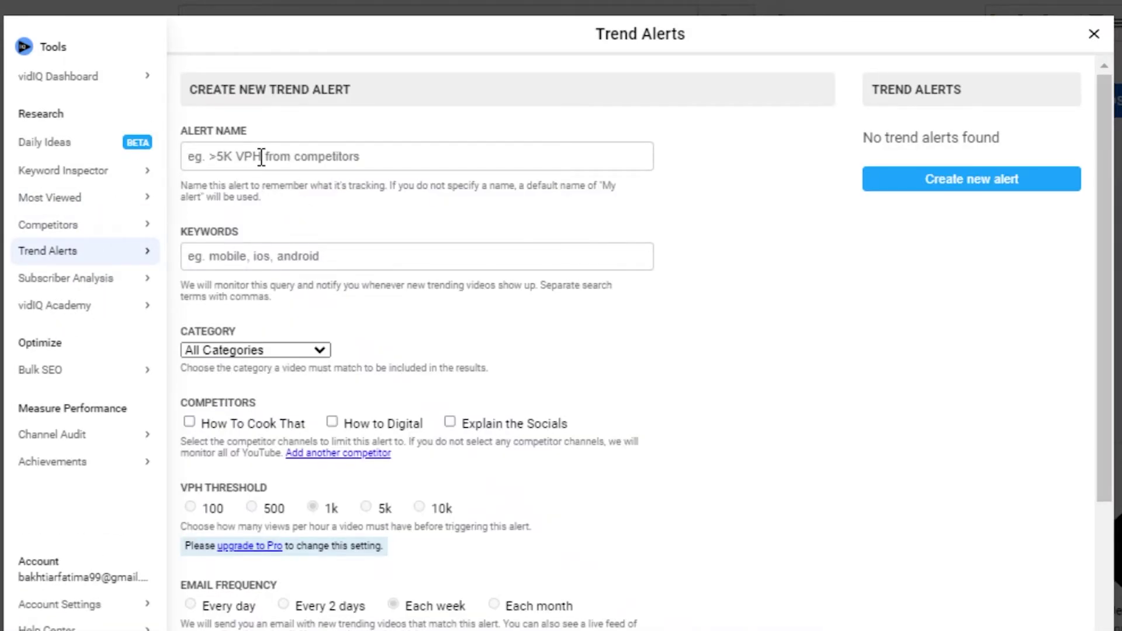
{"action": "left_click", "coordinate": [262, 157]}
{"action": "left_click", "coordinate": [816, 240]}
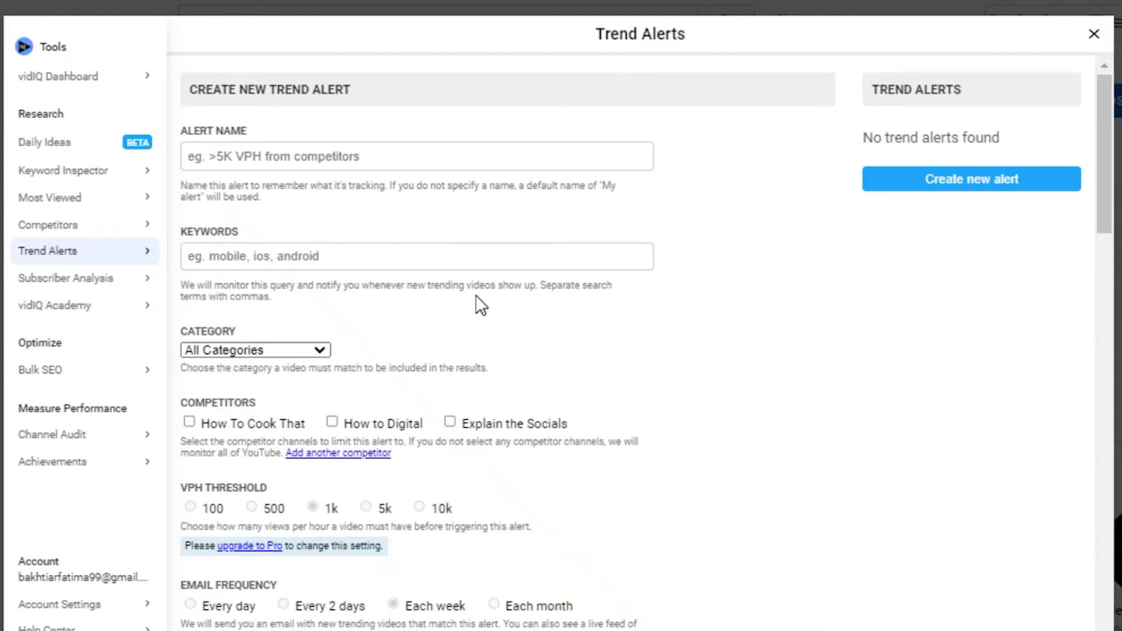
{"action": "scroll", "coordinate": [527, 381], "scroll_direction": "down", "scroll_amount": 2}
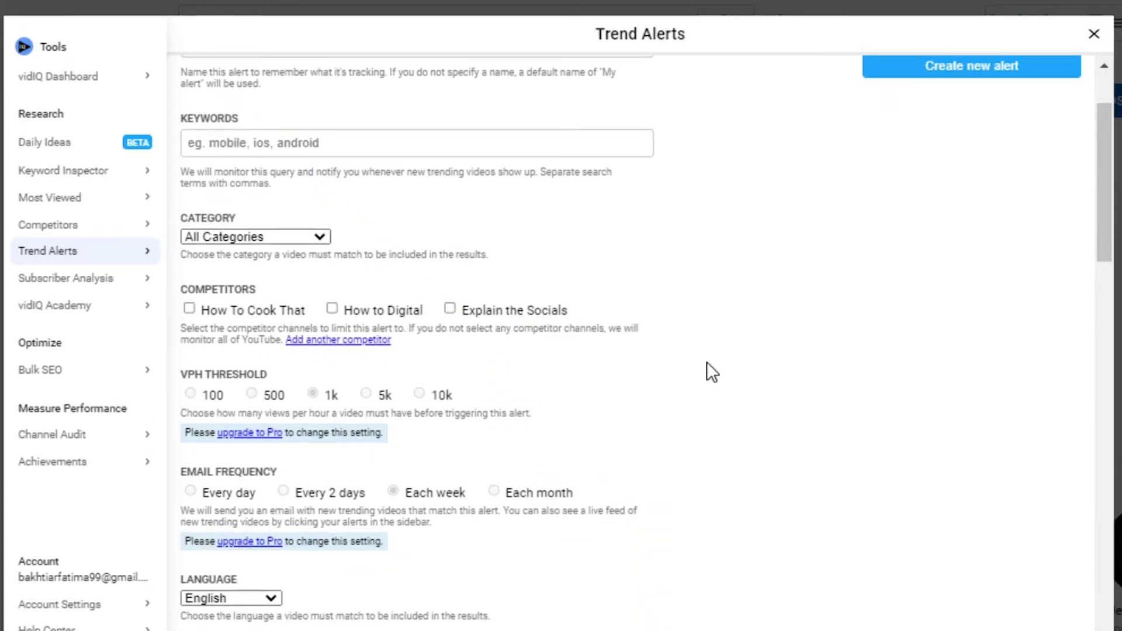
{"action": "scroll", "coordinate": [706, 365], "scroll_direction": "up", "scroll_amount": 2}
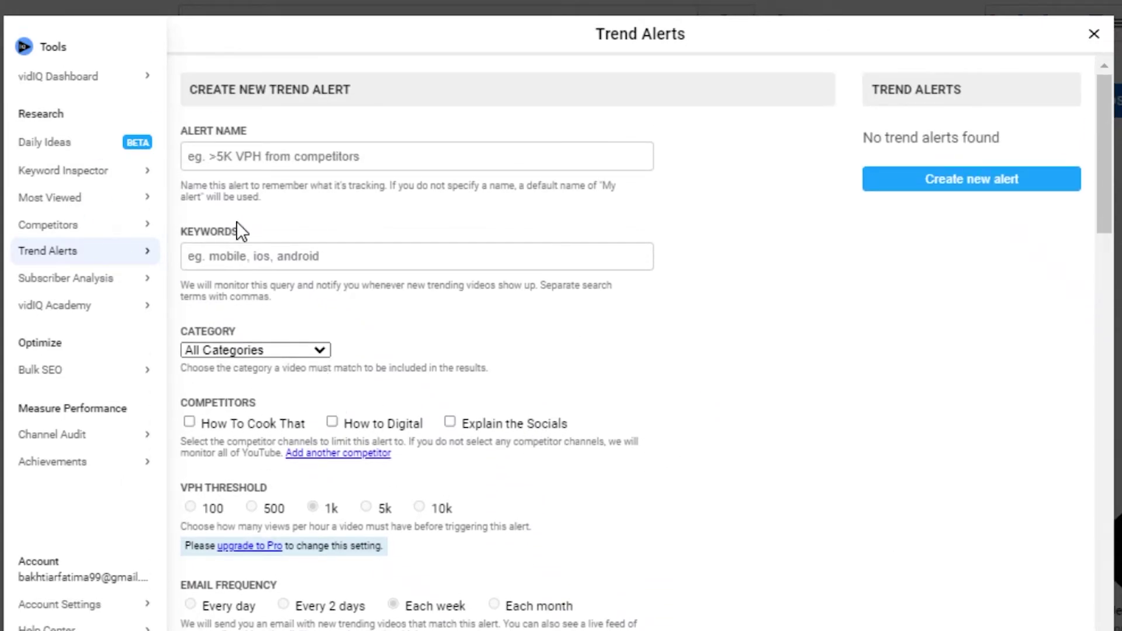
{"action": "left_click", "coordinate": [251, 353]}
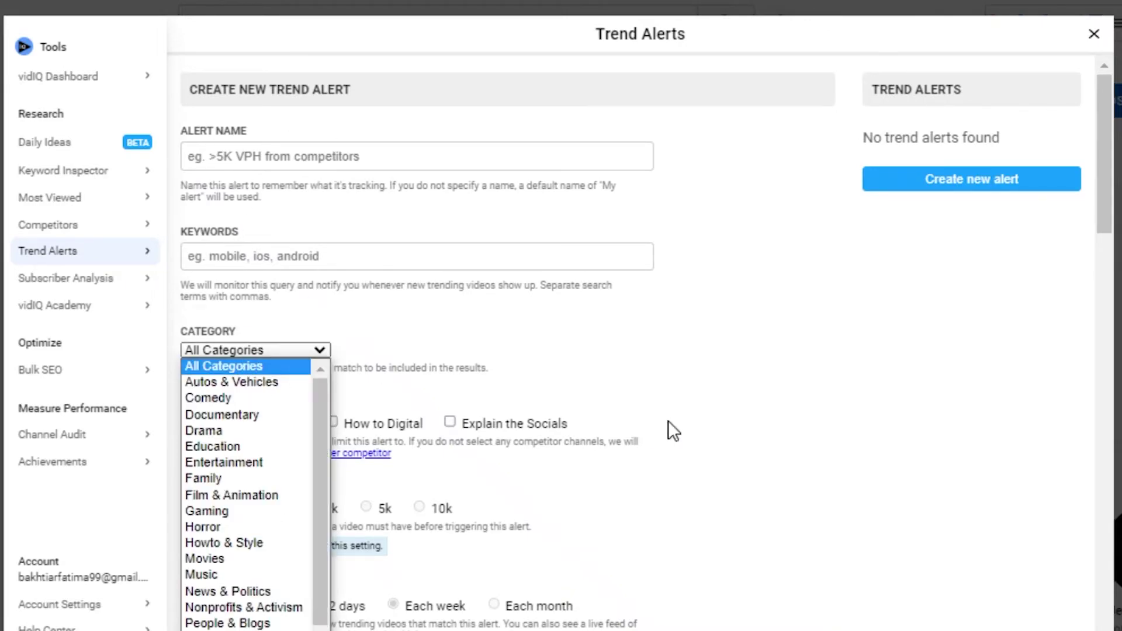
{"action": "left_click", "coordinate": [69, 298]}
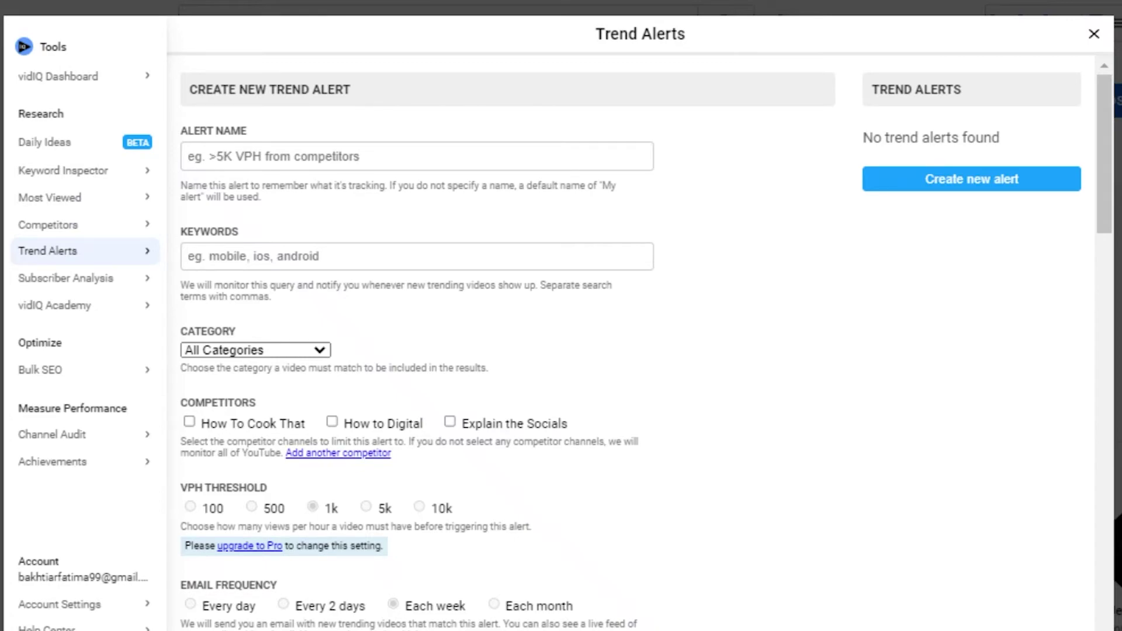
{"action": "left_click", "coordinate": [1103, 45]}
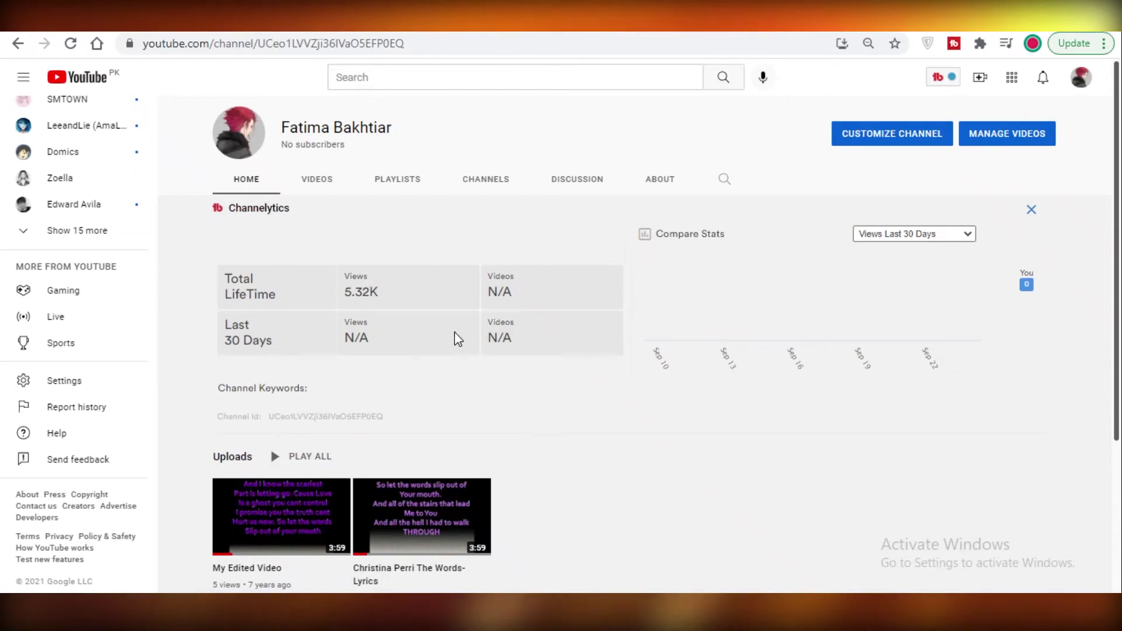
Open the TubeBuddy extension menu on the YouTube channel page and look through its Messages, Industry News and Milestones
{"action": "left_click", "coordinate": [938, 77]}
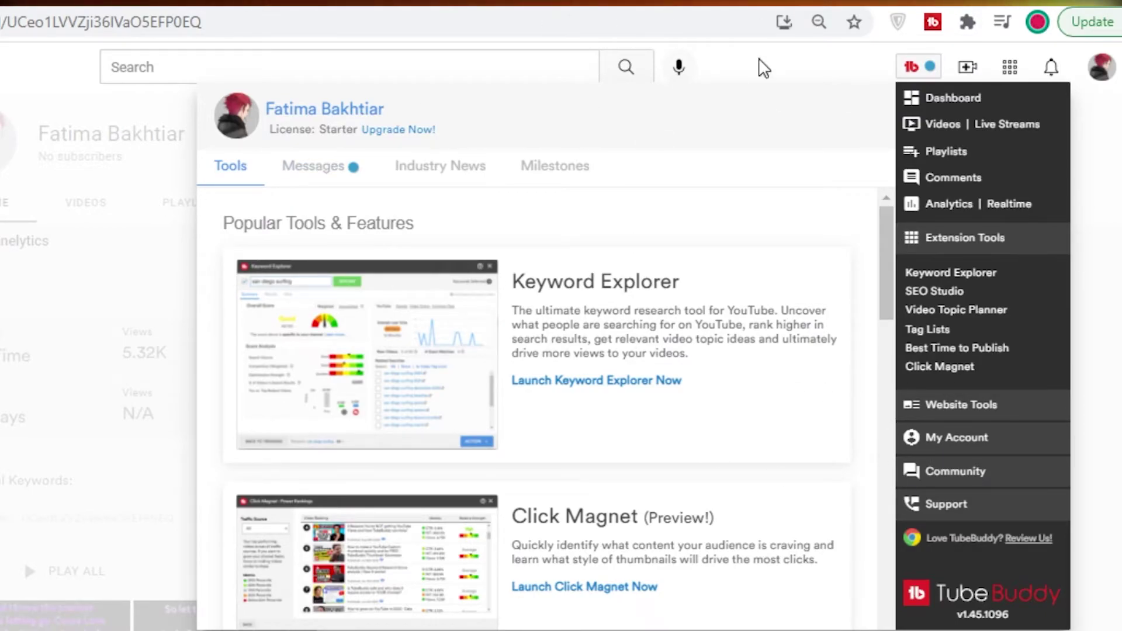
{"action": "left_click", "coordinate": [308, 172]}
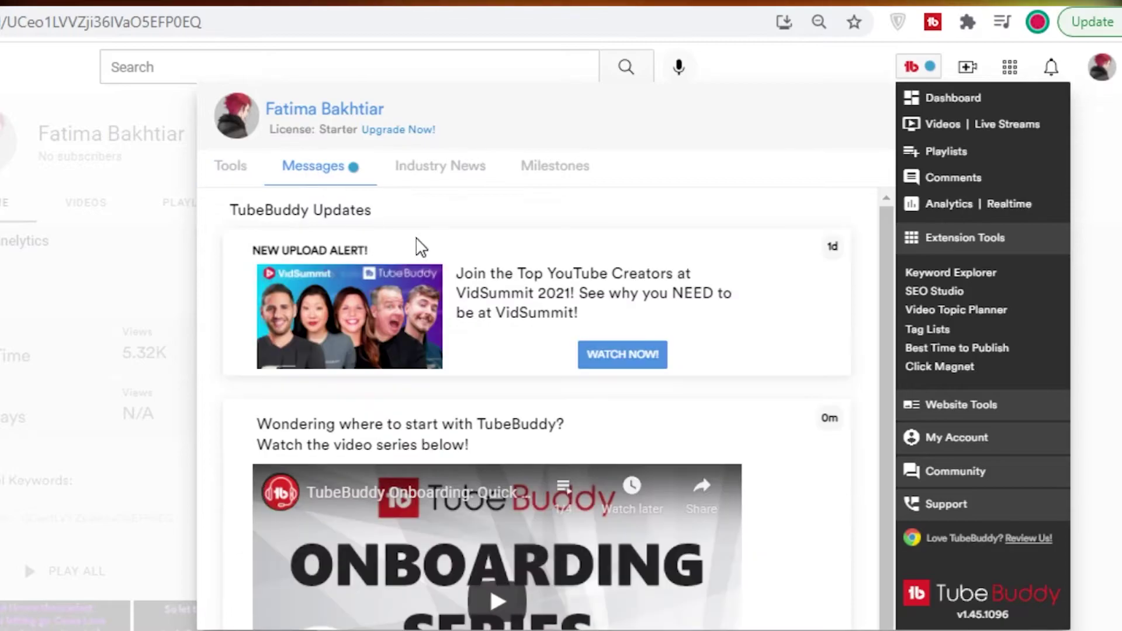
{"action": "left_click", "coordinate": [396, 174]}
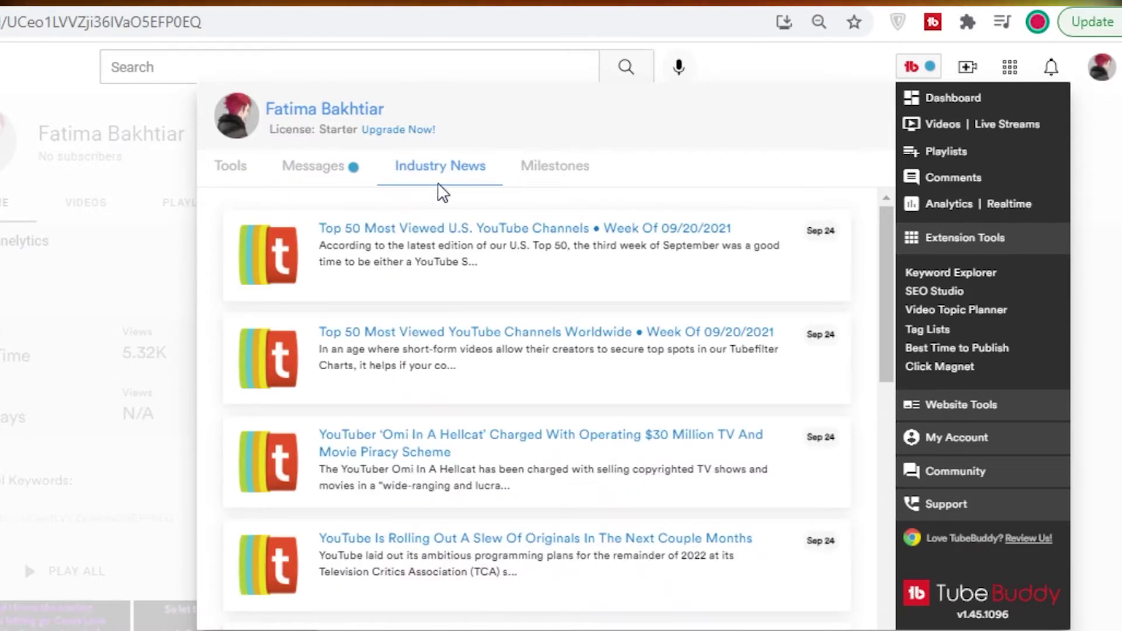
{"action": "left_click", "coordinate": [529, 174]}
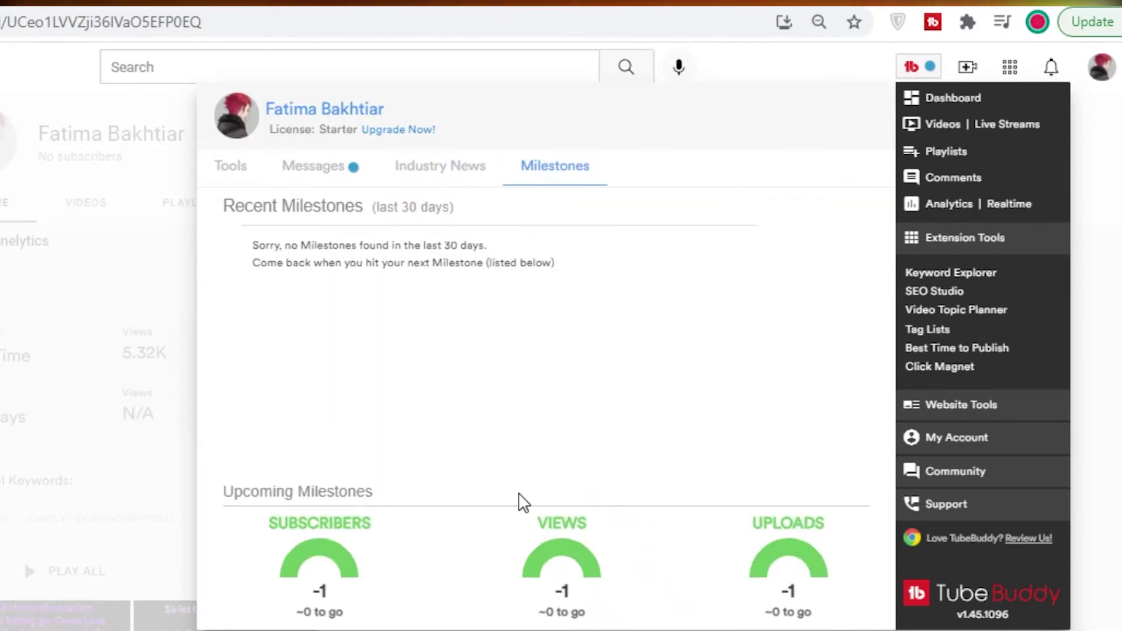
{"action": "scroll", "coordinate": [445, 444], "scroll_direction": "down", "scroll_amount": 4}
{"action": "scroll", "coordinate": [839, 260], "scroll_direction": "up", "scroll_amount": 4}
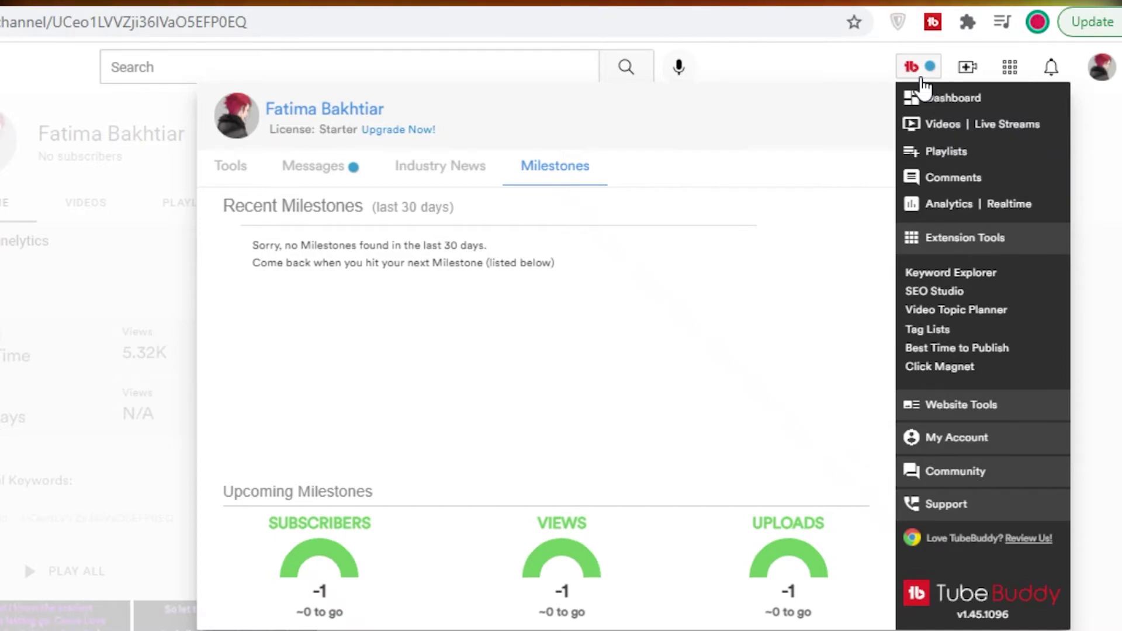
Go to YouTube Studio and search for "relationships" in TubeBuddy's Keyword Explorer
{"action": "left_click", "coordinate": [1000, 139]}
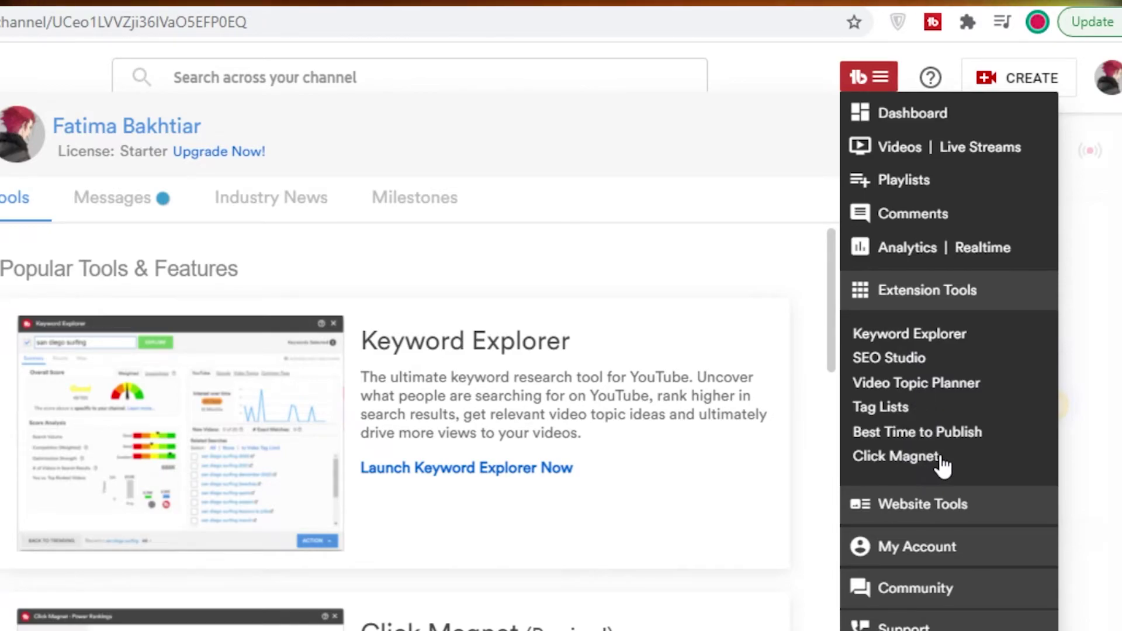
{"action": "left_click", "coordinate": [947, 334]}
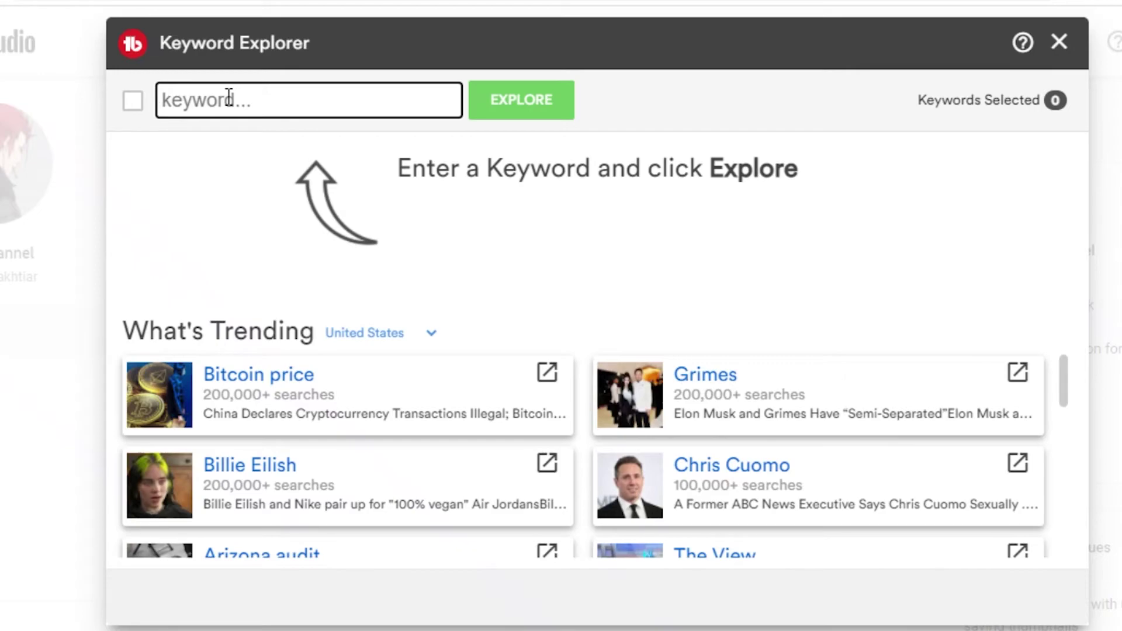
{"action": "type", "text": "relationships"}
{"action": "key", "text": "Return"}
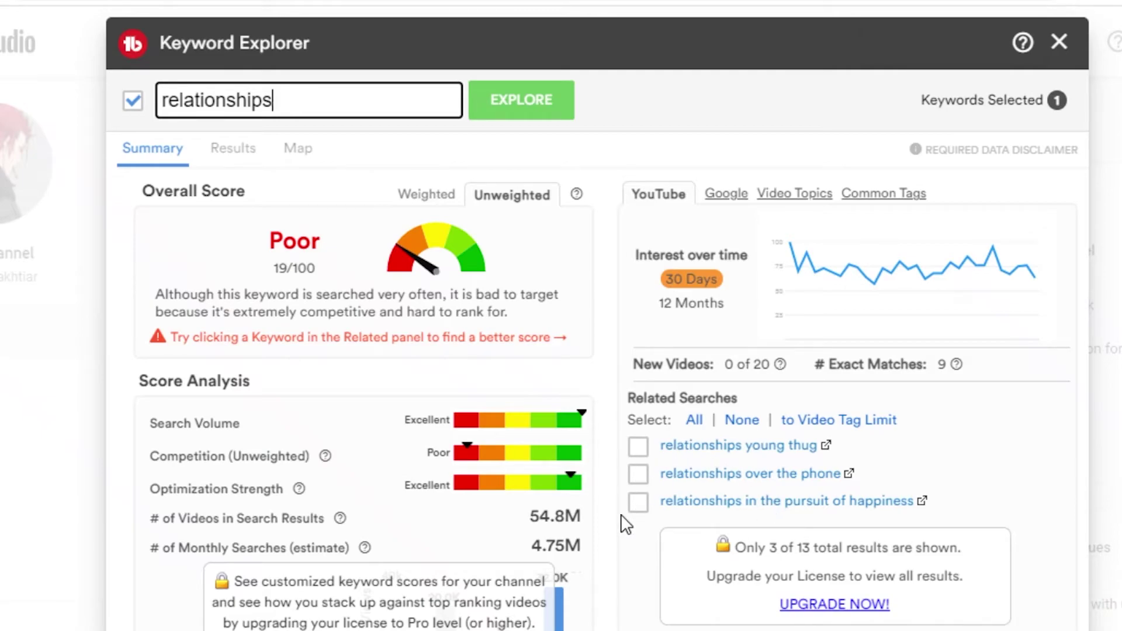
Explore the related search "relationships over the phone" and examine its overall score
{"action": "left_click", "coordinate": [738, 474]}
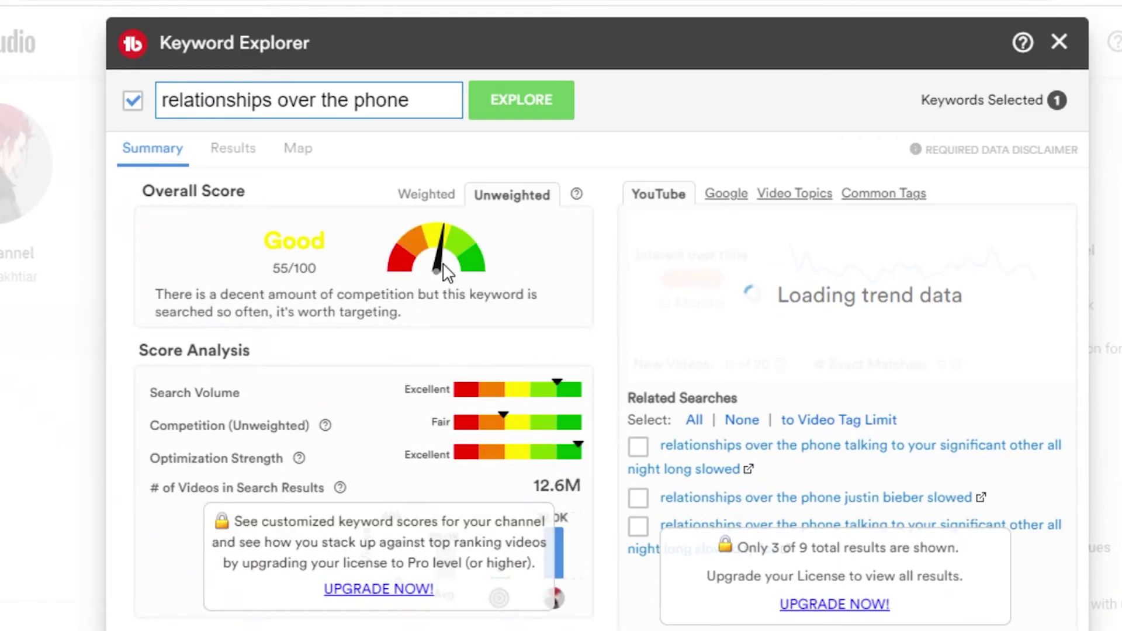
{"action": "left_click_drag", "start_coordinate": [282, 268], "coordinate": [322, 295]}
{"action": "left_click", "coordinate": [321, 295]}
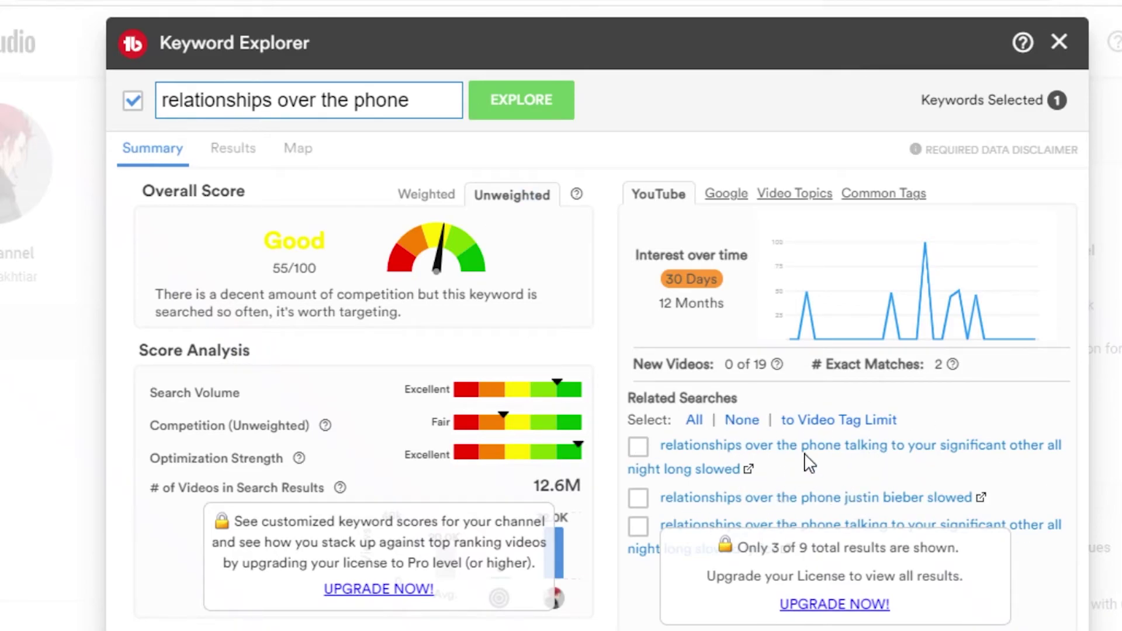
Search for the keyword "gorl eating less food" and examine its score analysis
{"action": "triple_click", "coordinate": [360, 107]}
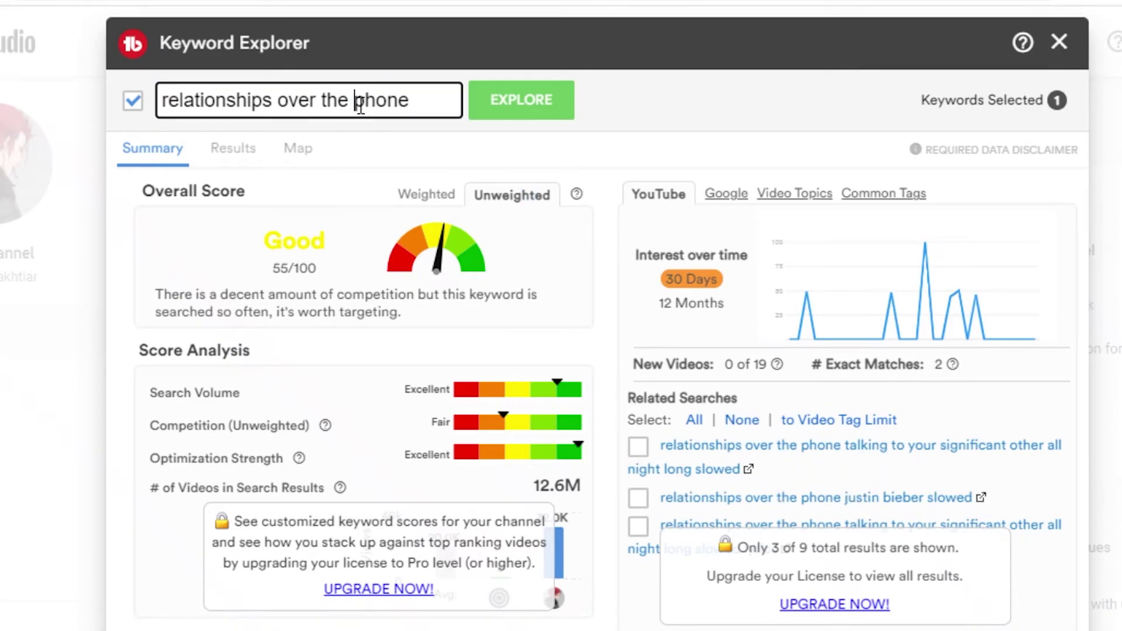
{"action": "type", "text": "gorl eating less food"}
{"action": "key", "text": "Return"}
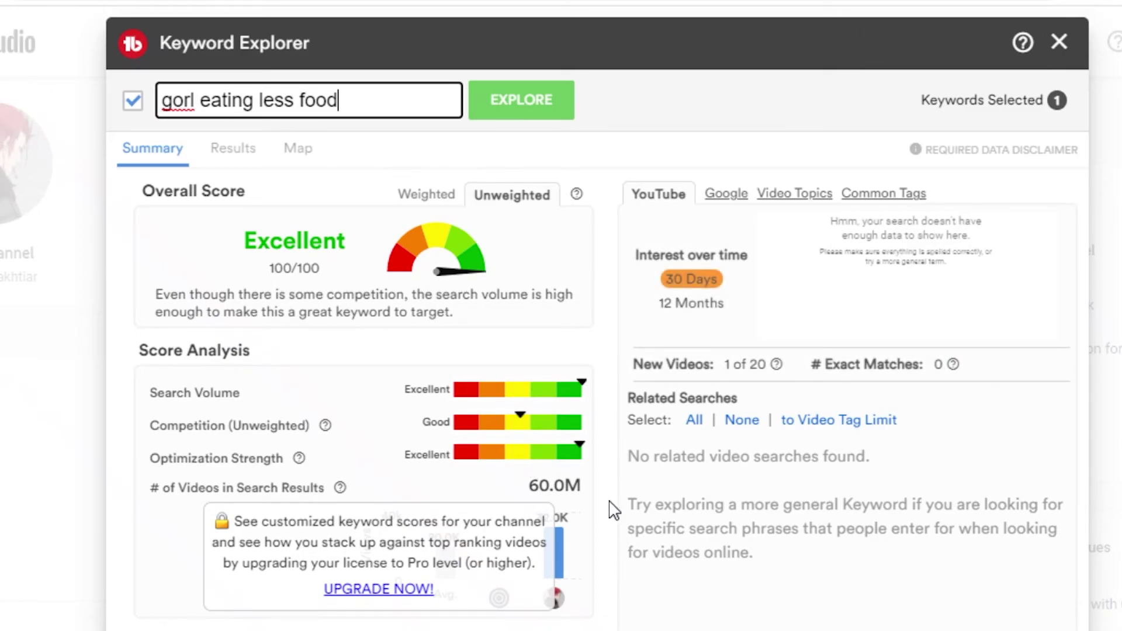
{"action": "mouse_move", "coordinate": [300, 458]}
Look through the top-ranking search results for the current keyword and display its regional interest map
{"action": "left_click", "coordinate": [220, 153]}
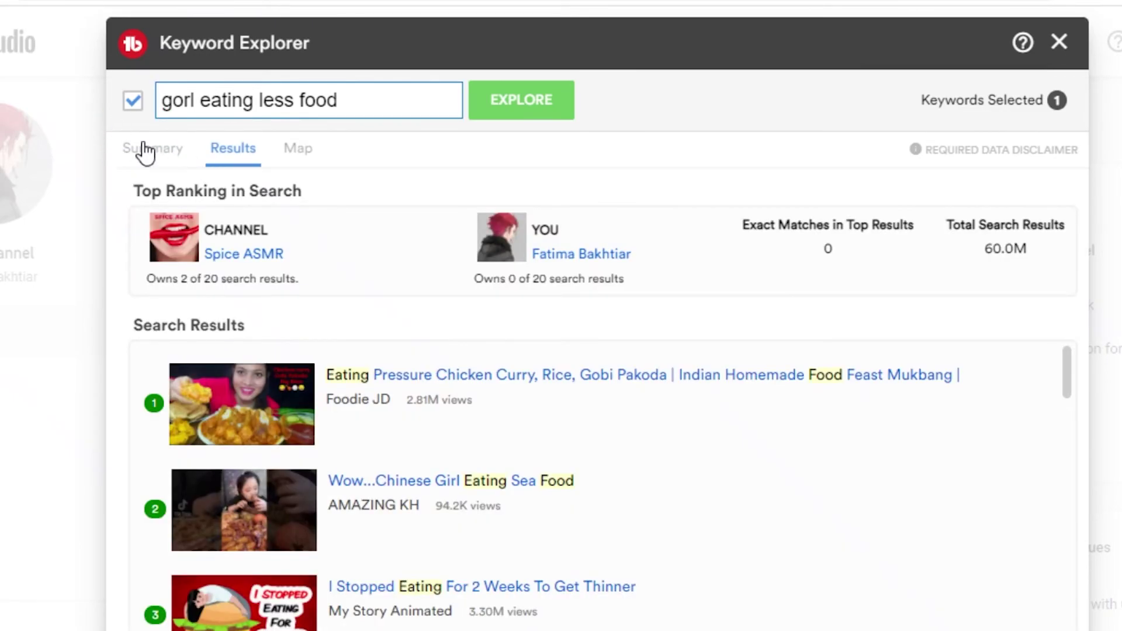
{"action": "left_click", "coordinate": [145, 153]}
{"action": "left_click", "coordinate": [234, 149]}
{"action": "scroll", "coordinate": [519, 421], "scroll_direction": "down", "scroll_amount": 3}
{"action": "scroll", "coordinate": [221, 441], "scroll_direction": "up", "scroll_amount": 3}
{"action": "scroll", "coordinate": [305, 407], "scroll_direction": "down", "scroll_amount": 5}
{"action": "scroll", "coordinate": [622, 543], "scroll_direction": "up", "scroll_amount": 2}
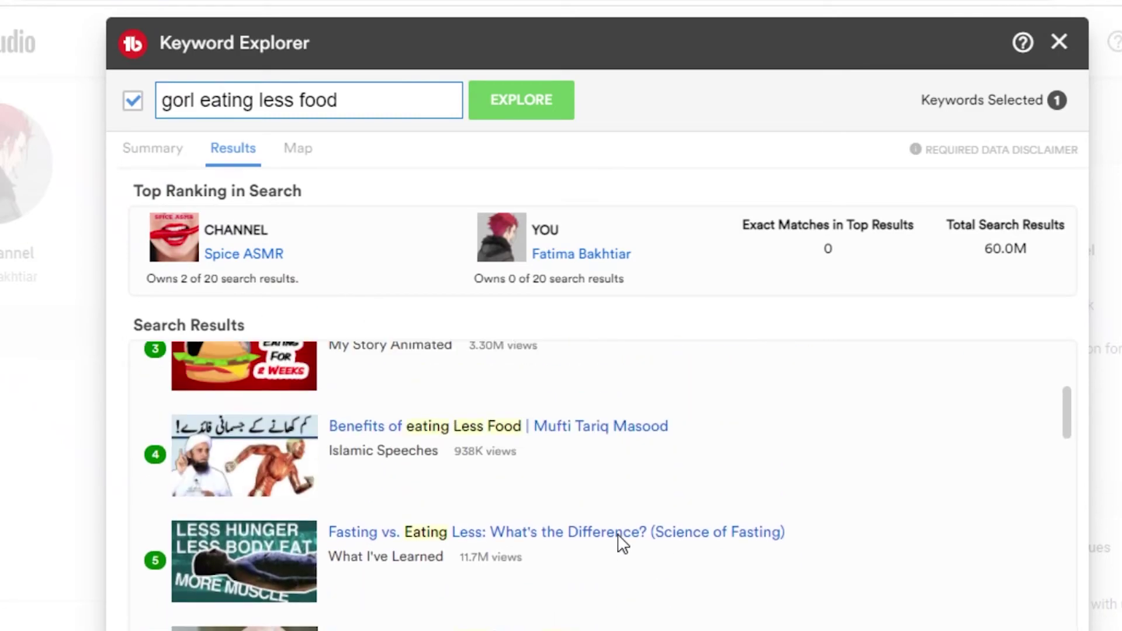
{"action": "scroll", "coordinate": [622, 544], "scroll_direction": "up", "scroll_amount": 3}
{"action": "left_click", "coordinate": [295, 153]}
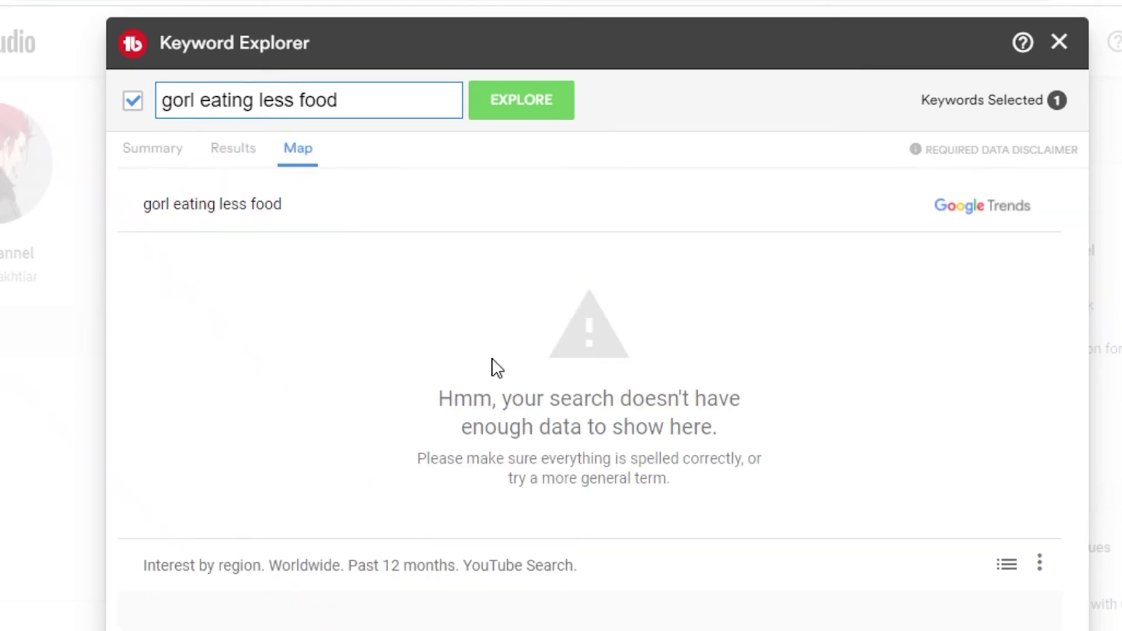
Explore the keyword "relationship" and examine its search interest by country on the world map
{"action": "triple_click", "coordinate": [346, 101]}
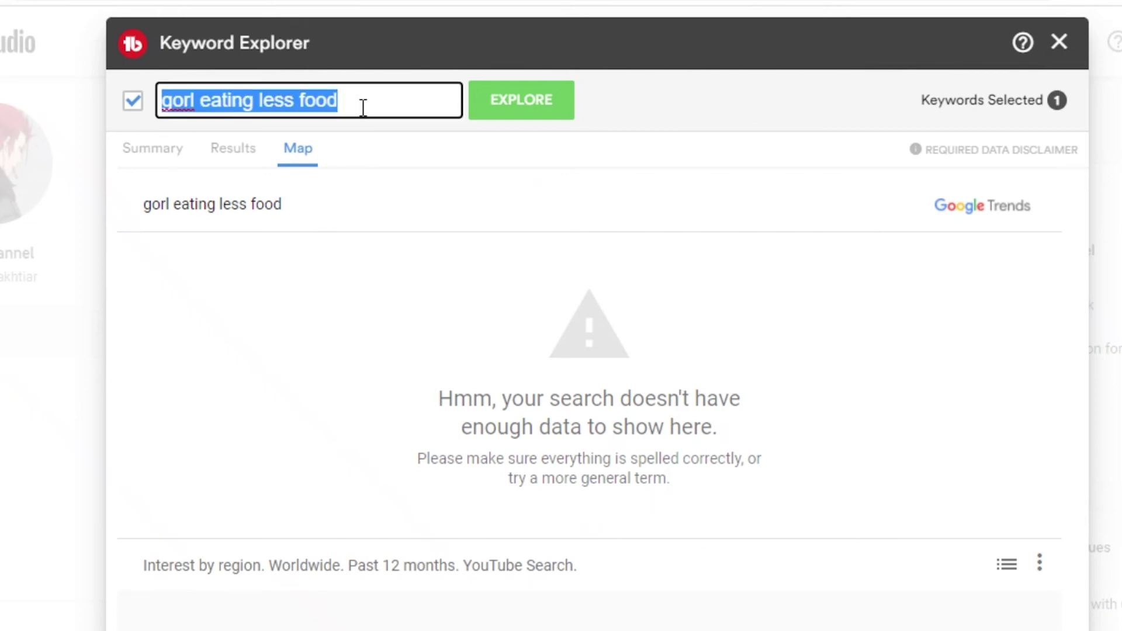
{"action": "type", "text": "relationship"}
{"action": "key", "text": "Return"}
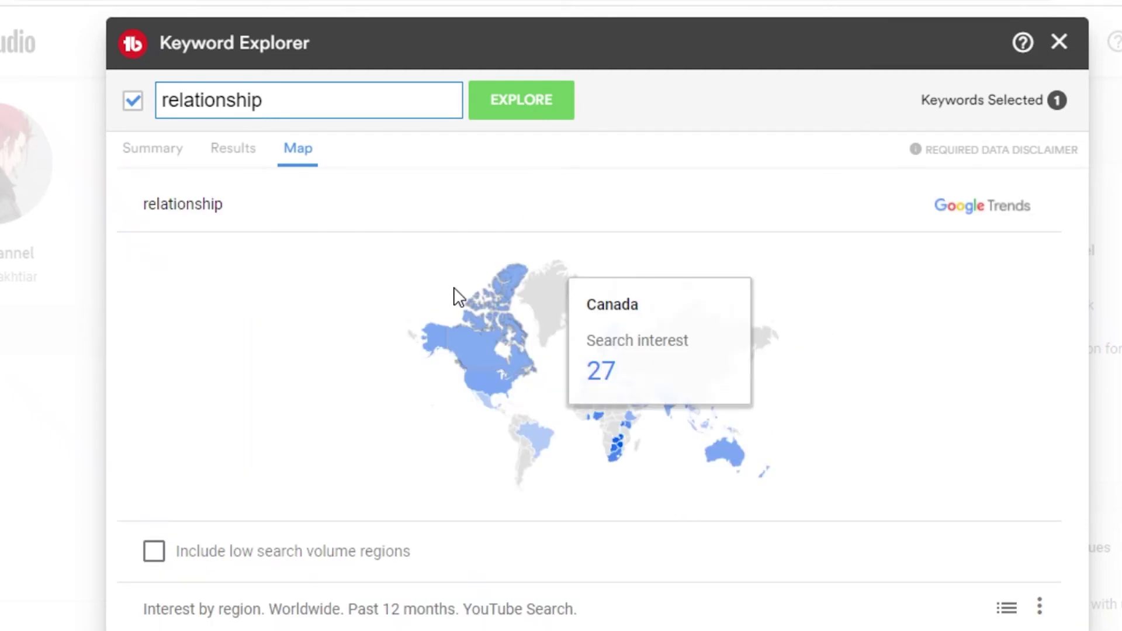
{"action": "mouse_move", "coordinate": [457, 380]}
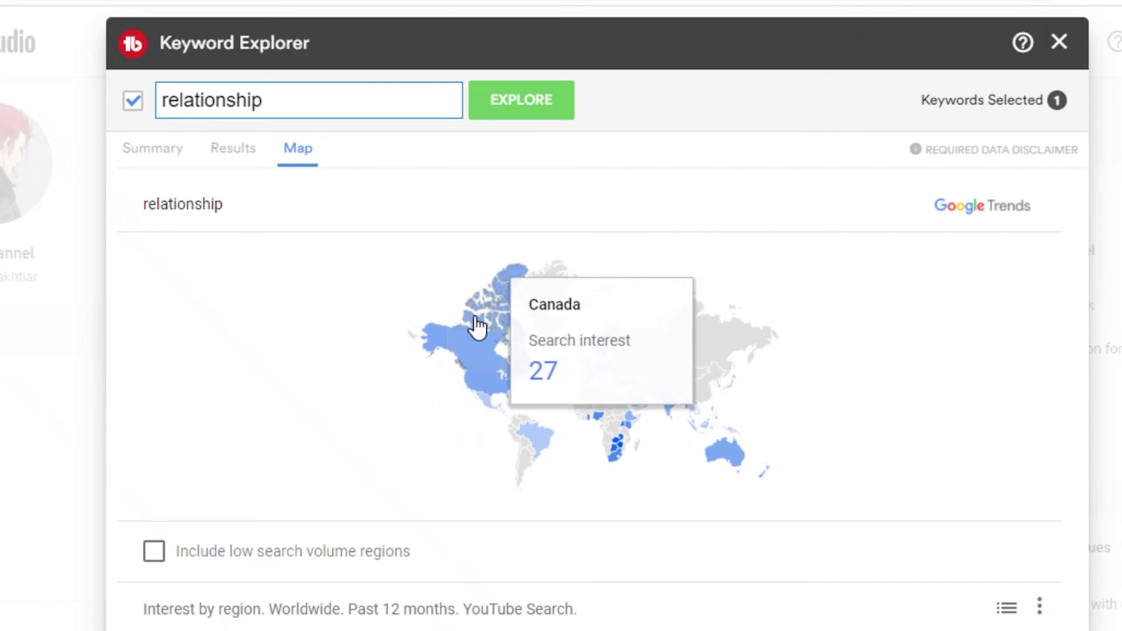
{"action": "mouse_move", "coordinate": [478, 346]}
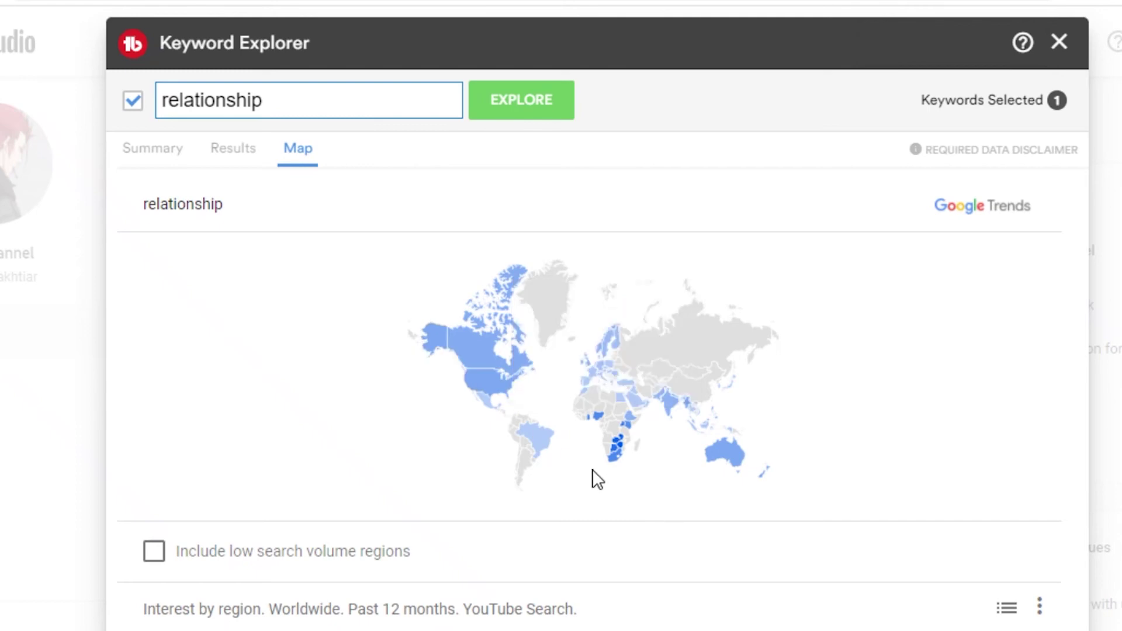
{"action": "mouse_move", "coordinate": [542, 447]}
{"action": "mouse_move", "coordinate": [610, 422]}
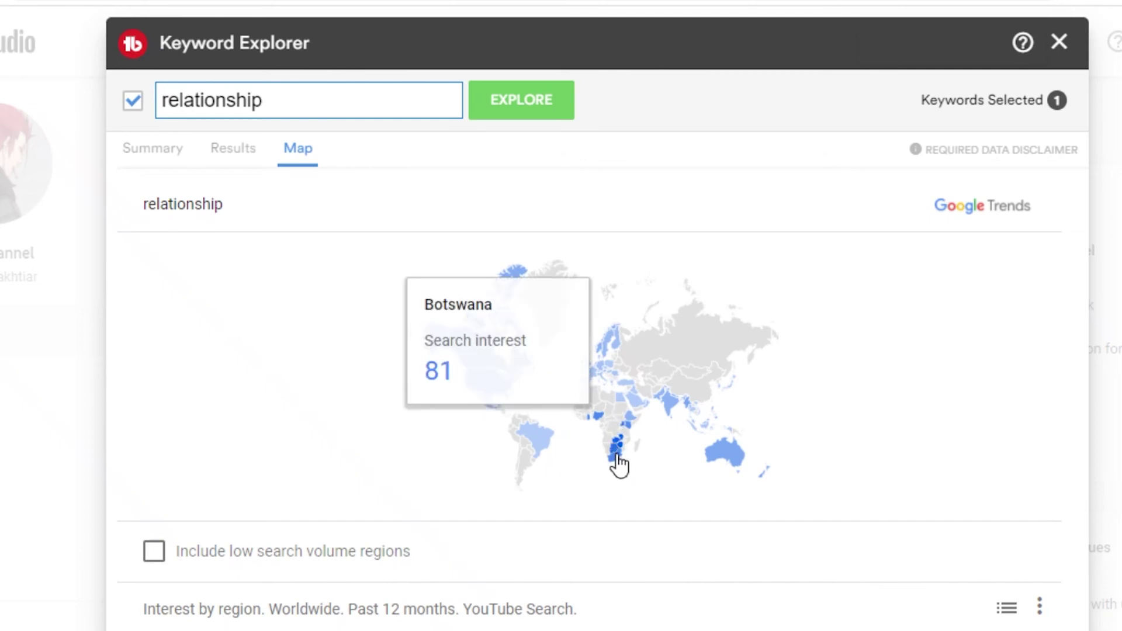
{"action": "mouse_move", "coordinate": [736, 493]}
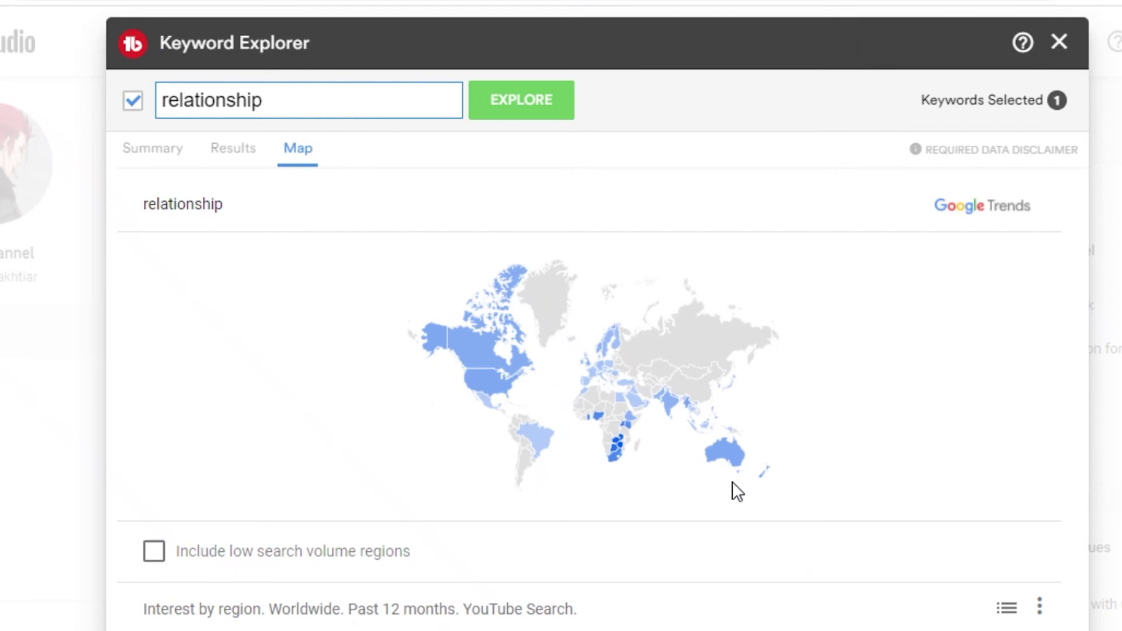
{"action": "mouse_move", "coordinate": [719, 456]}
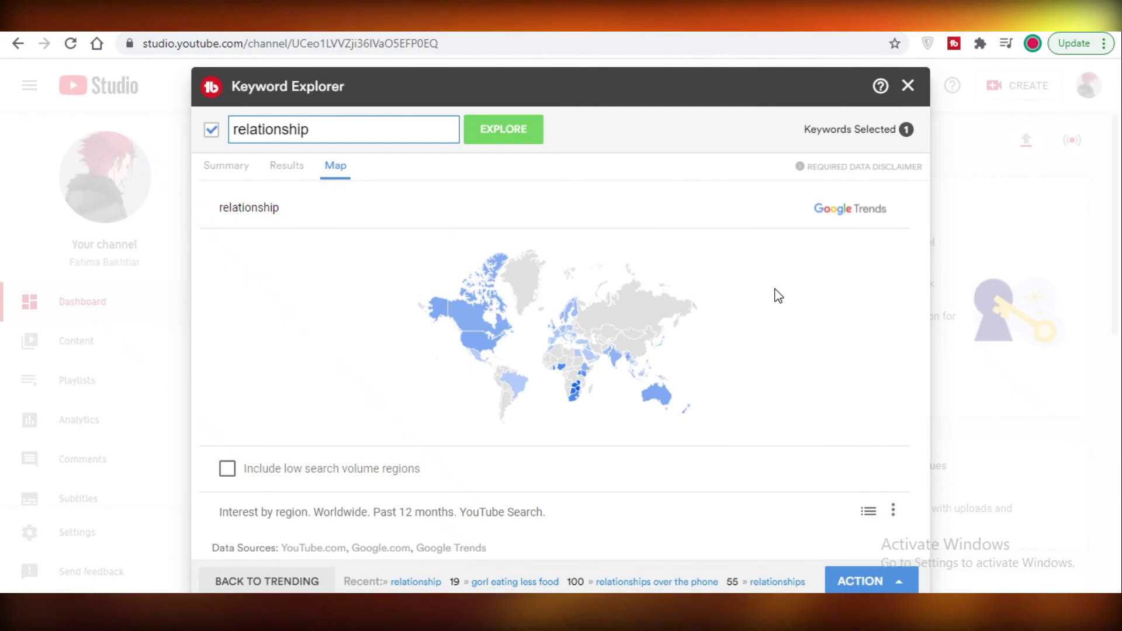
Close Keyword Explorer and return to the TubeBuddy website to view the Pro, Star and Legend pricing plans
{"action": "left_click", "coordinate": [908, 85]}
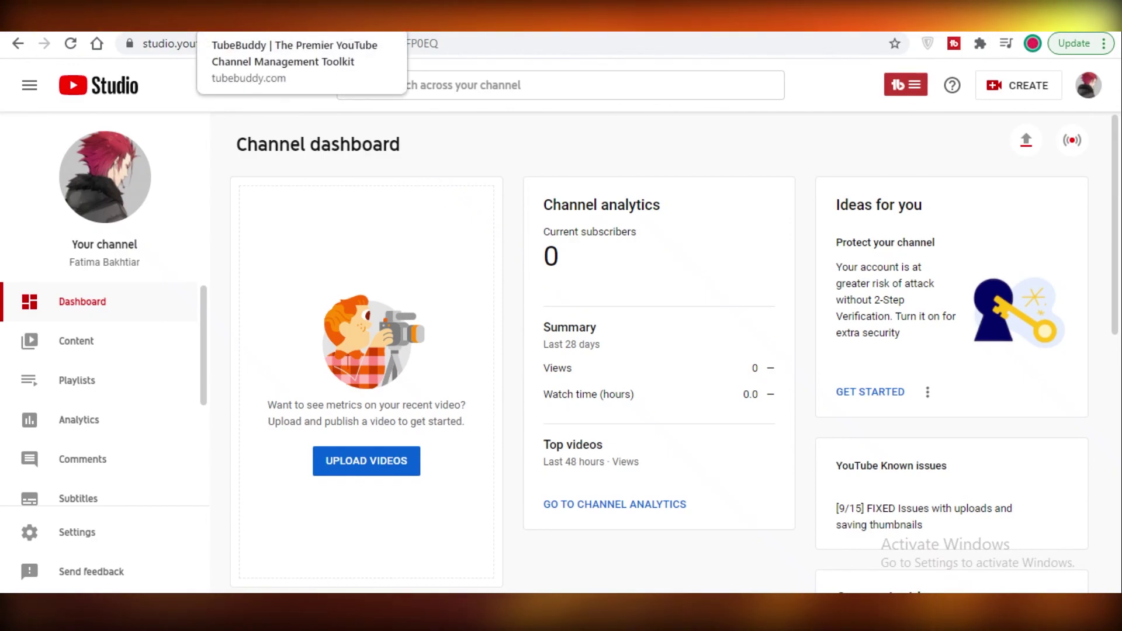
{"action": "left_click", "coordinate": [265, 18]}
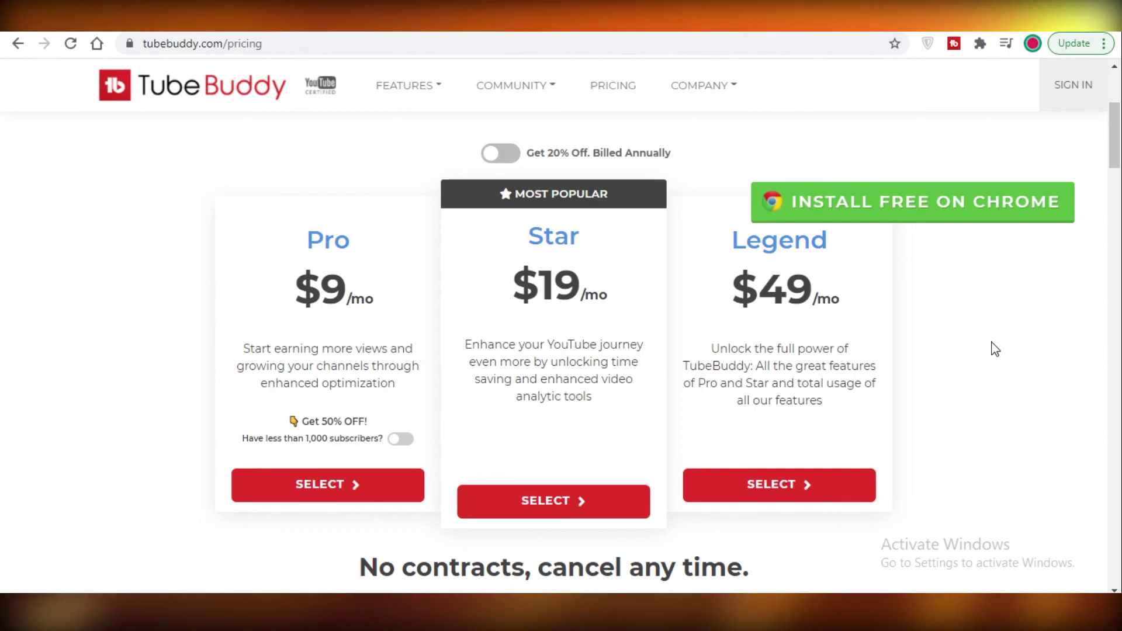
{"action": "scroll", "coordinate": [988, 336], "scroll_direction": "down", "scroll_amount": 1}
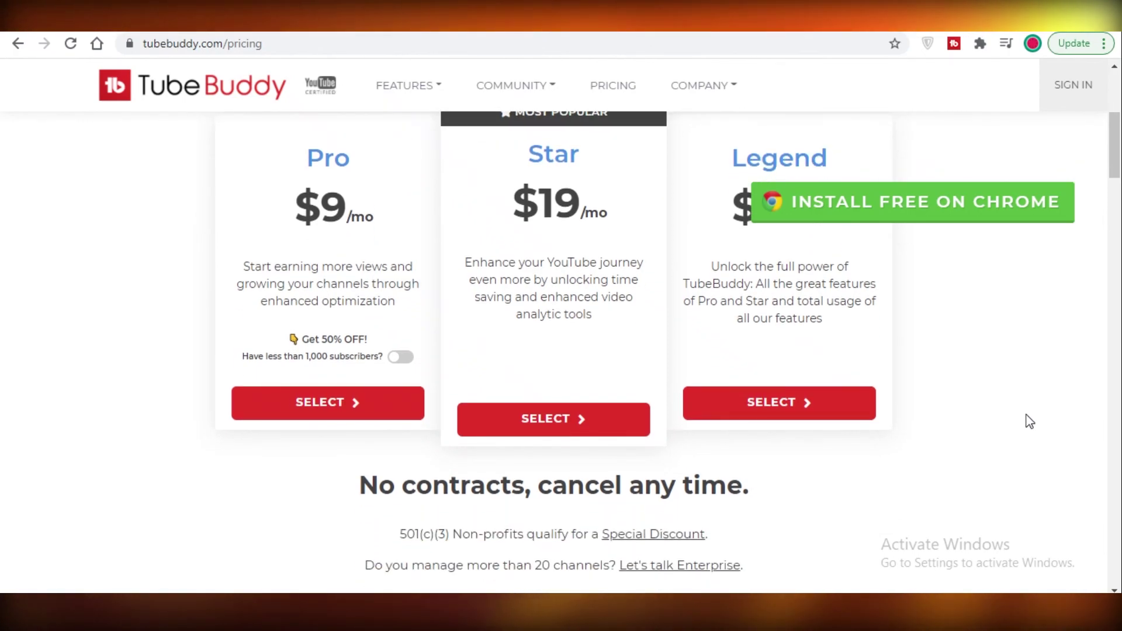